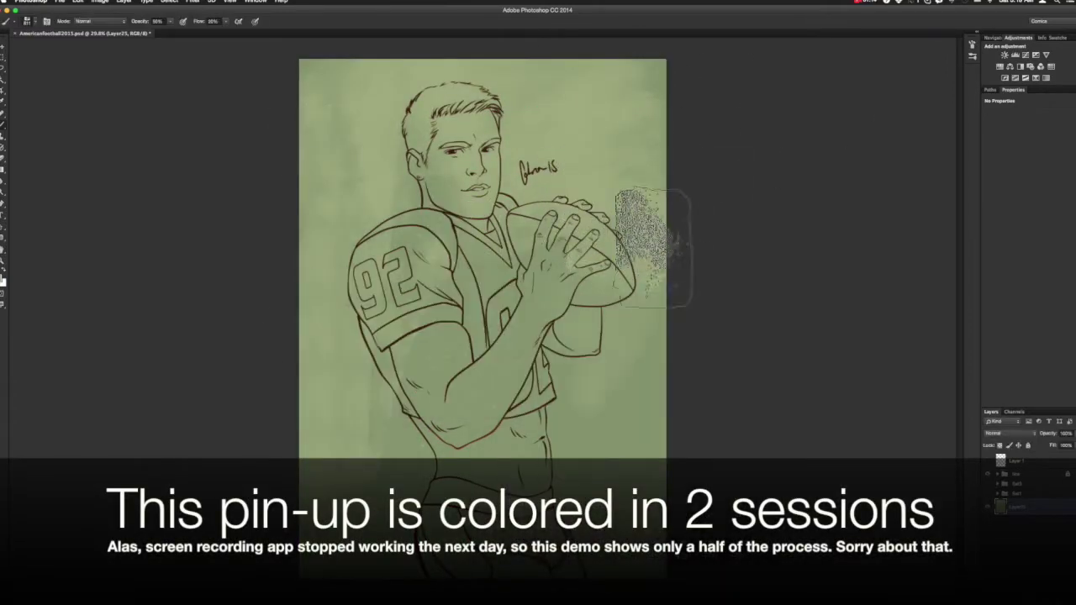
Pick a lighter yellow-green and paint a soft glow into the background, using a 77 px brush preset and 40% opacity.
left_click(614, 167, "ctrl+alt+super")
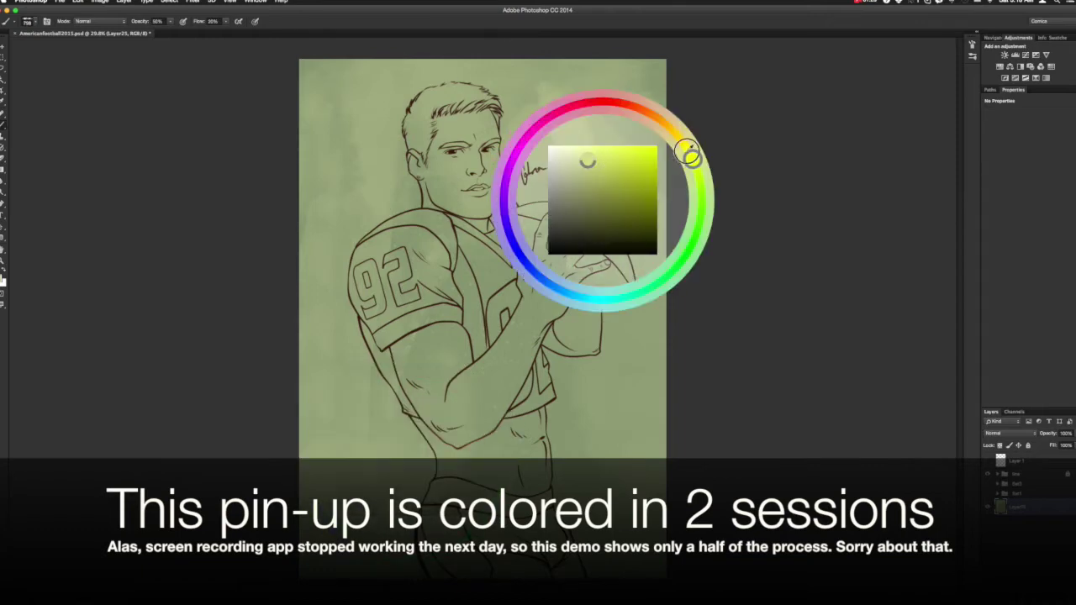
left_click(619, 163, "ctrl+alt+super")
right_click(565, 235)
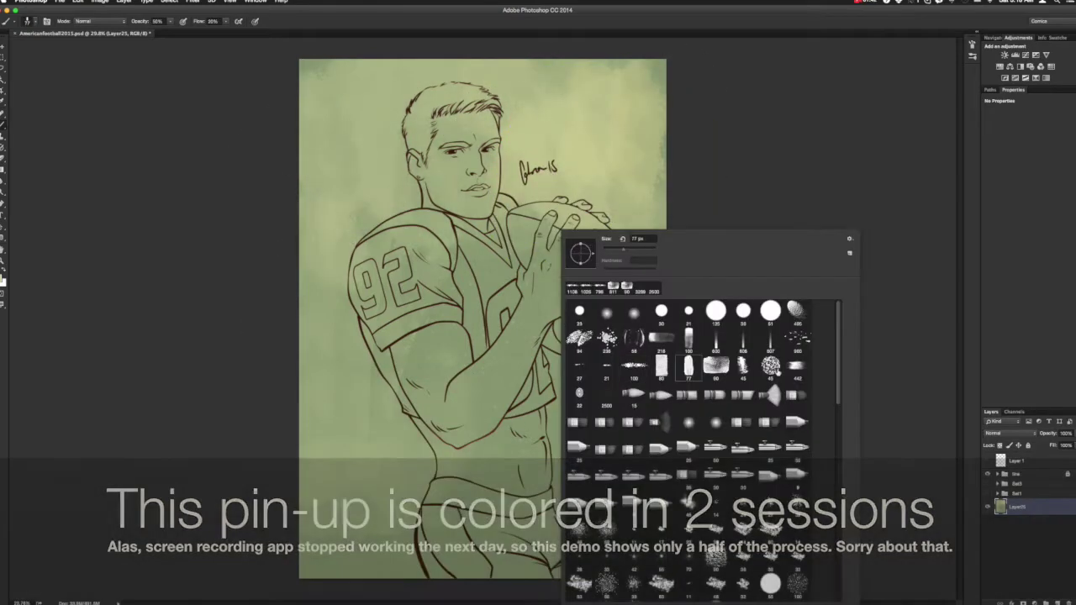
key("Return")
key("4")
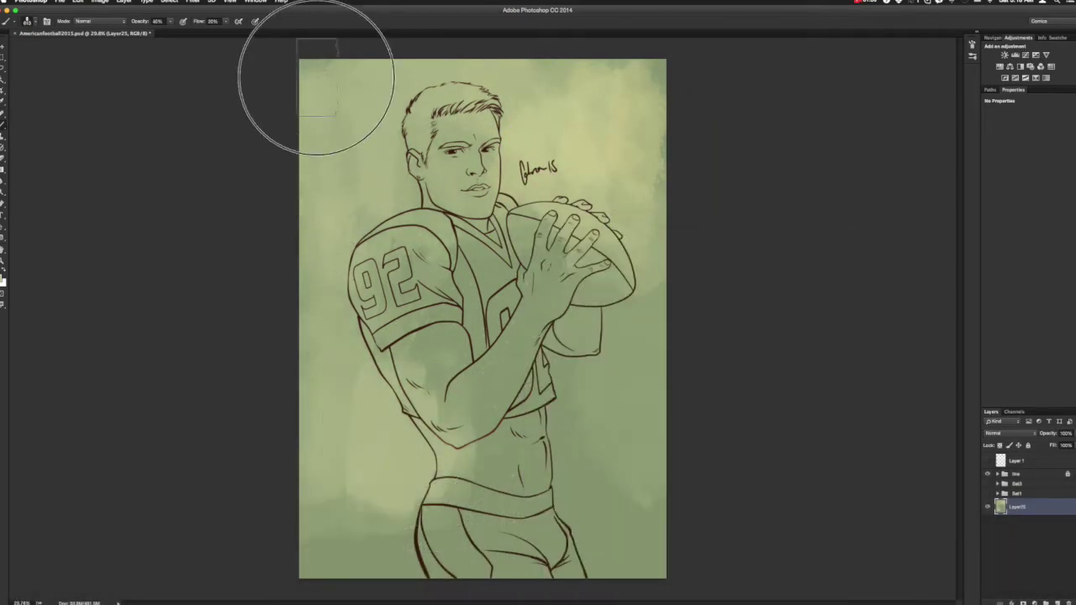
Choose the 100 px textured brush preset and blend subtle texture over the green background.
right_click(476, 233)
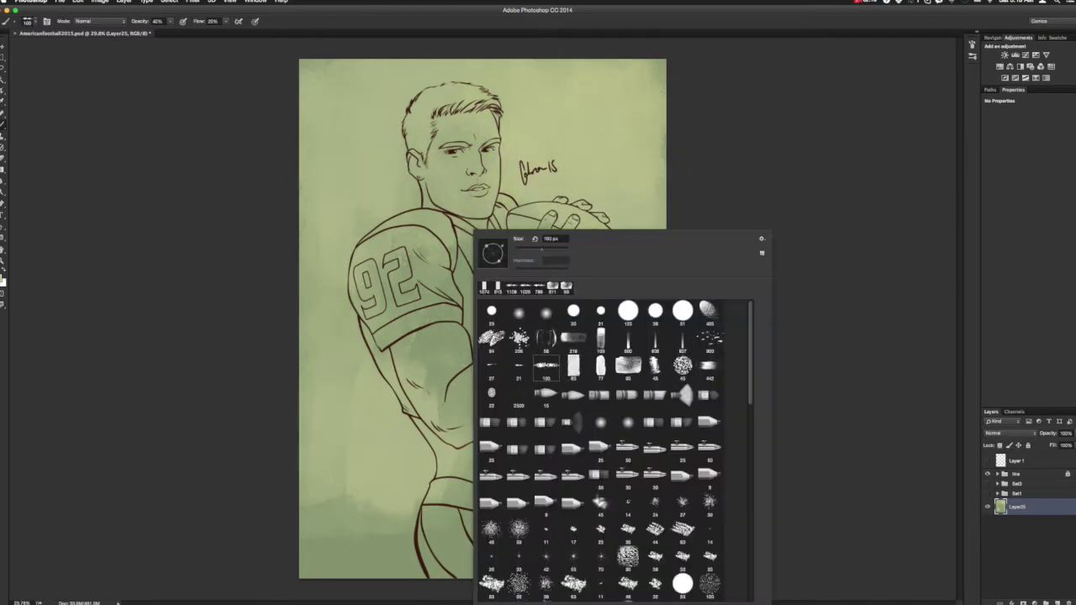
double_click(554, 369)
key("super+1")
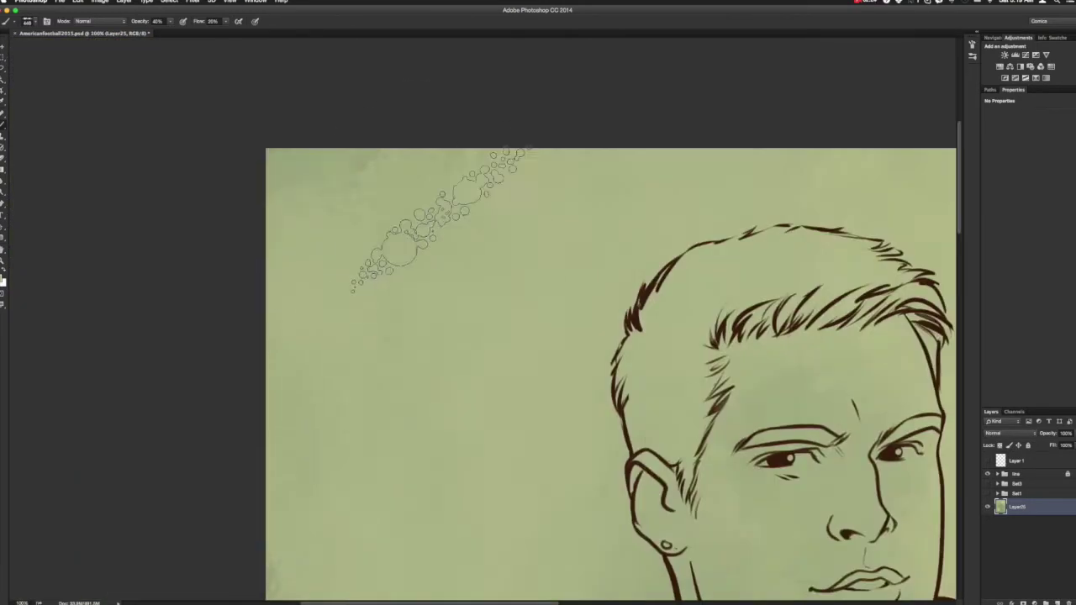
key("super+0")
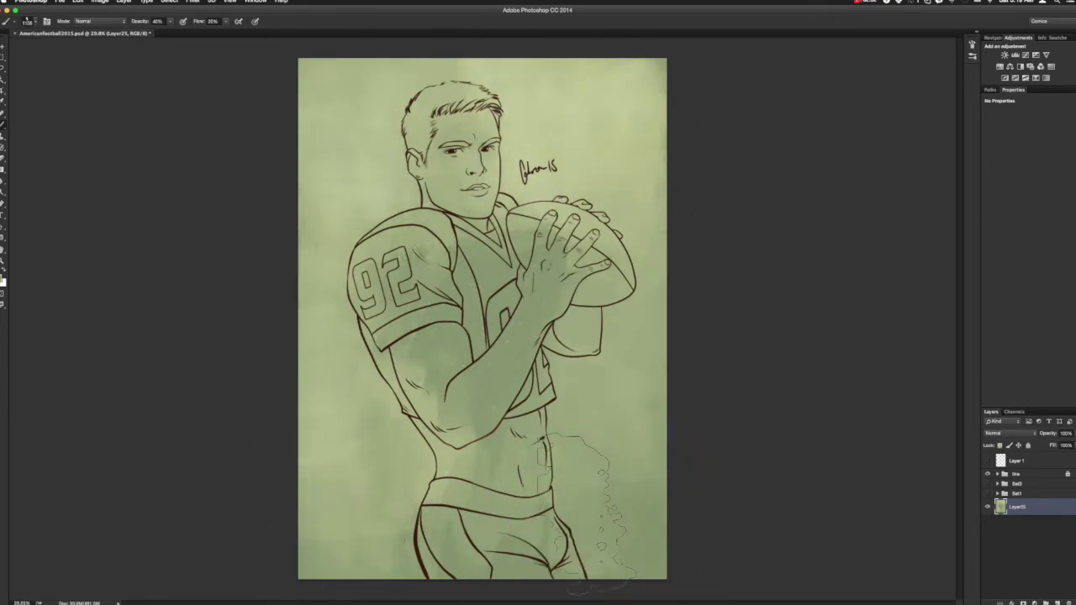
Add a new layer above the background and block in the player's upper body with flat reddish brown at full brush opacity.
key("super+alt+shift+n")
mouse_move(513, 326)
left_mouse_down()
mouse_move(590, 261)
mouse_move(538, 302)
left_mouse_up()
mouse_move(437, 303)
left_mouse_down()
mouse_move(471, 400)
mouse_move(395, 252)
left_mouse_up()
right_click(454, 231)
key("Escape")
mouse_move(370, 286)
left_mouse_down()
mouse_move(395, 240)
mouse_move(437, 252)
left_mouse_up()
key("0")
mouse_move(370, 336)
left_mouse_down()
mouse_move(389, 237)
mouse_move(420, 572)
left_mouse_up()
scroll(388, 238, "up", 5)
scroll(101, 355, "down", 3)
left_click_drag(379, 252, 471, 571)
scroll(370, 315, "up", 2)
scroll(370, 315, "up", 5)
mouse_move(483, 428)
left_mouse_down()
mouse_move(605, 324)
mouse_move(526, 470)
left_mouse_up()
scroll(589, 353, "down", 3)
mouse_move(580, 399)
left_mouse_down()
mouse_move(700, 391)
mouse_move(541, 205)
mouse_move(521, 336)
mouse_move(600, 468)
left_mouse_up()
scroll(601, 468, "down", 5)
mouse_move(634, 351)
left_mouse_down()
mouse_move(689, 303)
mouse_move(756, 285)
mouse_move(740, 168)
left_mouse_up()
scroll(740, 210, "up", 5)
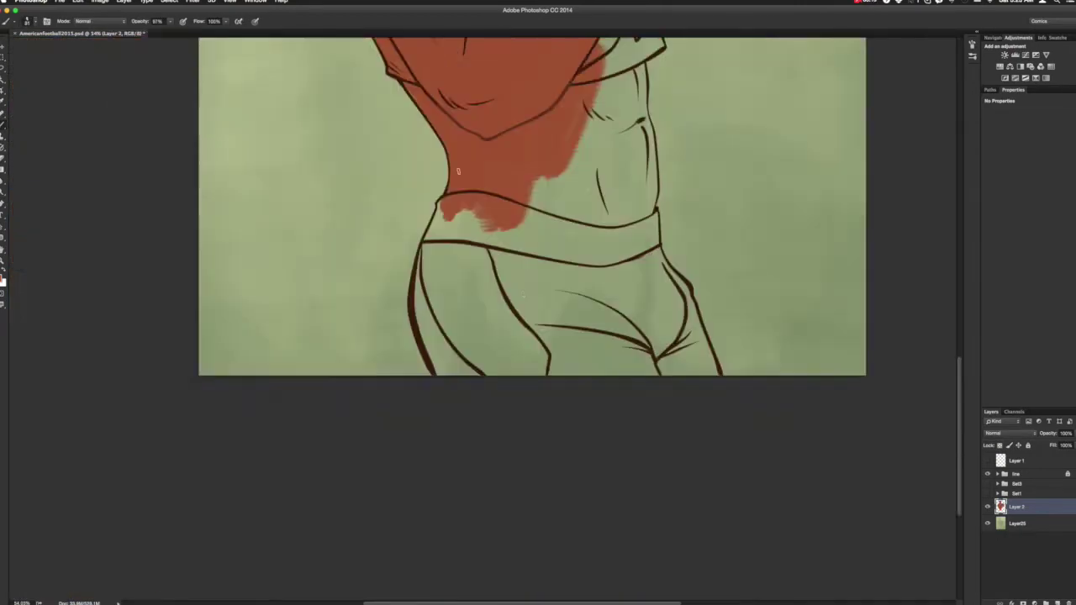
Fill the rest of the waist and trousers with the same reddish brown to complete the figure's flat silhouette.
mouse_move(458, 172)
left_mouse_down()
mouse_move(537, 295)
mouse_move(588, 400)
left_mouse_up()
scroll(589, 400, "up", 3)
scroll(493, 401, "up", 3)
left_click_drag(493, 401, 609, 286)
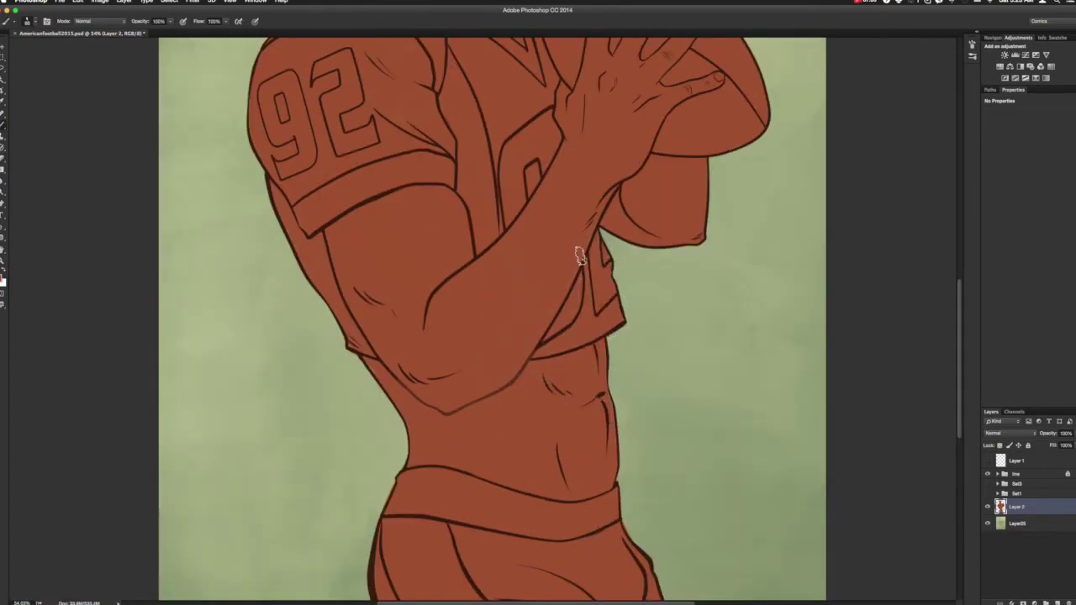
scroll(480, 277, "up", 5)
scroll(630, 295, "up", 5)
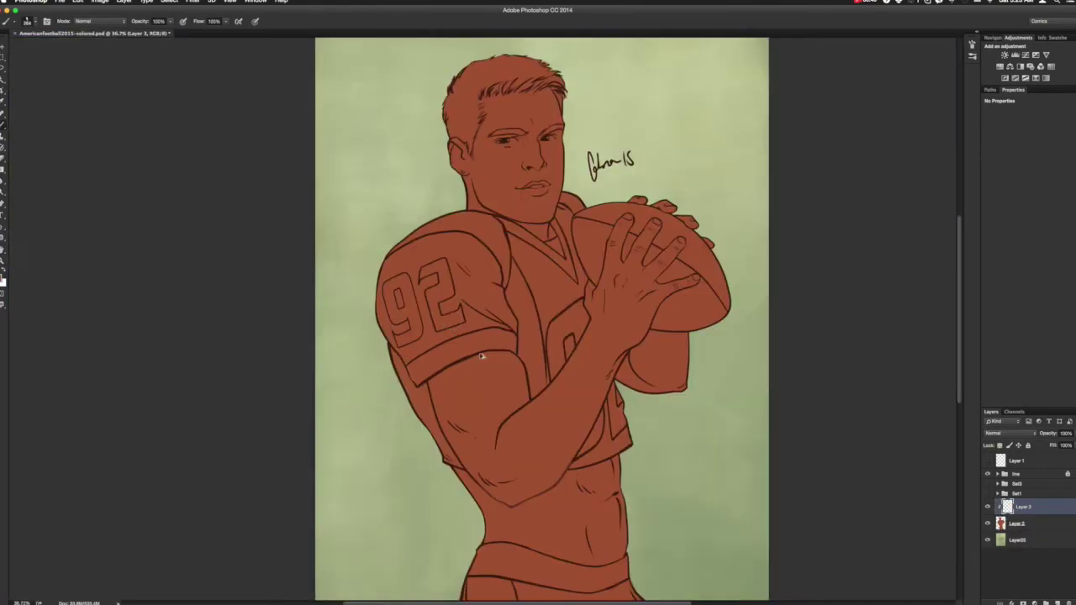
Paint the jersey's shoulders, sleeve and torso flat blue on a layer clipped to the silhouette.
mouse_move(403, 244)
left_mouse_down()
mouse_move(437, 383)
mouse_move(504, 253)
left_mouse_up()
left_click_drag(412, 353, 437, 480)
scroll(437, 480, "up", 3)
scroll(304, 563, "down", 3)
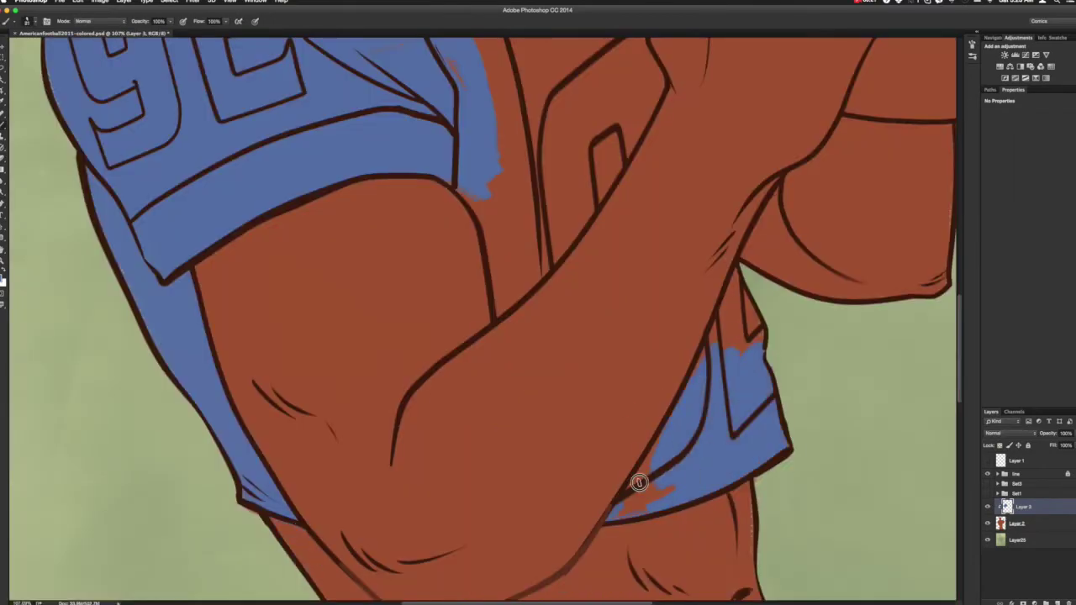
left_click_drag(471, 193, 480, 211)
scroll(630, 240, "up", 3)
left_click_drag(629, 240, 632, 404)
Choose a brush preset for the Eraser and finish cleaning the blue along the jersey's edges.
right_click(553, 231)
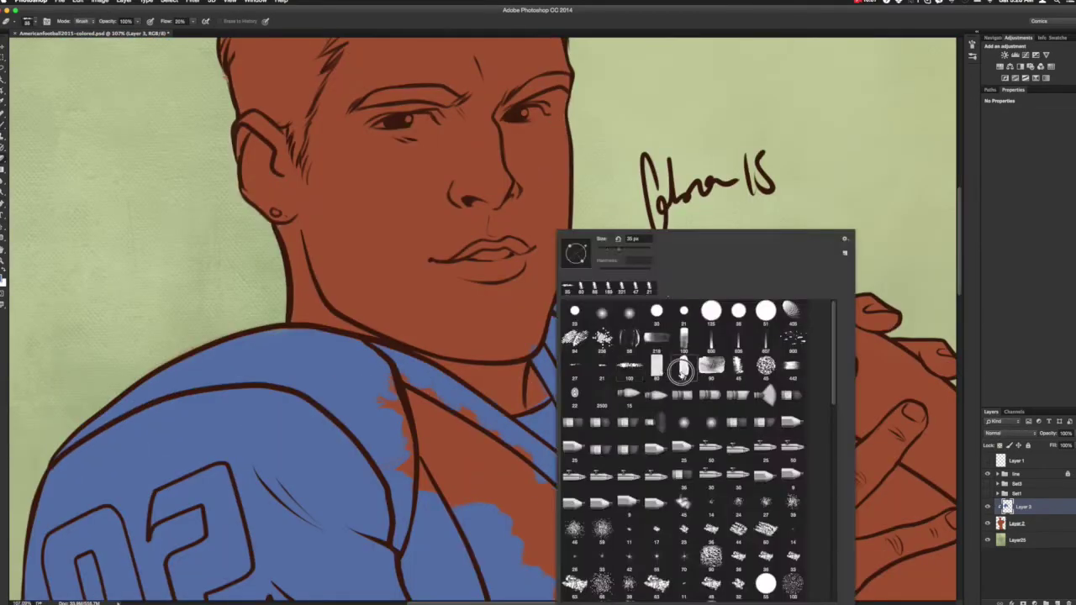
left_click(545, 400)
scroll(468, 516, "down", 10)
scroll(504, 378, "down", 3)
mouse_move(438, 369)
left_mouse_down()
mouse_move(504, 380)
mouse_move(504, 283)
left_mouse_up()
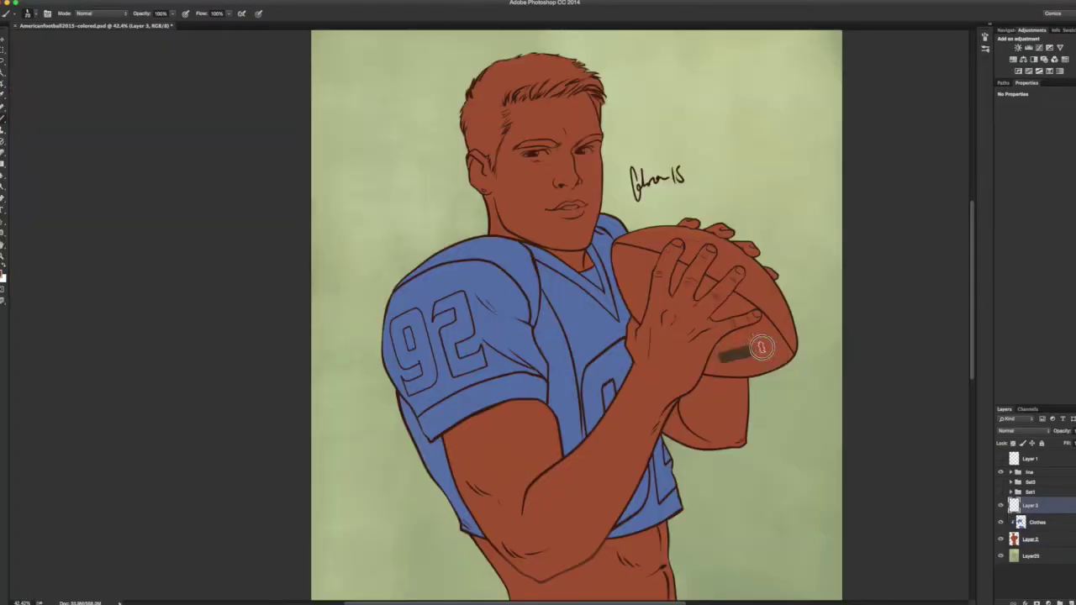
Paint the football dark maroon on its own clipped layer beneath the clothes and erase the overlap from the hands and fingers.
mouse_move(756, 348)
left_mouse_down()
mouse_move(720, 358)
mouse_move(721, 241)
left_mouse_up()
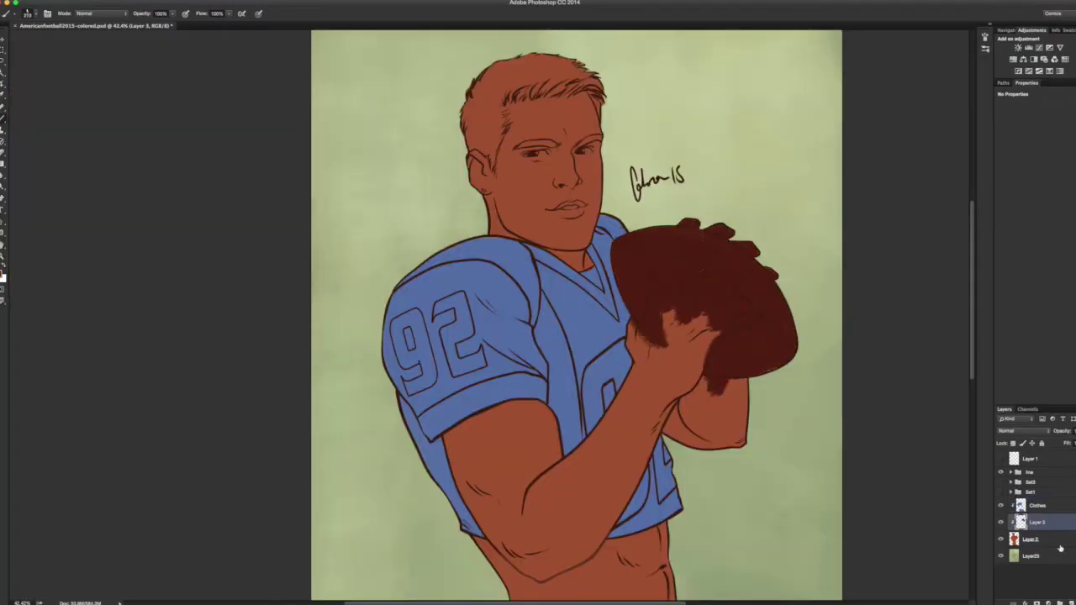
scroll(663, 269, "up", 5)
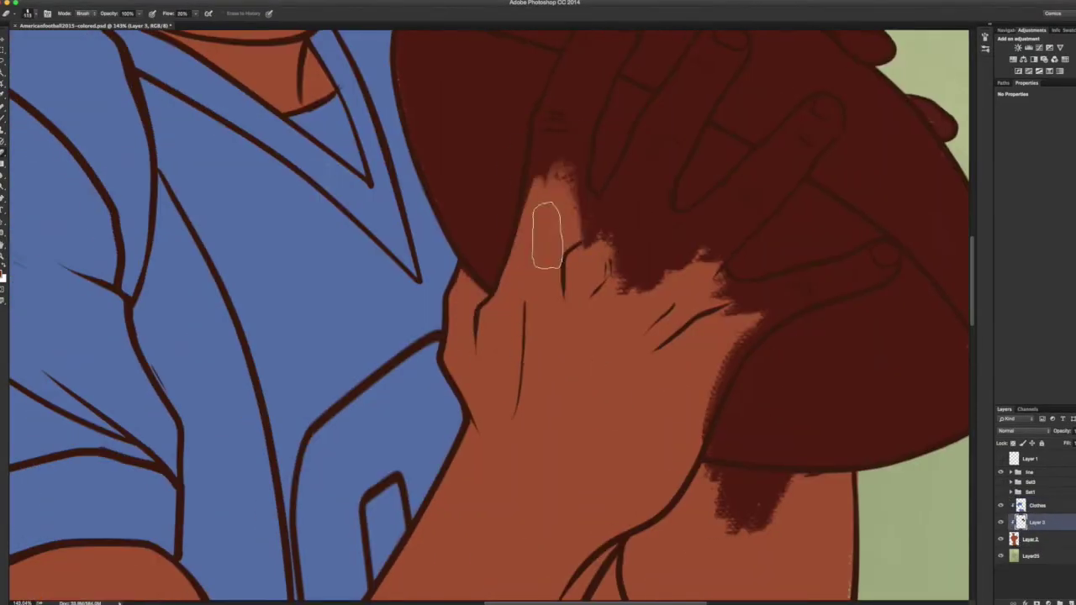
scroll(781, 247, "up", 5)
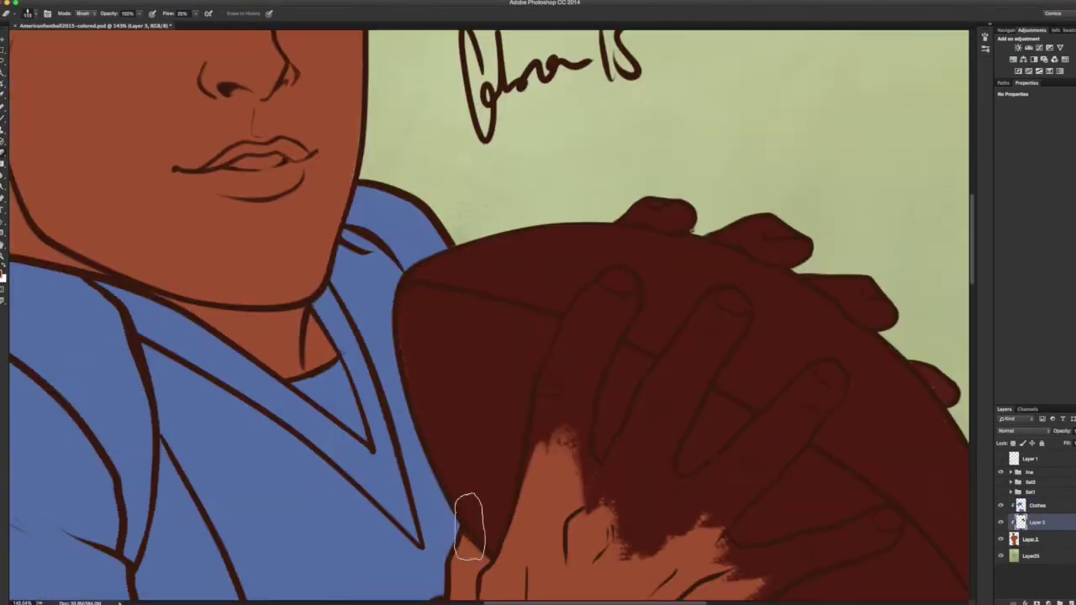
scroll(496, 412, "down", 3)
scroll(551, 402, "up", 2)
mouse_move(550, 401)
left_mouse_down()
mouse_move(487, 267)
mouse_move(438, 320)
mouse_move(344, 389)
mouse_move(388, 278)
mouse_move(337, 300)
mouse_move(512, 511)
mouse_move(452, 340)
mouse_move(469, 315)
mouse_move(564, 285)
left_mouse_up()
scroll(434, 290, "down", 5)
Apply Hue/Saturation to the figure's base layer, shifting the skin toward a pinker red with increased saturation.
key("i")
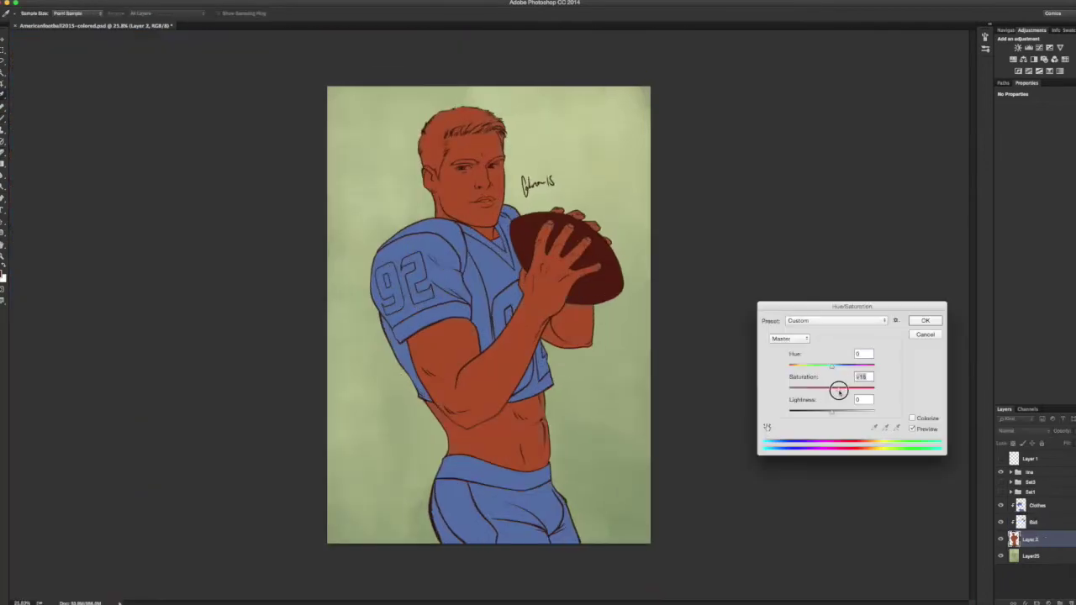
mouse_move(831, 364)
left_mouse_down()
mouse_move(818, 361)
mouse_move(828, 366)
left_mouse_up()
key("Return")
key("b")
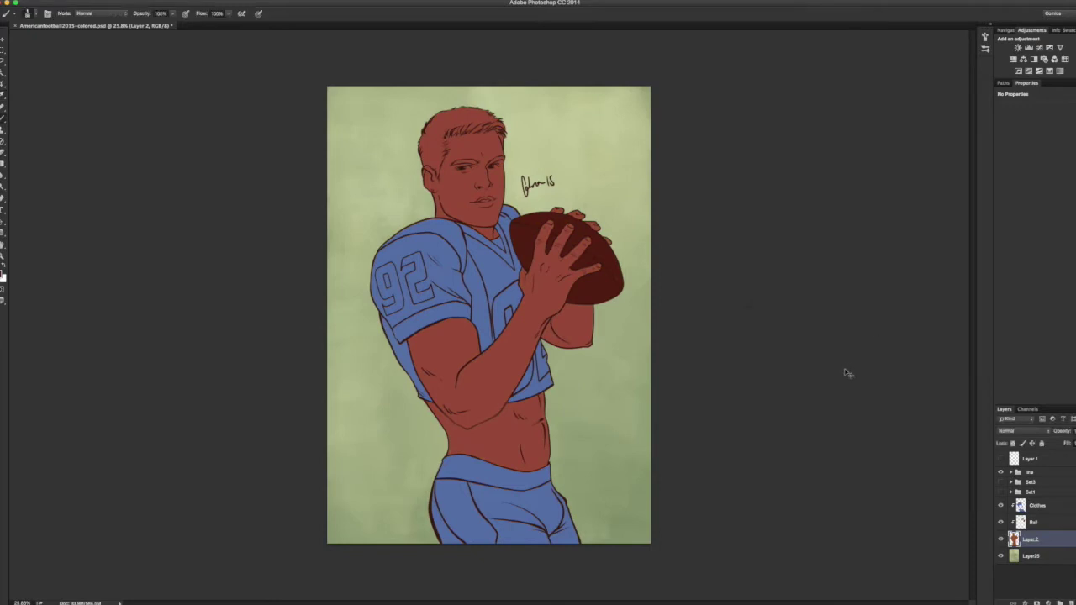
Try rough light skin tones on the face with an enlarged textured brush on a new layer clipped to the figure.
key("ctrl+shift+alt+n")
key("bracketright")
key("bracketright")
key("bracketright")
mouse_move(452, 179)
left_mouse_down()
mouse_move(480, 180)
mouse_move(454, 160)
mouse_move(484, 202)
left_mouse_up()
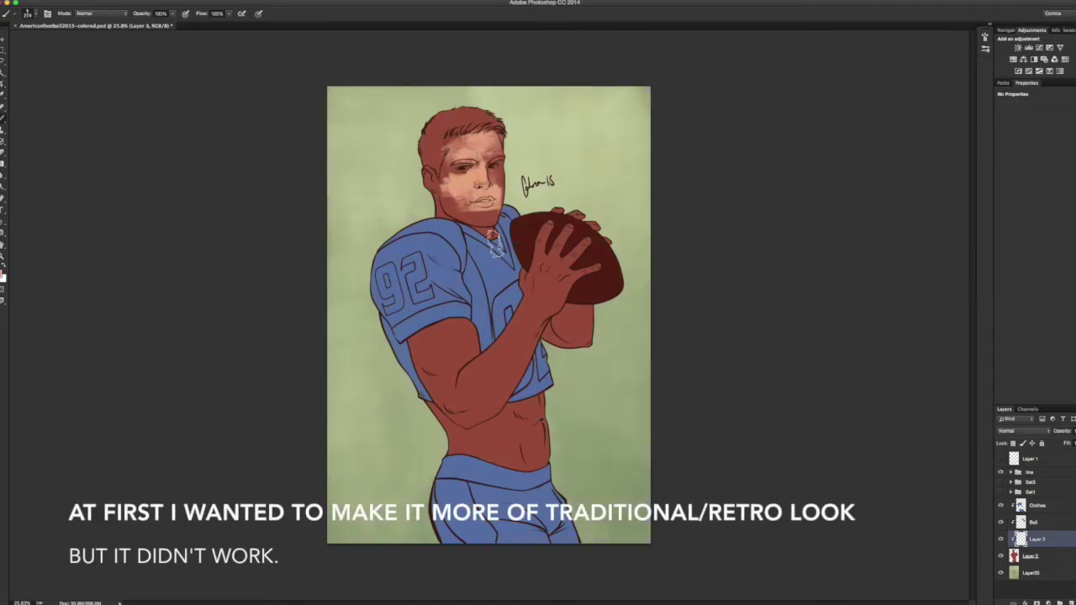
Add a clipped layer above the clothes and paint the hair flat dark brown, refining the hairline and sideburn.
left_click(1059, 602)
left_click_drag(456, 148, 495, 116)
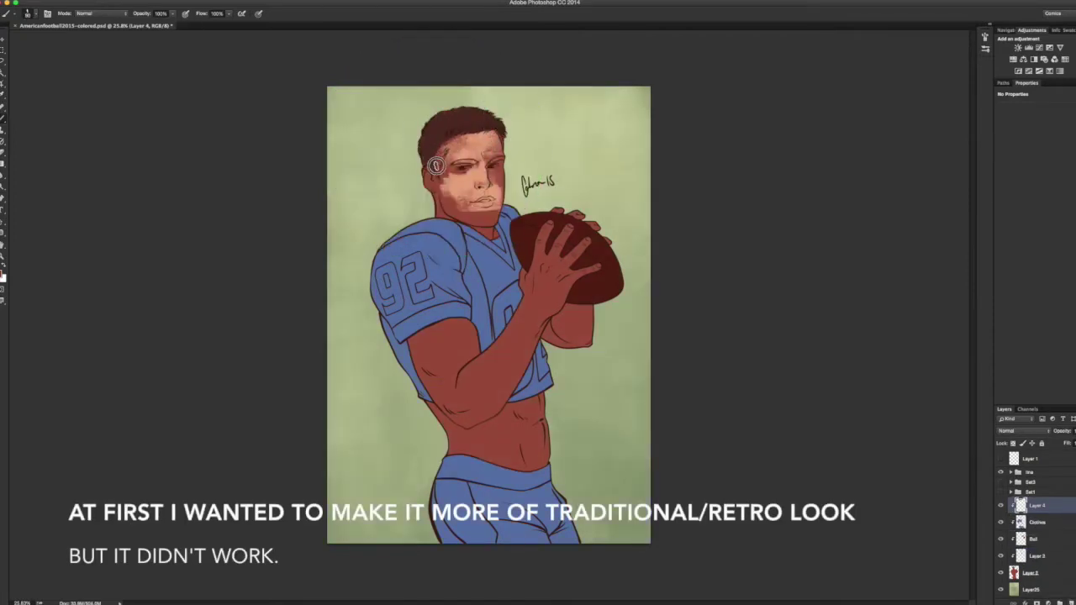
scroll(475, 123, "up", 4)
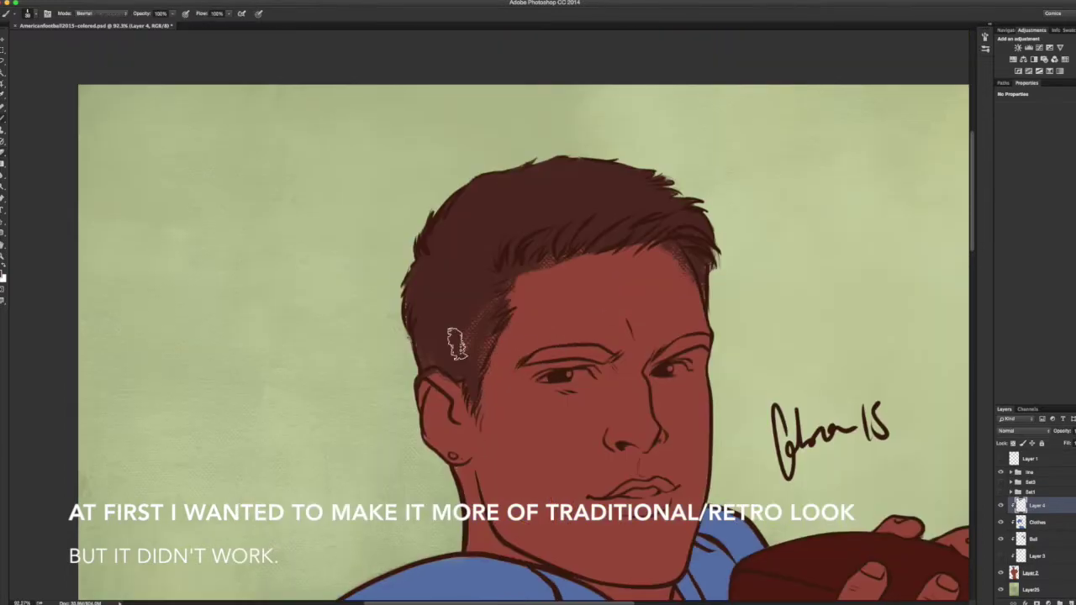
left_click_drag(514, 290, 516, 288)
Choose a brush preset and fill the eyebrows with dark brown on the hair layer.
key("b")
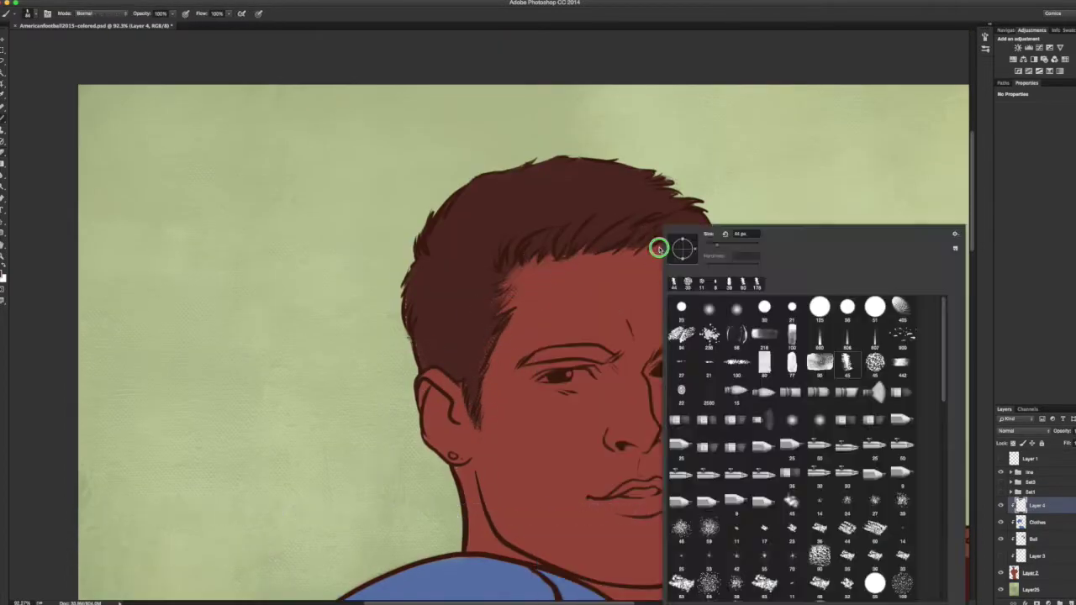
left_click_drag(580, 353, 541, 351)
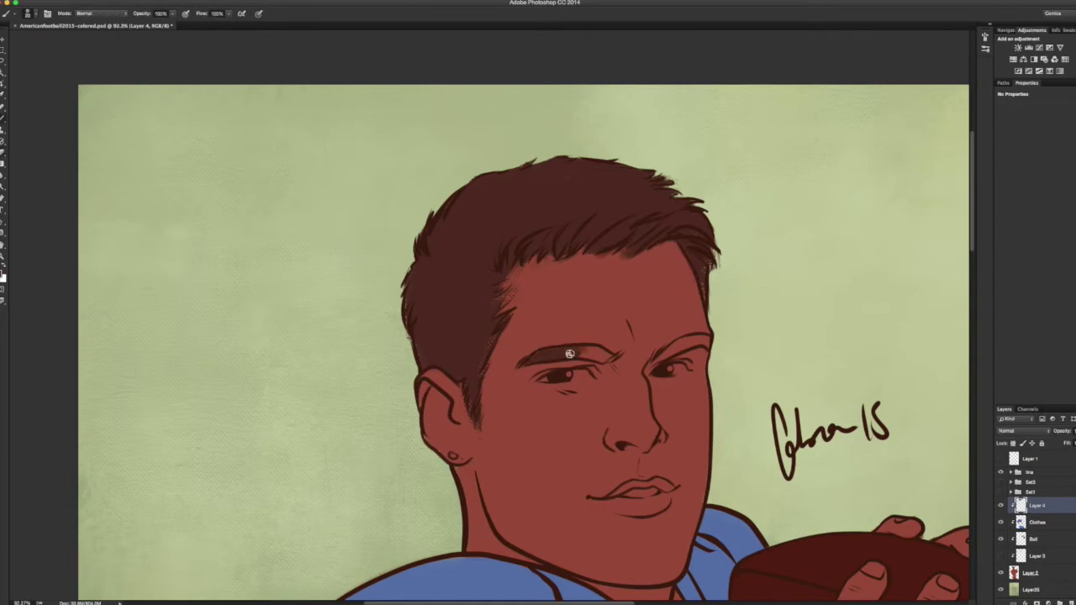
key("e")
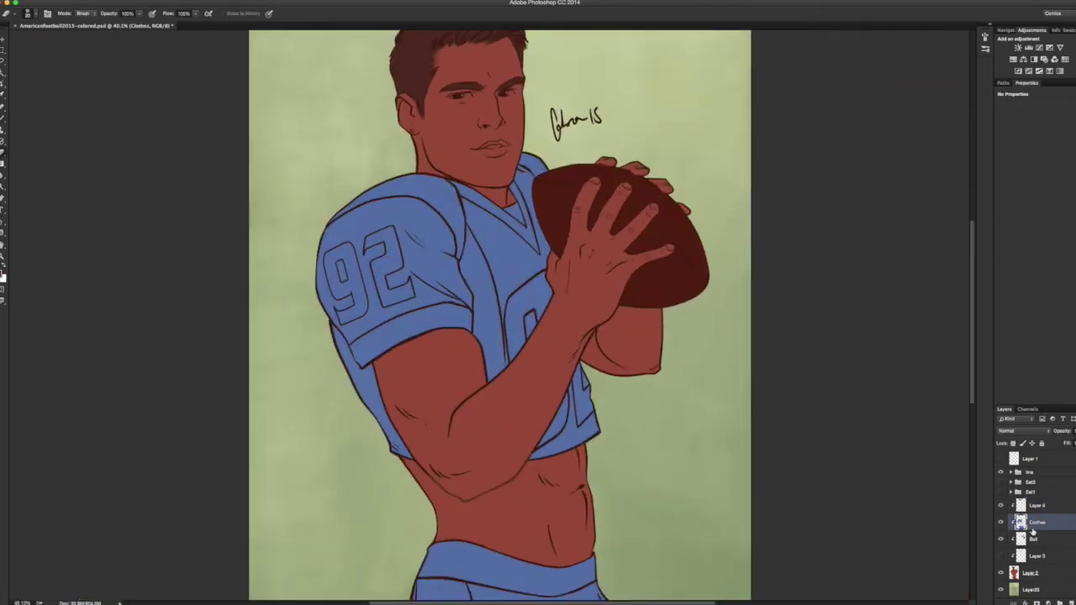
Try soft light skin shading across the face on a new clipped layer.
key("ctrl+alt+shift+n")
key("ctrl+alt+g")
key("b")
left_click_drag(432, 211, 412, 168)
mouse_move(353, 210)
left_mouse_down()
mouse_move(420, 181)
mouse_move(458, 215)
left_mouse_up()
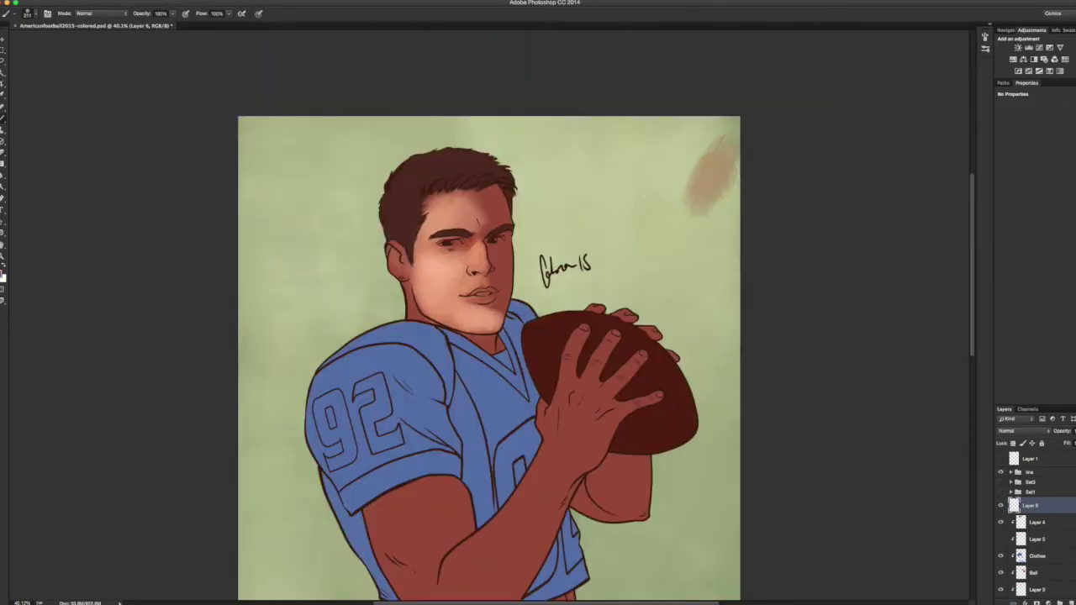
Paint peach, pink, red, brown and purple reference swatches on Layer 6 beside the head, and toggle the hair layer's visibility to compare.
mouse_move(652, 156)
left_mouse_down()
mouse_move(684, 166)
mouse_move(698, 159)
mouse_move(638, 173)
mouse_move(658, 126)
mouse_move(621, 168)
left_mouse_up()
mouse_move(622, 248)
left_mouse_down()
mouse_move(672, 220)
mouse_move(645, 203)
mouse_move(622, 221)
mouse_move(631, 121)
left_mouse_up()
right_click(673, 220)
left_click(1002, 523)
left_click(1001, 522)
left_click(1001, 522)
left_click(1036, 589)
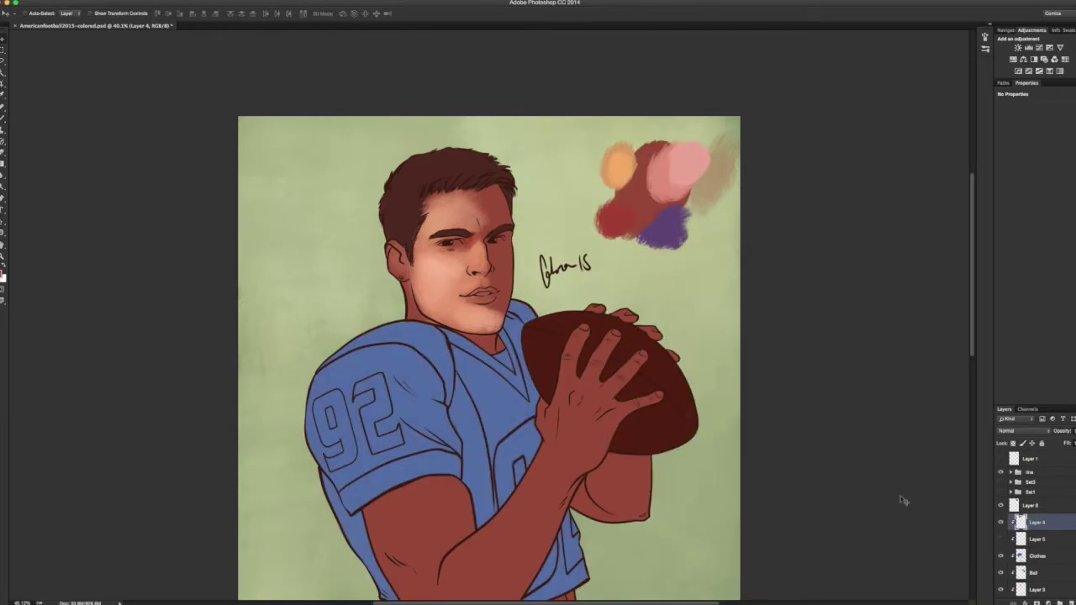
Set the brush opacity to 80% and select the swatch layer, Layer 6.
right_click(446, 274)
key("Escape")
key("8")
left_click(1030, 505)
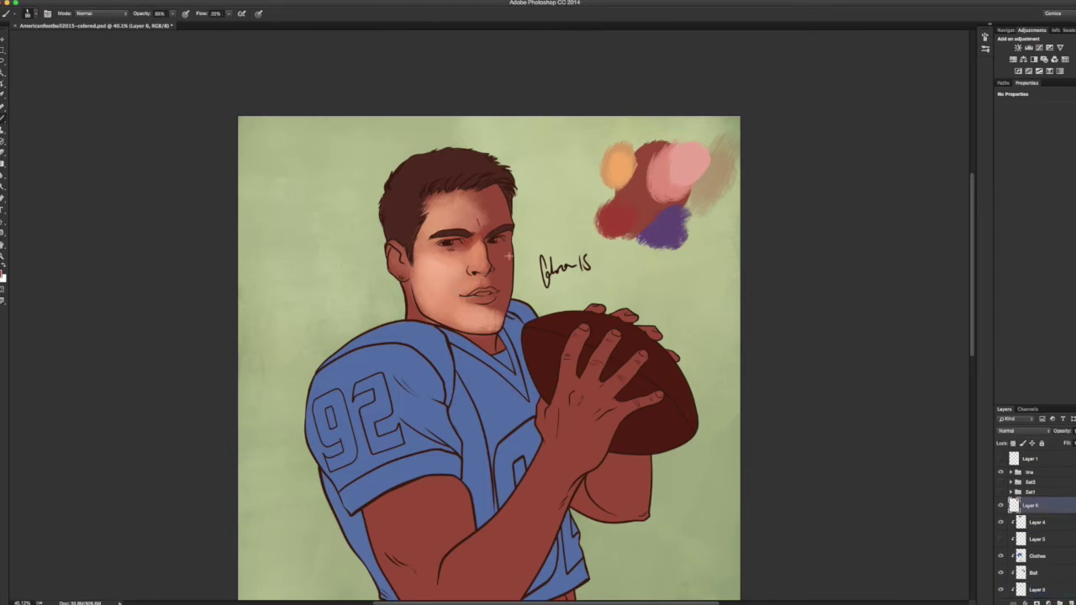
Select the face shading layer below the ball layer, lower the brush opacity and adjust the brush size.
key("alt+bracketleft")
key("alt+bracketleft")
key("alt+bracketleft")
key("alt+bracketleft")
key("alt+bracketleft")
key("4")
key("5")
key("bracketright")
key("bracketright")
key("bracketright")
key("bracketright")
key("bracketright")
key("bracketright")
key("bracketright")
key("bracketright")
key("bracketleft")
key("bracketleft")
key("bracketleft")
key("bracketleft")
key("bracketleft")
key("bracketleft")
key("bracketleft")
key("bracketleft")
key("bracketleft")
key("bracketleft")
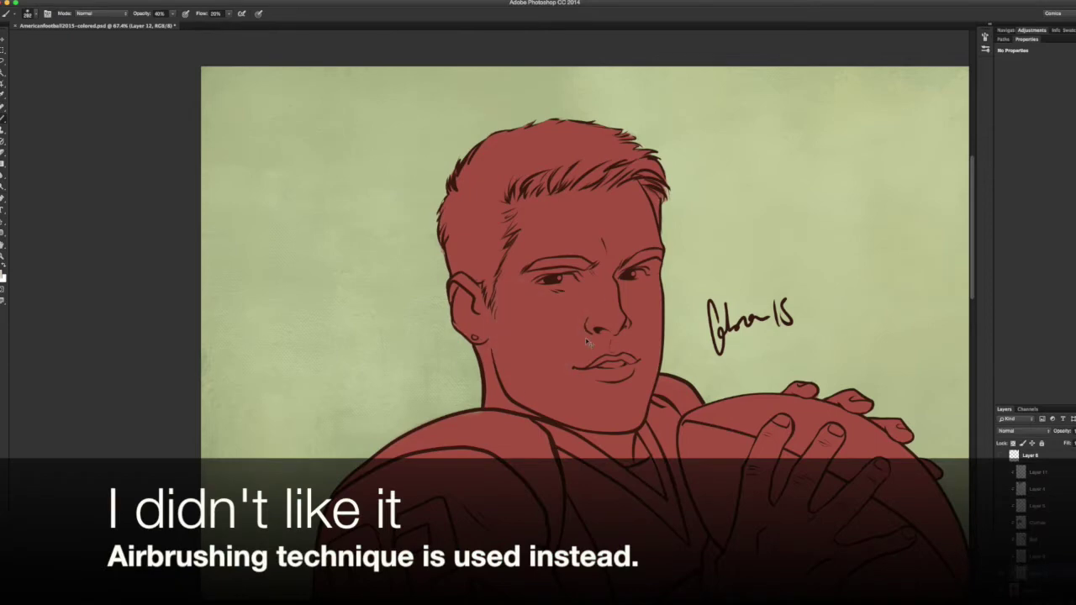
Try a pale yellow airbrushed highlight on the cheek of Layer 12, save the document and undo the last brushwork.
right_click(572, 341)
mouse_move(572, 341)
left_mouse_down()
mouse_move(529, 327)
mouse_move(589, 403)
mouse_move(588, 453)
left_mouse_up()
key("ctrl+s")
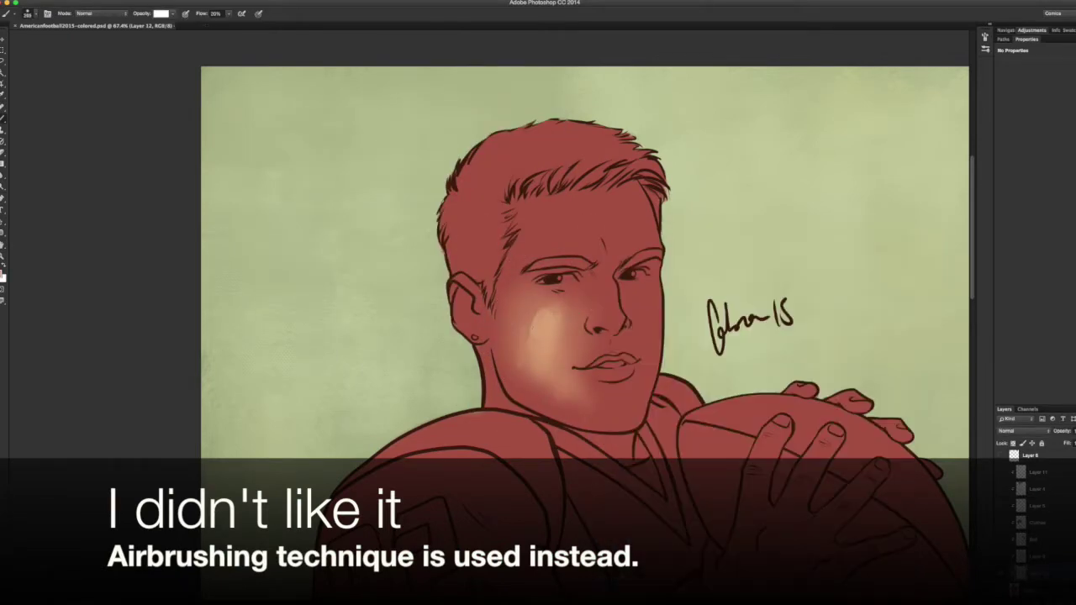
key("super+z")
Pick a warmer peach tone and airbrush soft light onto the cheek, forehead and nose.
left_click(560, 372, "ctrl+alt+super")
mouse_move(538, 336)
left_mouse_down()
mouse_move(521, 311)
mouse_move(517, 323)
mouse_move(557, 204)
mouse_move(580, 295)
left_mouse_up()
right_click(588, 225)
key("Escape")
Choose another soft brush preset and airbrush the chin, mouth area and forehead, adjusting the brush size as needed.
right_click(589, 225)
double_click(641, 406)
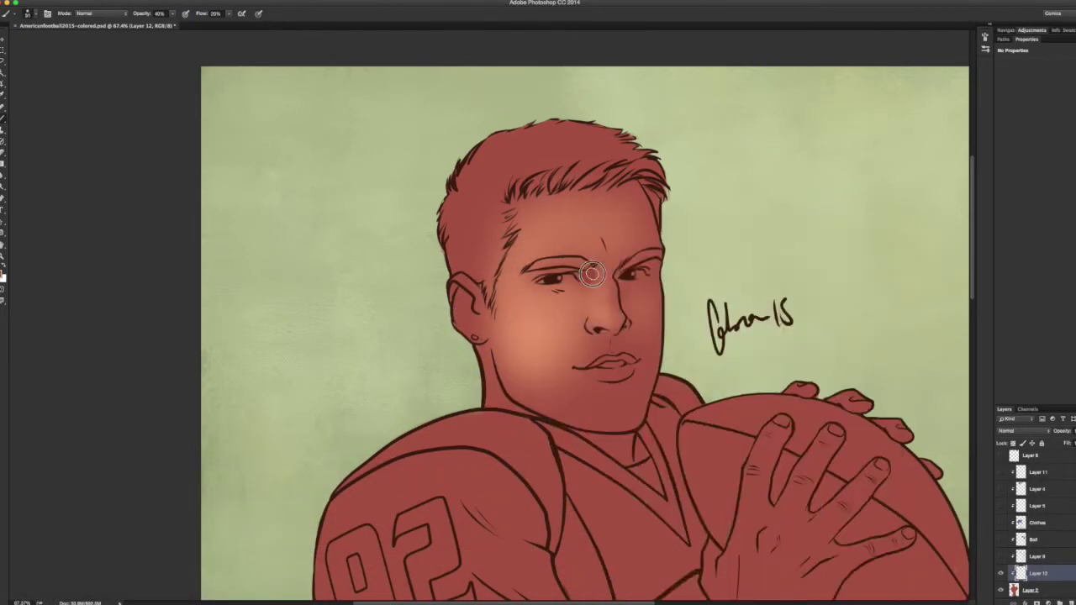
mouse_move(590, 374)
left_mouse_down()
mouse_move(546, 399)
mouse_move(618, 412)
left_mouse_up()
key("bracketleft")
key("bracketleft")
key("bracketleft")
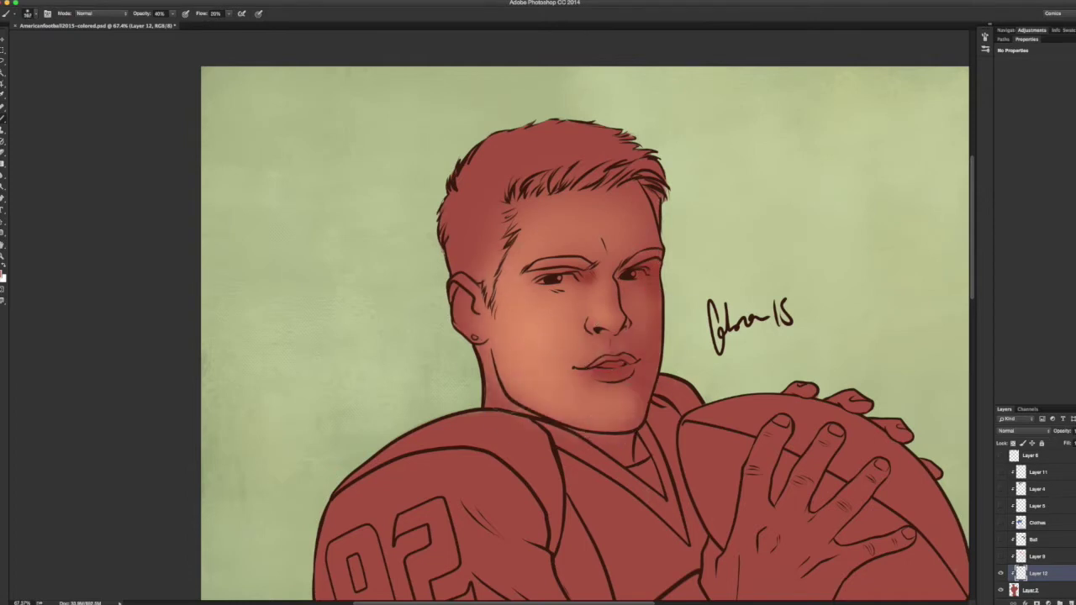
left_click_drag(557, 211, 588, 212)
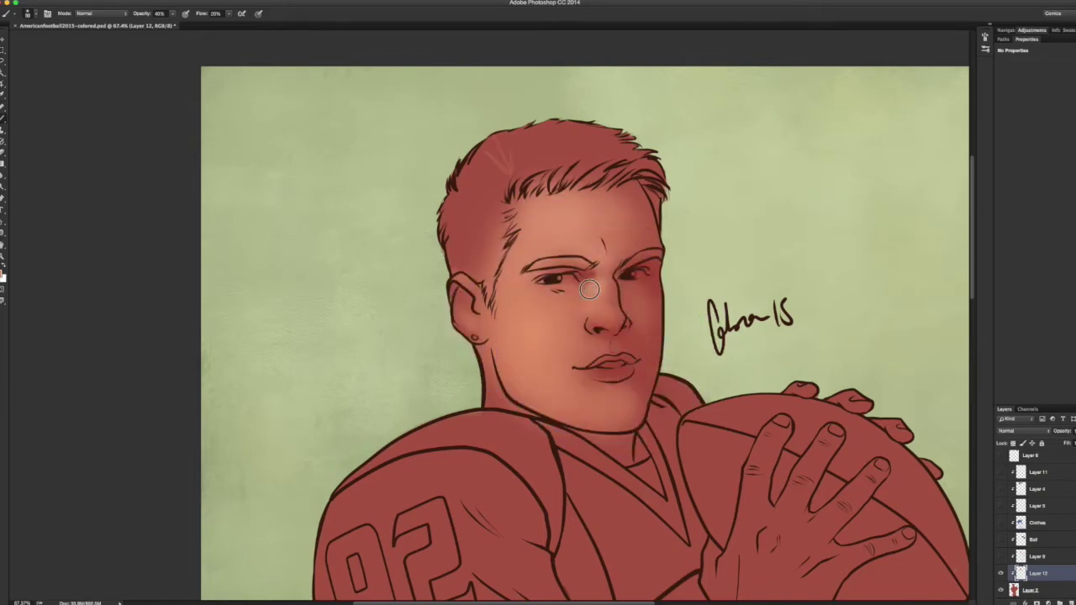
Pick a darker tone and deepen the shading around the eyes, checking values in a temporary grayscale proof view.
left_click(630, 287, "ctrl+alt+super")
key("super+y")
left_click(634, 282, "ctrl+alt")
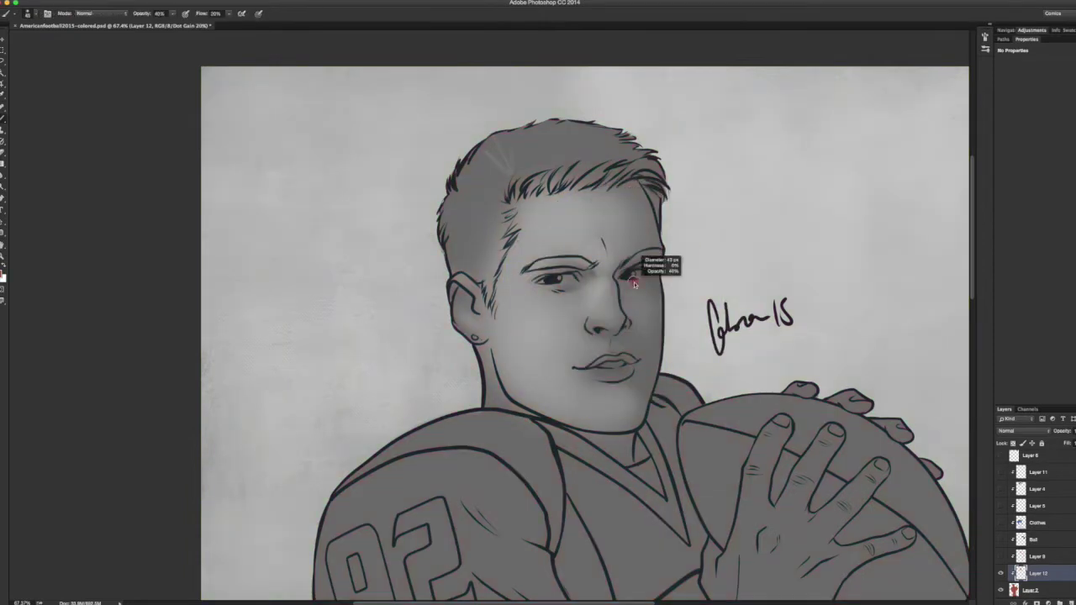
key("super+y")
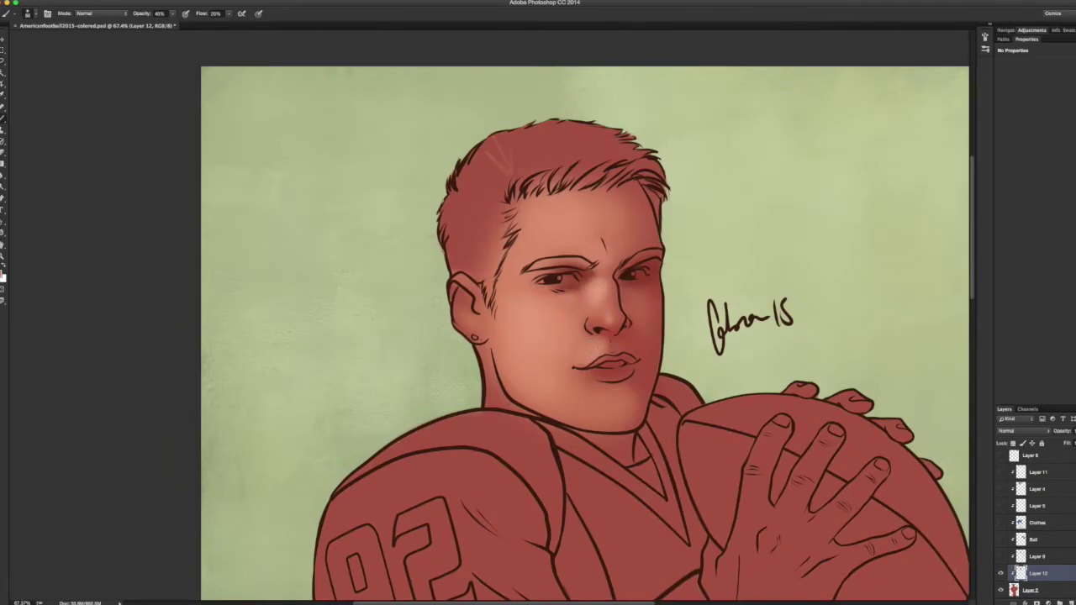
Isolate the Layer1 copy line art and retouch the white highlight in the eye.
scroll(617, 293, "down", 5)
scroll(618, 218, "up", 5)
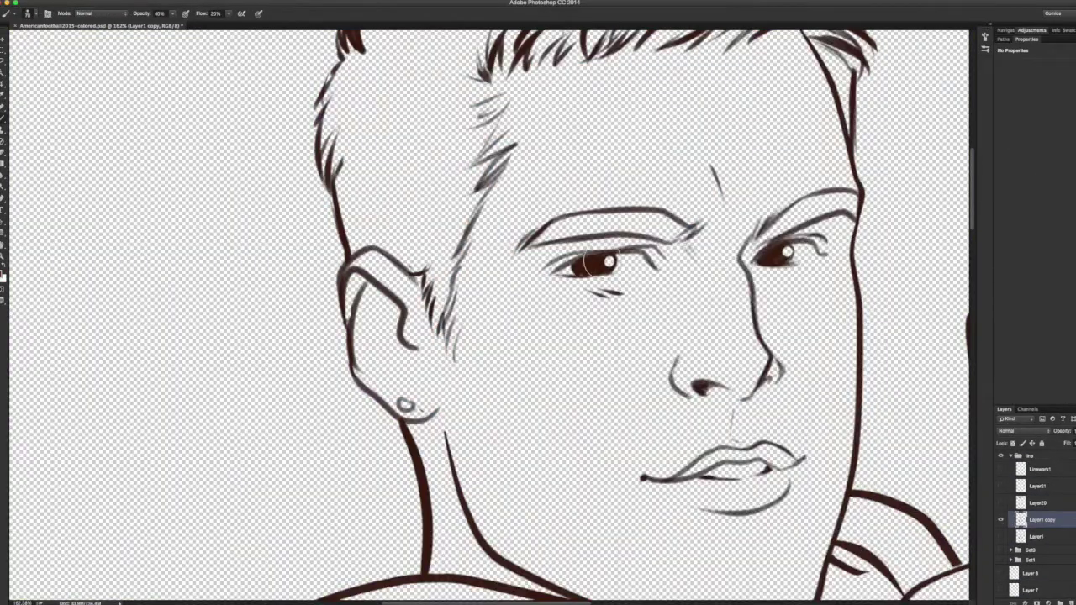
left_click_drag(588, 264, 608, 262)
key("e")
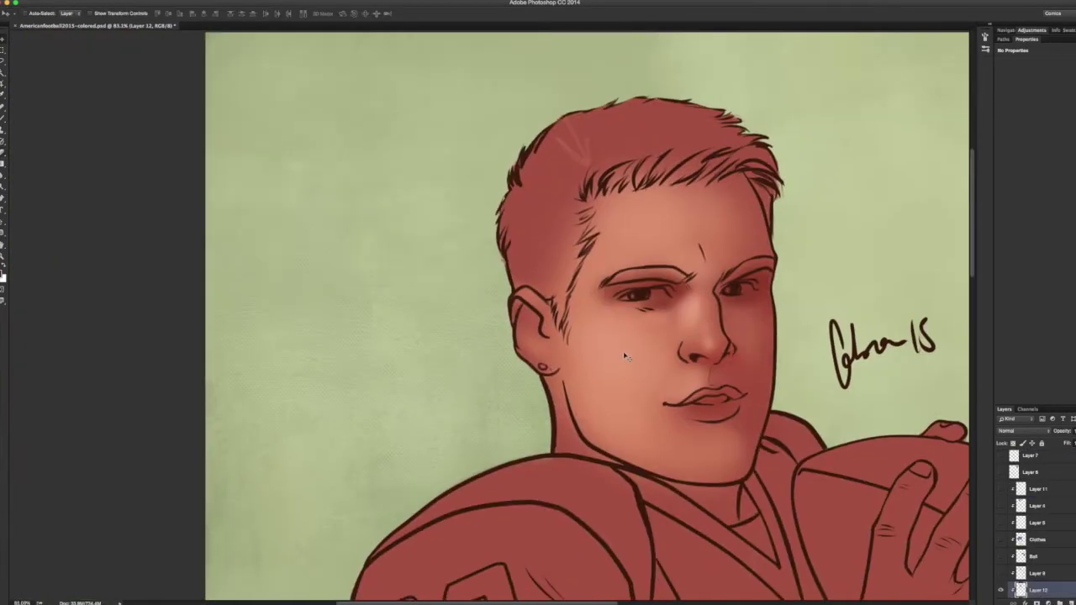
Set the brush to 45% opacity and 20% flow and airbrush shading along the far cheek, jaw and mouth area.
left_click_drag(546, 356, 538, 355)
key("4")
key("5")
key("shift+2")
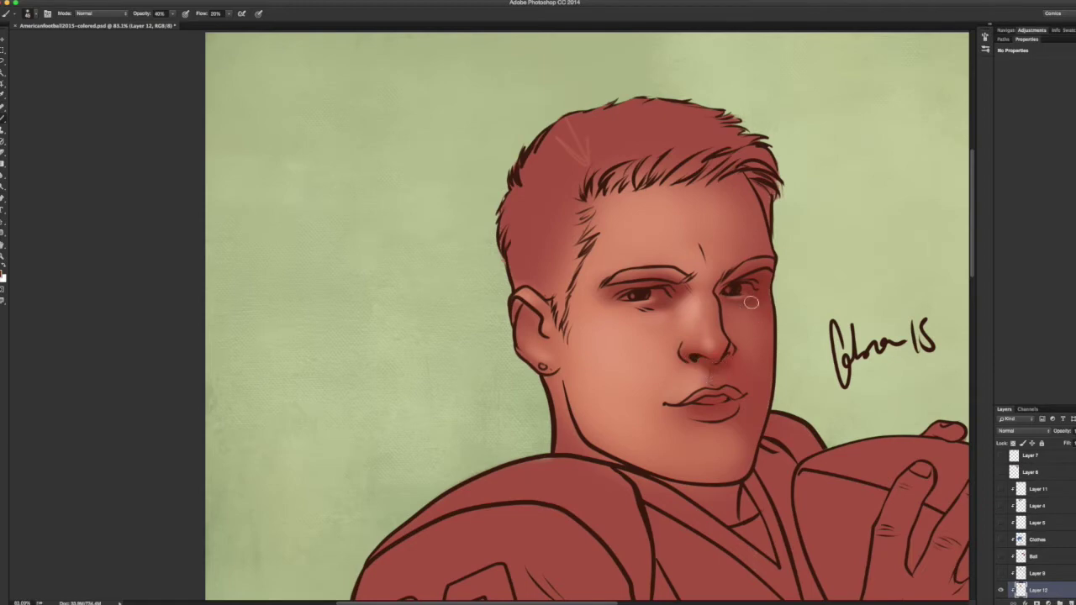
left_click_drag(768, 310, 764, 392)
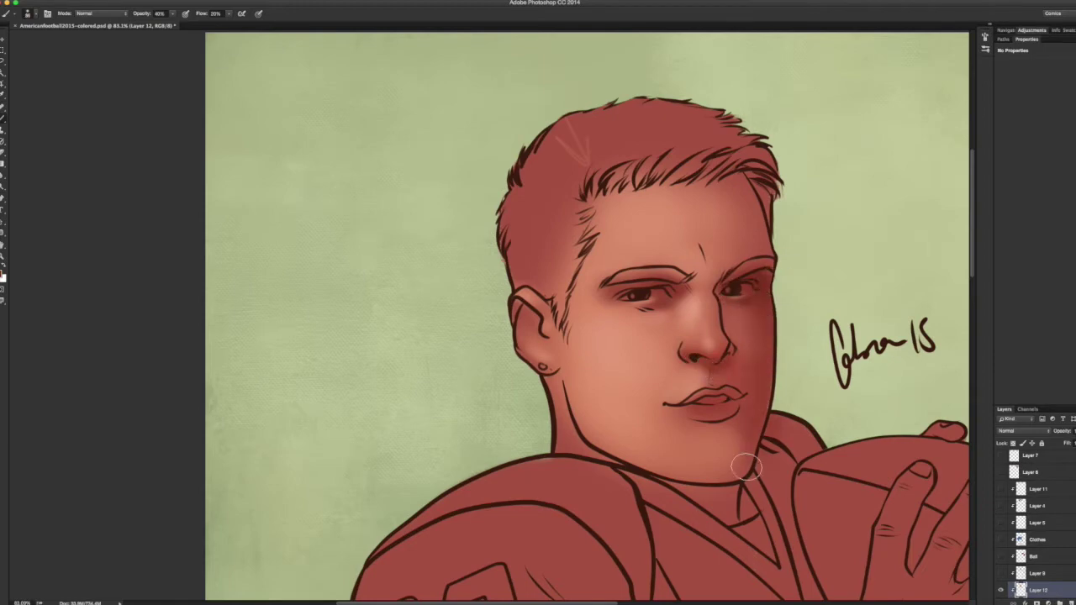
left_click_drag(676, 356, 648, 386)
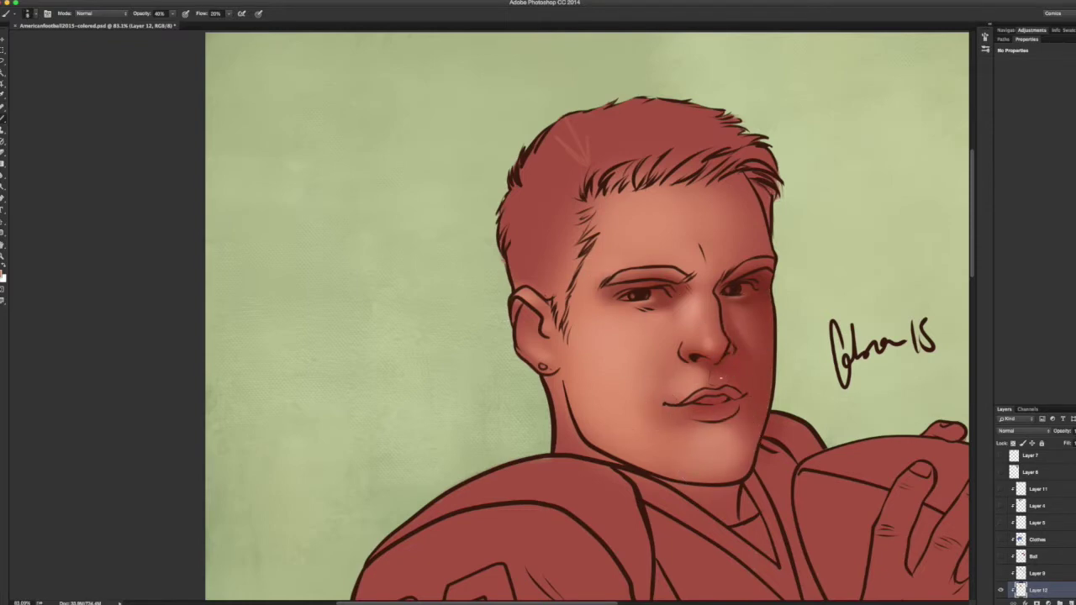
Check the face's values in a temporary grayscale proof view and mirror the canvas view horizontally.
scroll(488, 336, "down", 1)
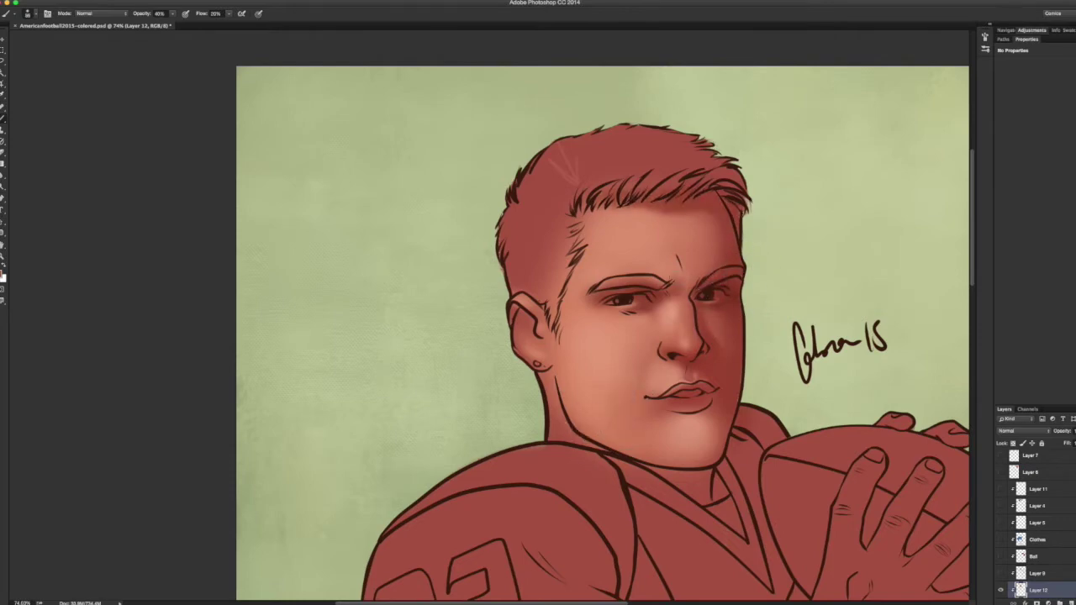
key("ctrl+minus")
key("ctrl+y")
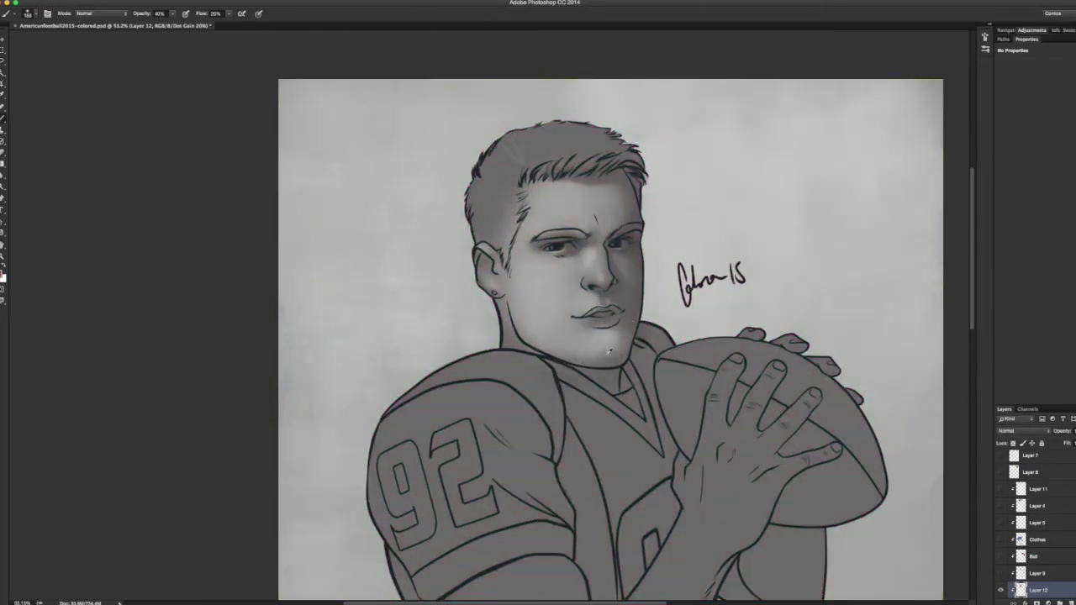
left_click(560, 324)
key("h")
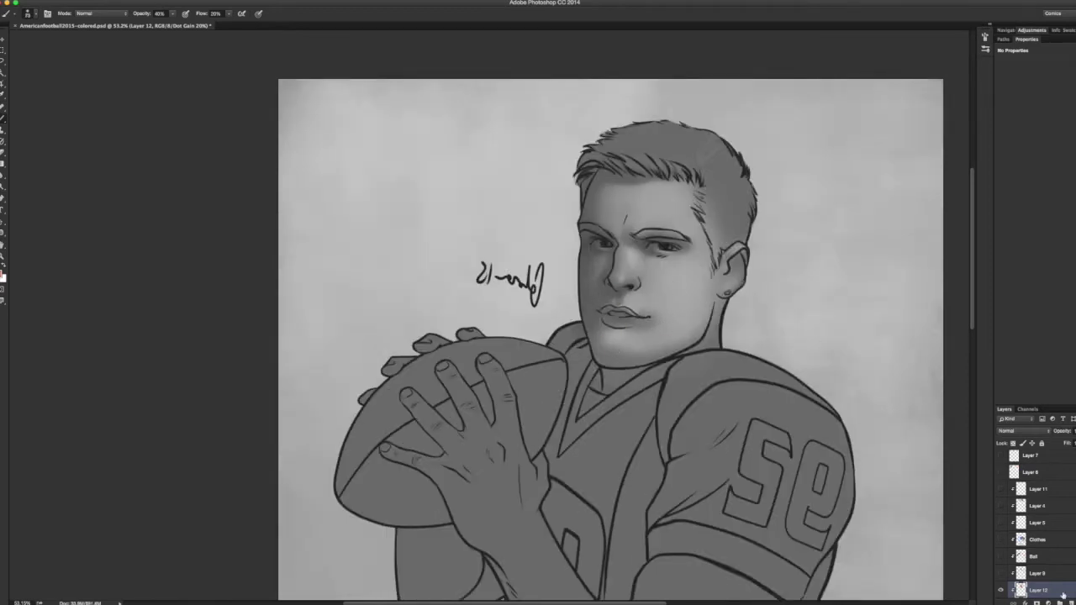
key("e")
key("super+y")
Rename the skin shading layer, Layer 12, as Skin and keep it active for painting with the brush.
key("b")
scroll(1035, 538, "down", 2)
right_click(968, 437)
left_click(1036, 572)
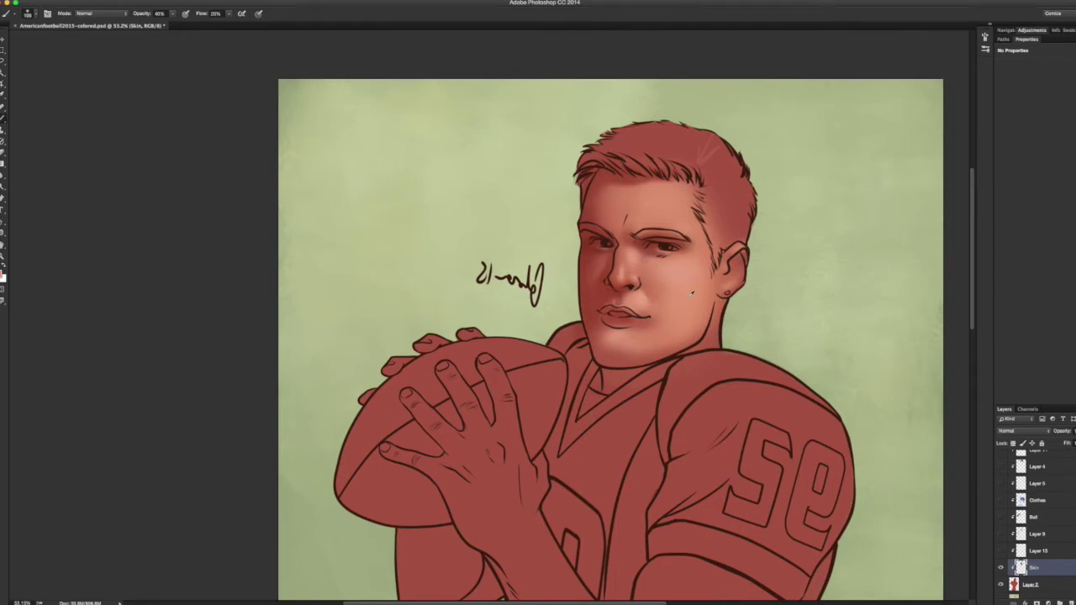
Airbrush the ear area on the mirrored face, add a clipped layer above Skin and reselect the Skin layer.
scroll(664, 352, "down", 3)
scroll(689, 260, "up", 5)
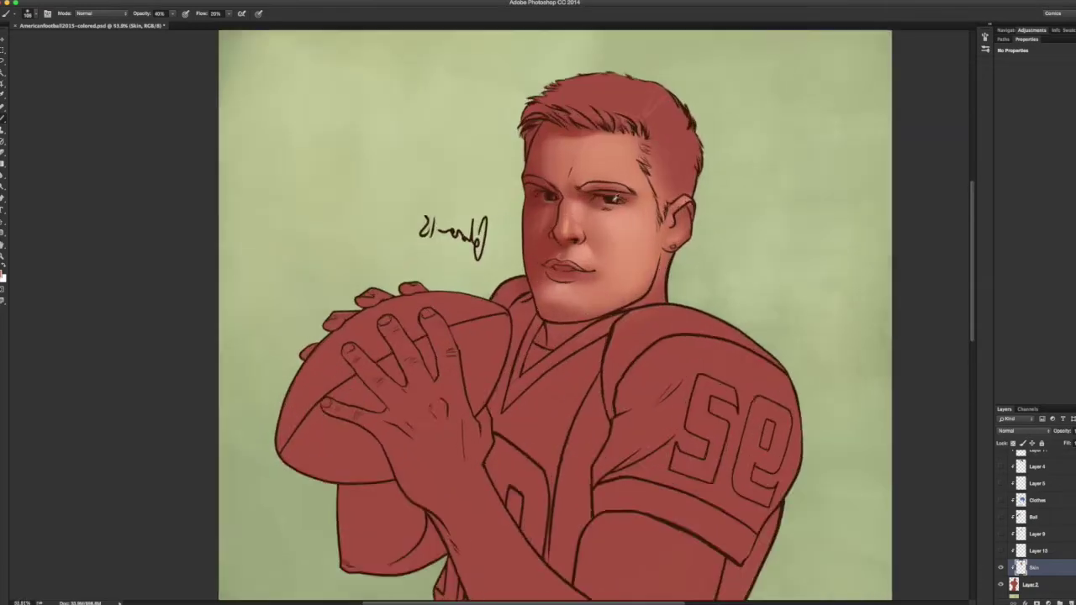
left_click_drag(780, 300, 763, 263)
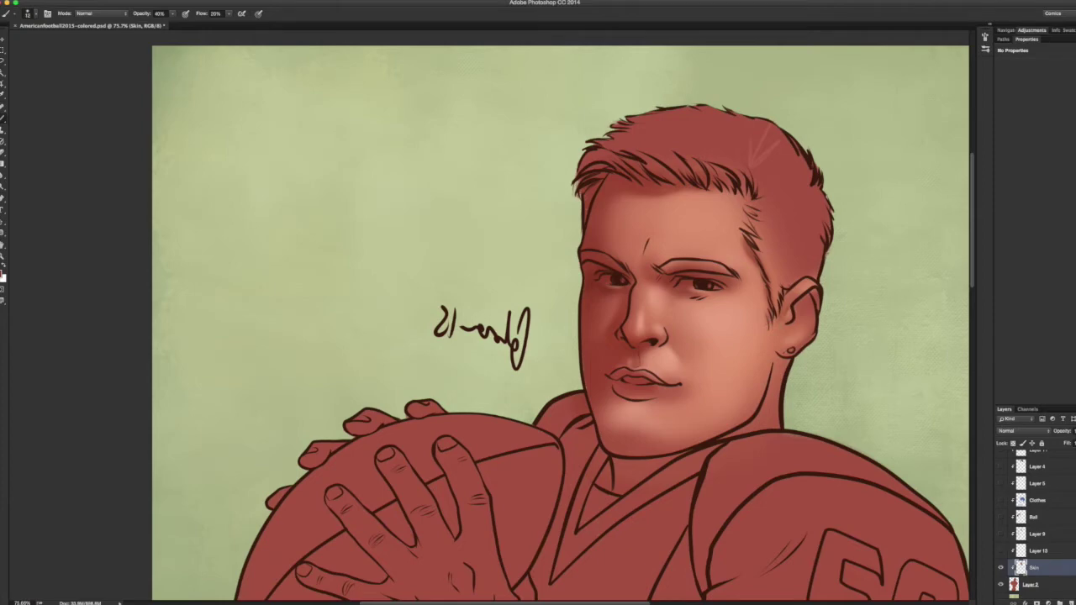
left_click_drag(785, 334, 804, 309)
left_click(1048, 583)
scroll(586, 290, "down", 3)
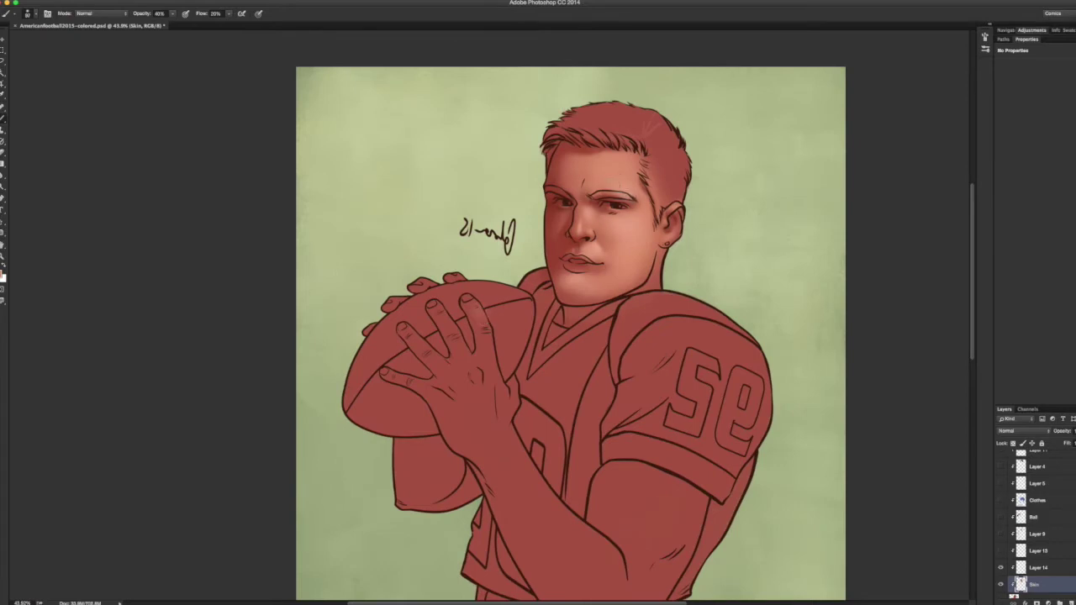
Airbrush lighter skin tones onto the front hand, fingers and wrist on the Skin layer.
mouse_move(506, 342)
left_mouse_down()
mouse_move(488, 376)
mouse_move(453, 333)
mouse_move(499, 401)
mouse_move(469, 402)
mouse_move(437, 362)
mouse_move(454, 413)
left_mouse_up()
mouse_move(445, 395)
left_mouse_down()
mouse_move(504, 450)
mouse_move(454, 424)
left_mouse_up()
left_click_drag(504, 470, 471, 384)
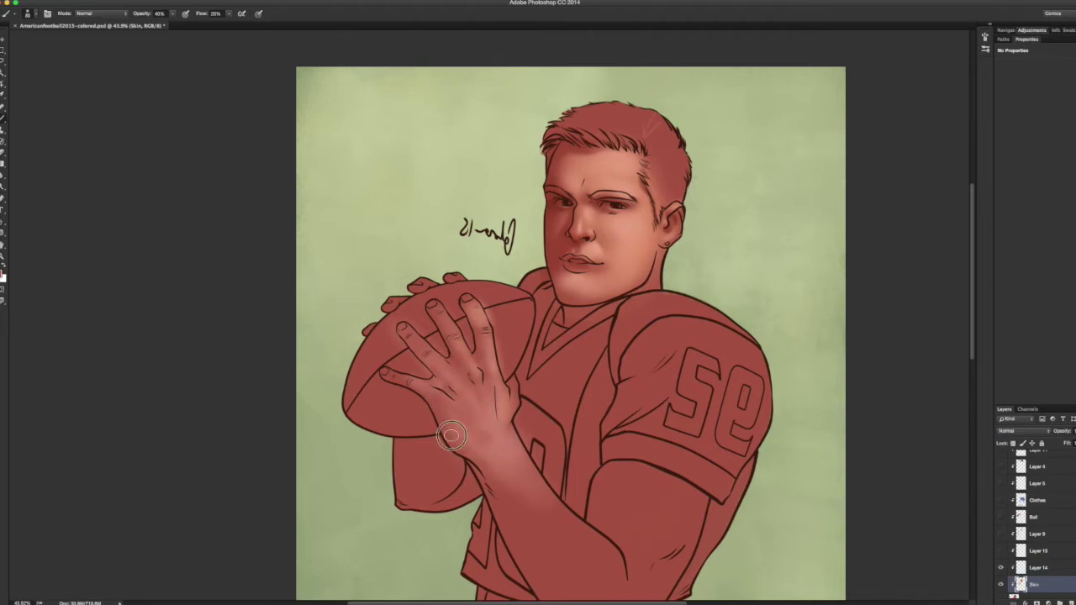
Show the Ball layer's dark fill and extend the light skin tone along the front forearm.
left_click(1001, 517)
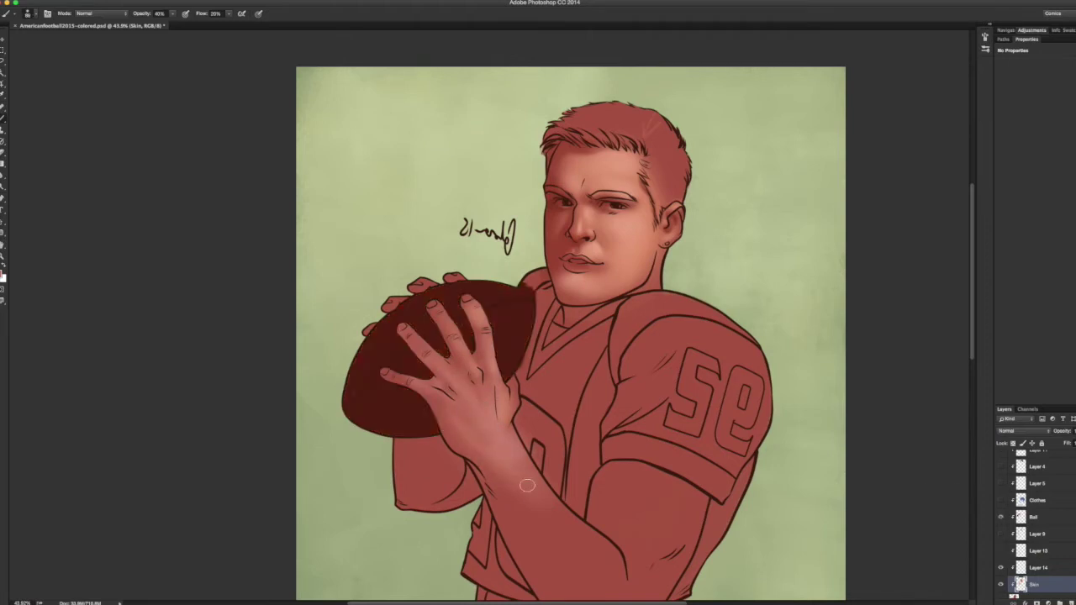
scroll(530, 495, "down", 5)
scroll(529, 495, "right", 2)
scroll(1001, 523, "up", 3)
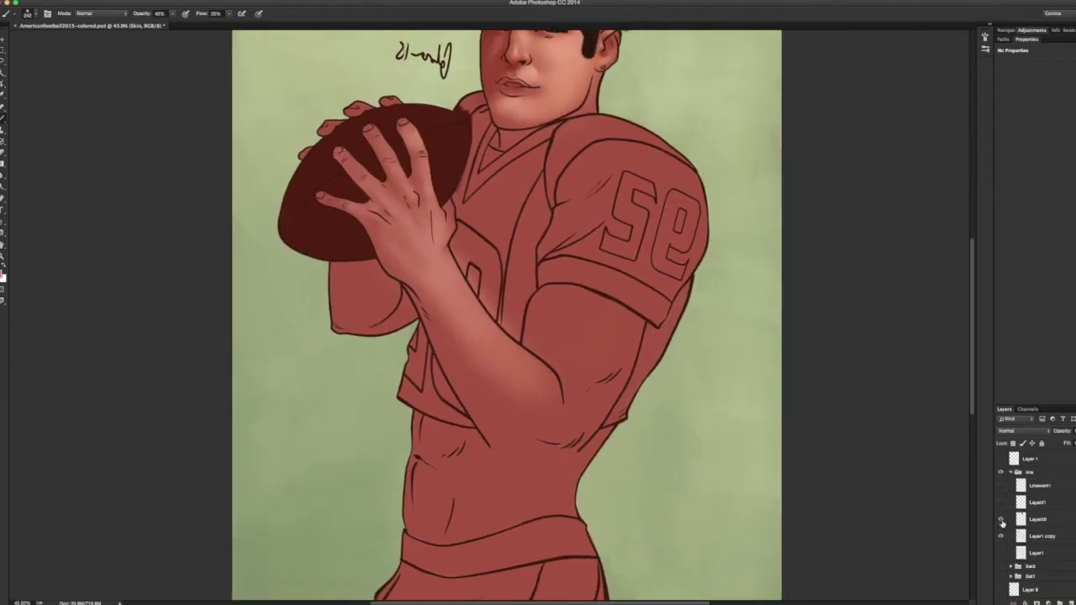
scroll(1025, 504, "down", 3)
key("Return")
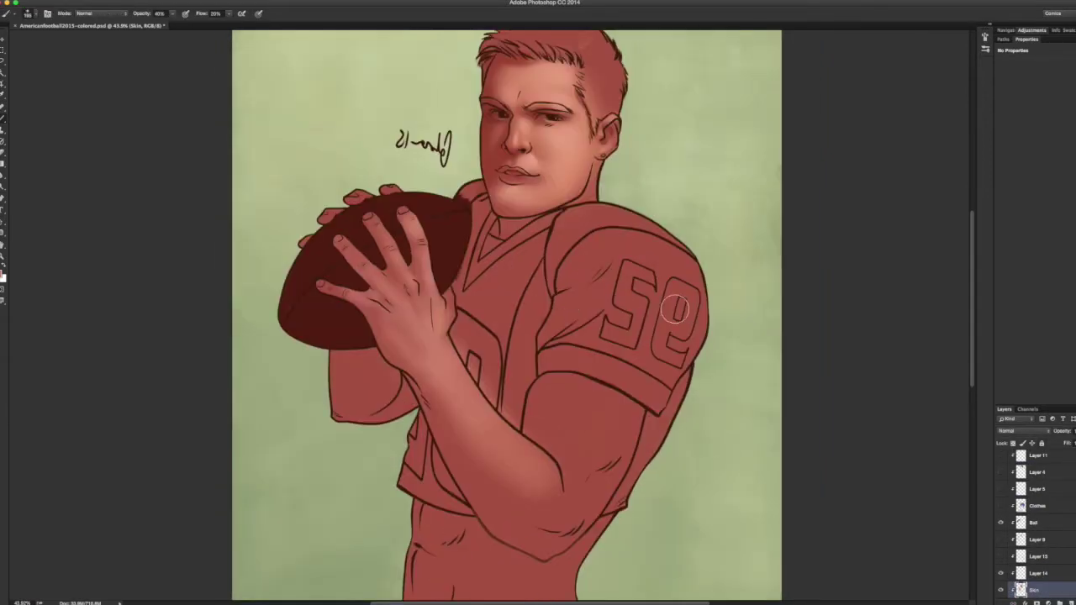
Airbrush soft light onto the near upper arm and the far forearm below the ball.
scroll(554, 393, "up", 3)
mouse_move(555, 393)
left_mouse_down()
mouse_move(572, 416)
mouse_move(605, 420)
mouse_move(535, 467)
left_mouse_up()
left_click(577, 415, "ctrl+alt+super")
left_click_drag(610, 434, 629, 401)
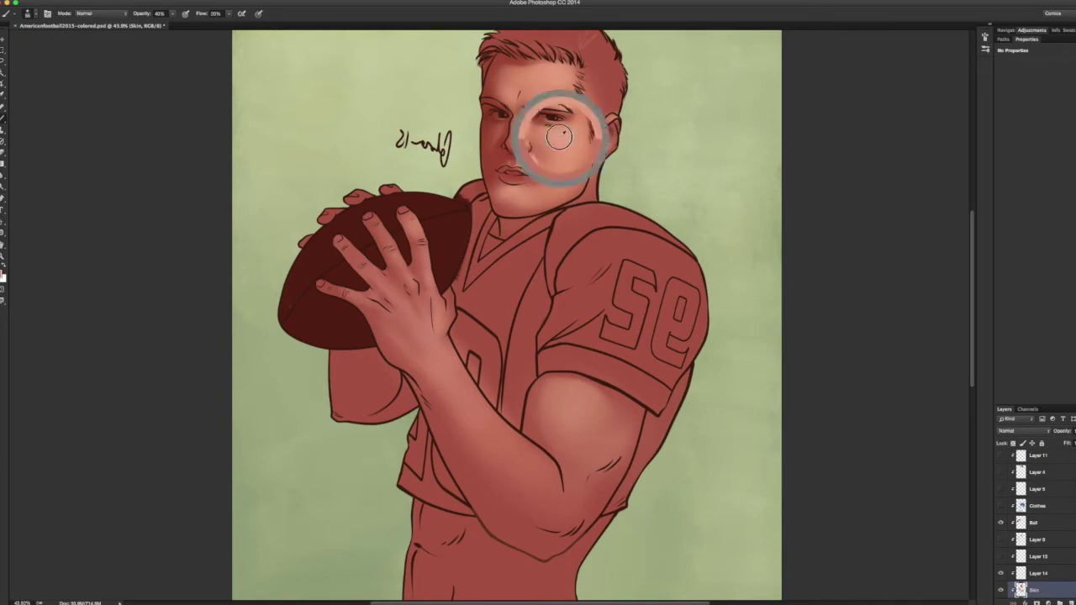
scroll(407, 485, "up", 2)
scroll(408, 485, "left", 2)
mouse_move(407, 485)
left_mouse_down()
mouse_move(409, 389)
mouse_move(428, 385)
left_mouse_up()
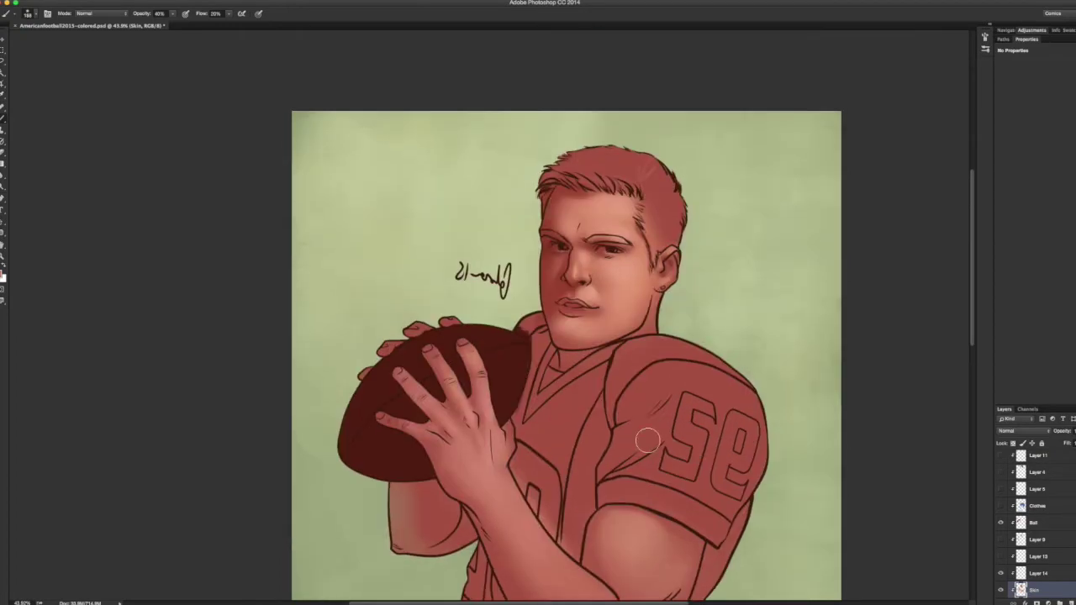
Flip the canvas view back to its original orientation and reduce the soft brush's size.
key("h")
right_click(589, 300, "ctrl+alt")
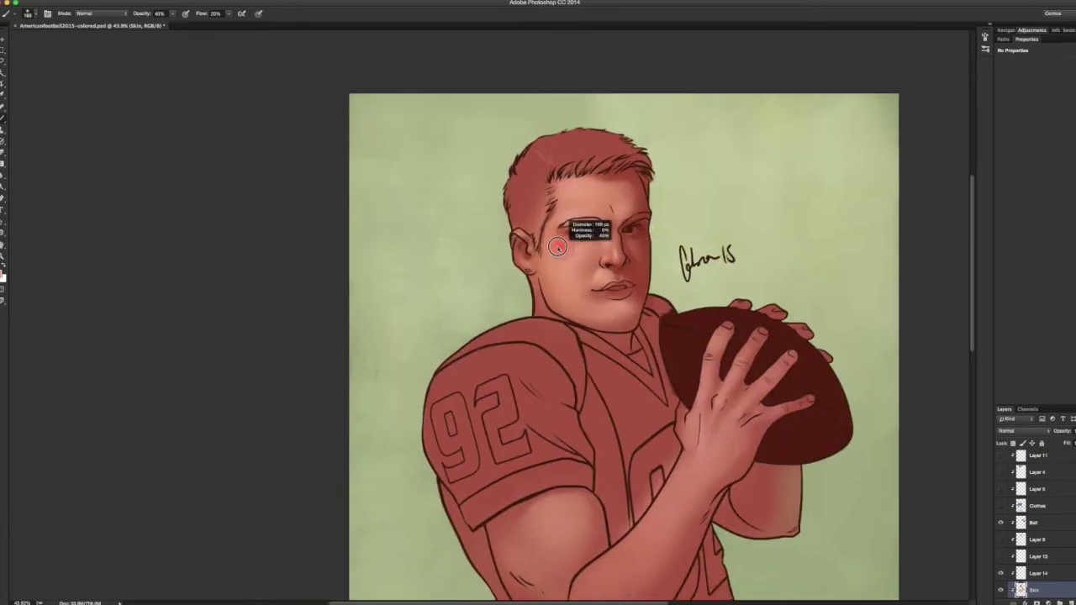
key("[")
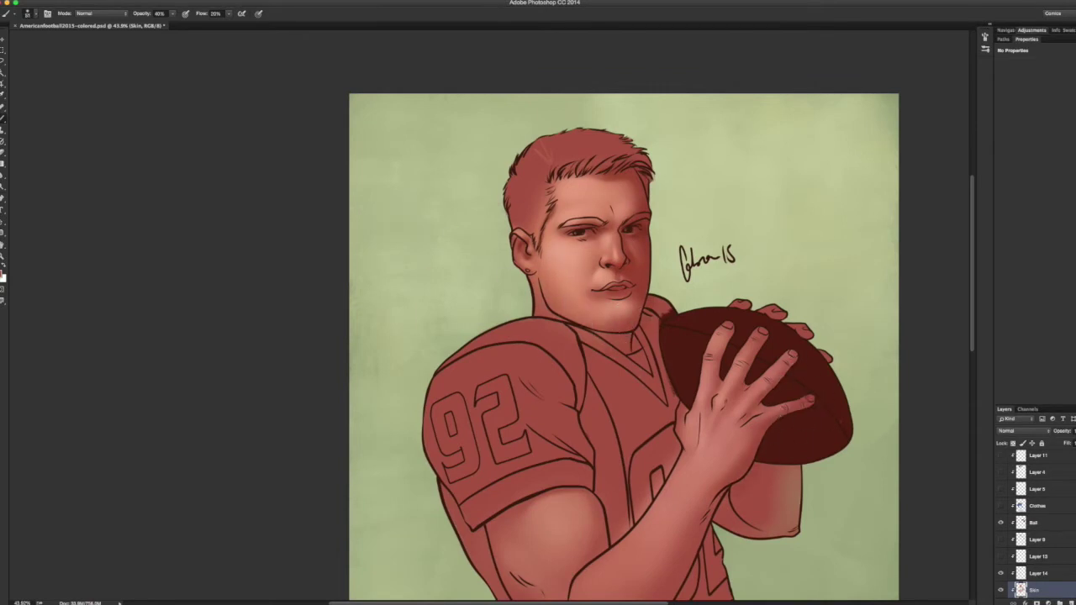
Create a clipped layer named Eyes above Skin and paint the whites of both eyes.
scroll(567, 105, "up", 3)
type("Eyes")
key("Return")
left_click(580, 322, "ctrl+alt+super")
key("e")
scroll(571, 355, "up", 4)
scroll(628, 280, "down", 3)
key("b")
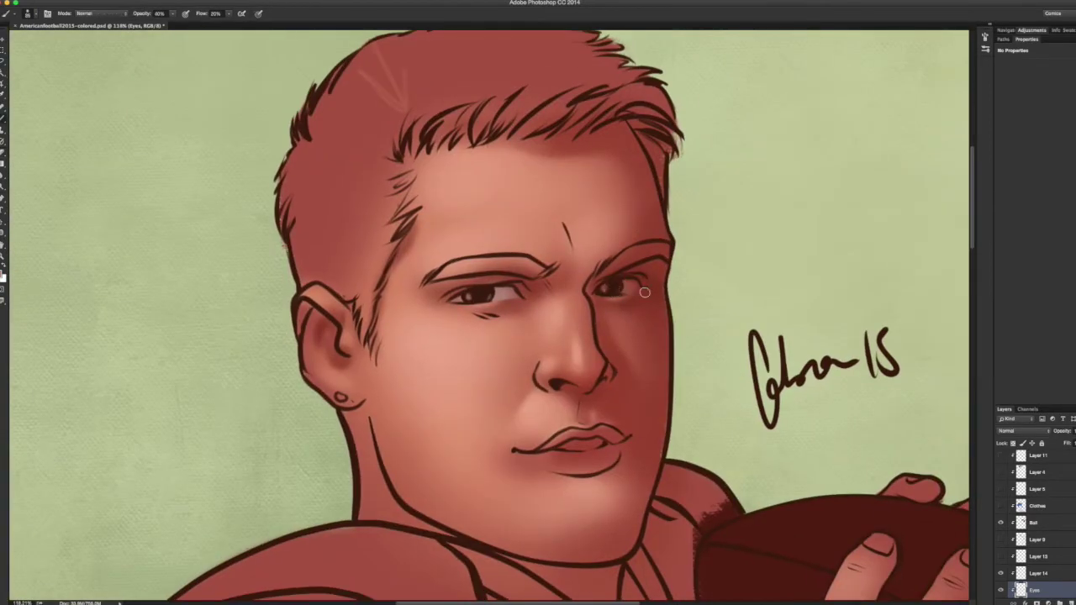
Adjust the painted eye whites with Hue/Saturation on the Eyes layer.
scroll(516, 353, "down", 3)
scroll(430, 429, "up", 3)
key("ctrl+u")
mouse_move(831, 368)
left_mouse_down()
mouse_move(846, 368)
mouse_move(830, 363)
left_mouse_up()
key("Return")
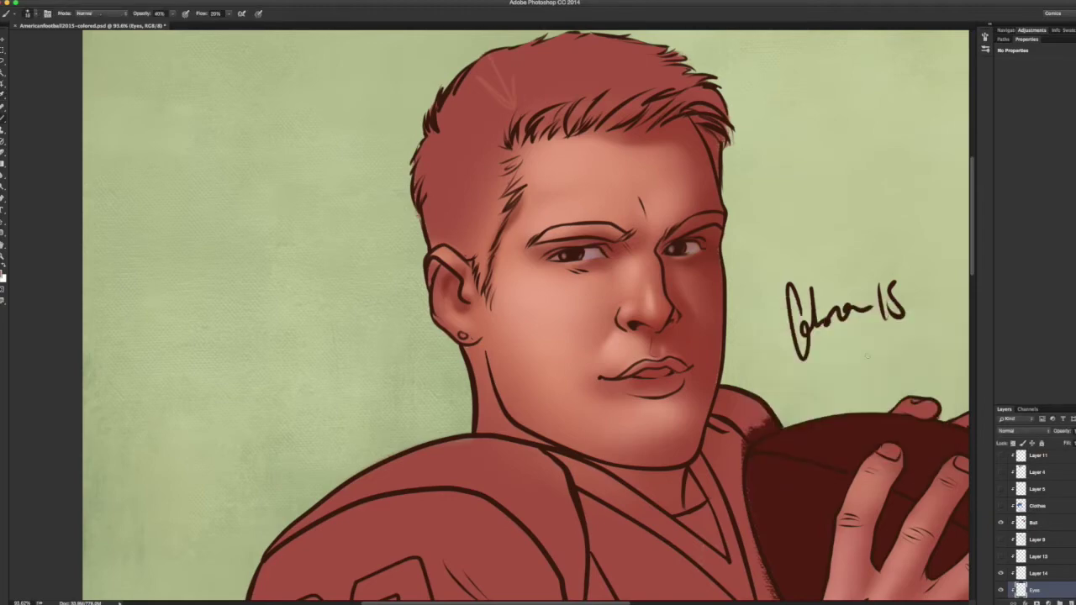
Select the Skin layer and airbrush light tones inside the ear and on the earlobe with a small soft brush.
scroll(672, 261, "down", 5)
scroll(570, 275, "up", 4)
scroll(570, 275, "up", 1)
key("alt+bracketleft")
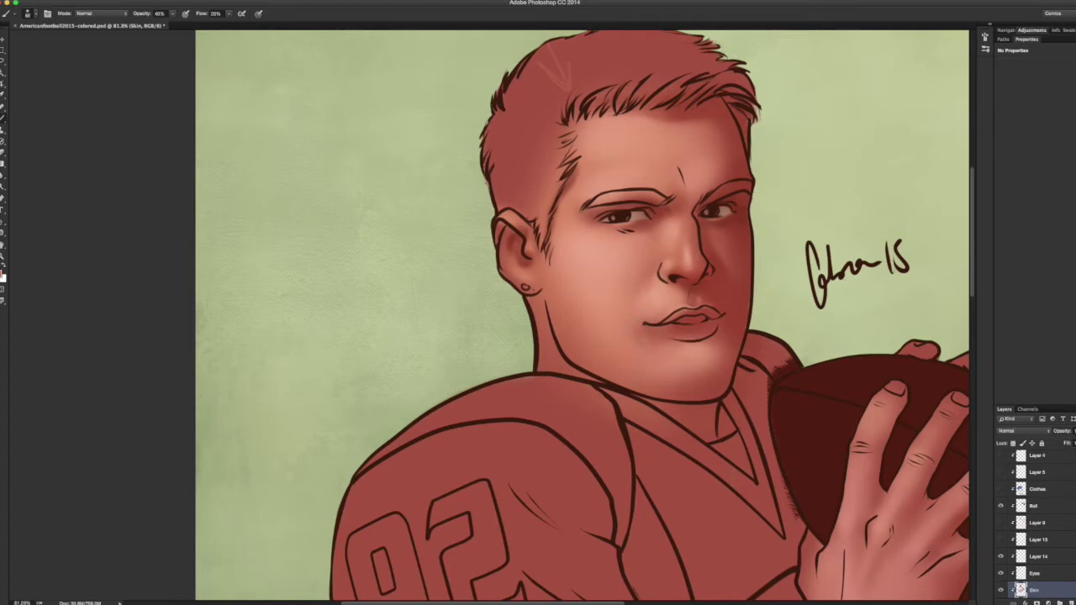
scroll(608, 241, "down", 5)
scroll(420, 132, "up", 6)
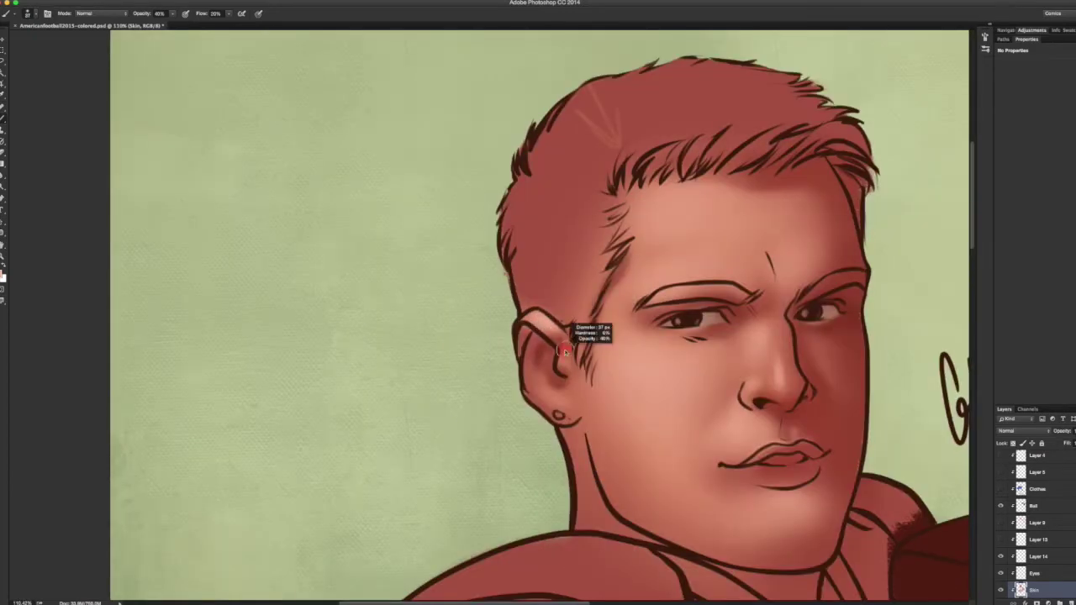
left_click_drag(558, 393, 541, 380)
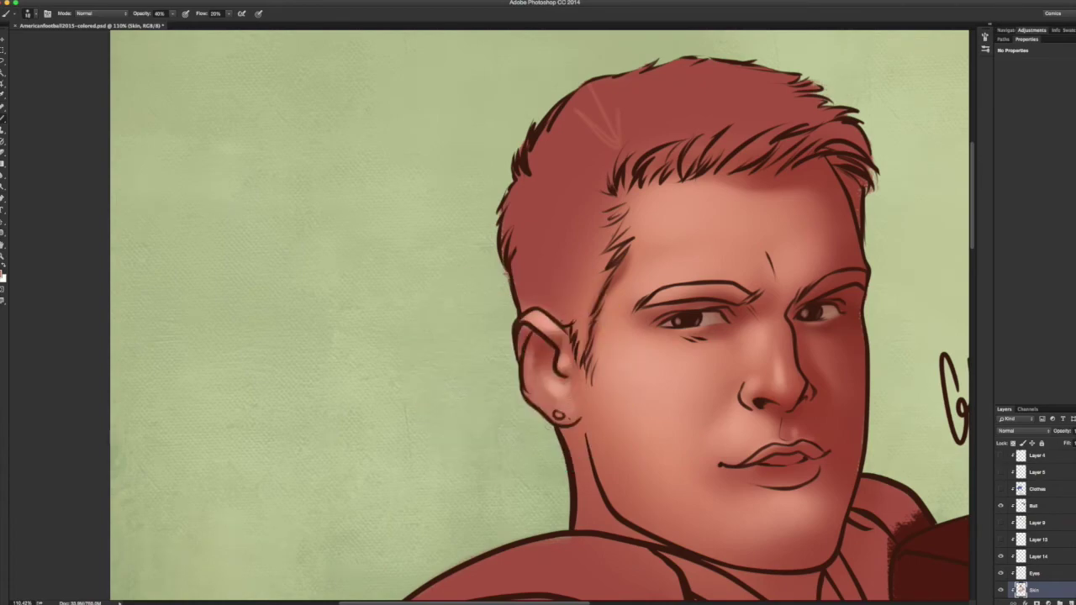
Airbrush soft shading around the nostrils and the upper lip on the Skin layer.
scroll(638, 305, "down", 2)
scroll(638, 305, "right", 4)
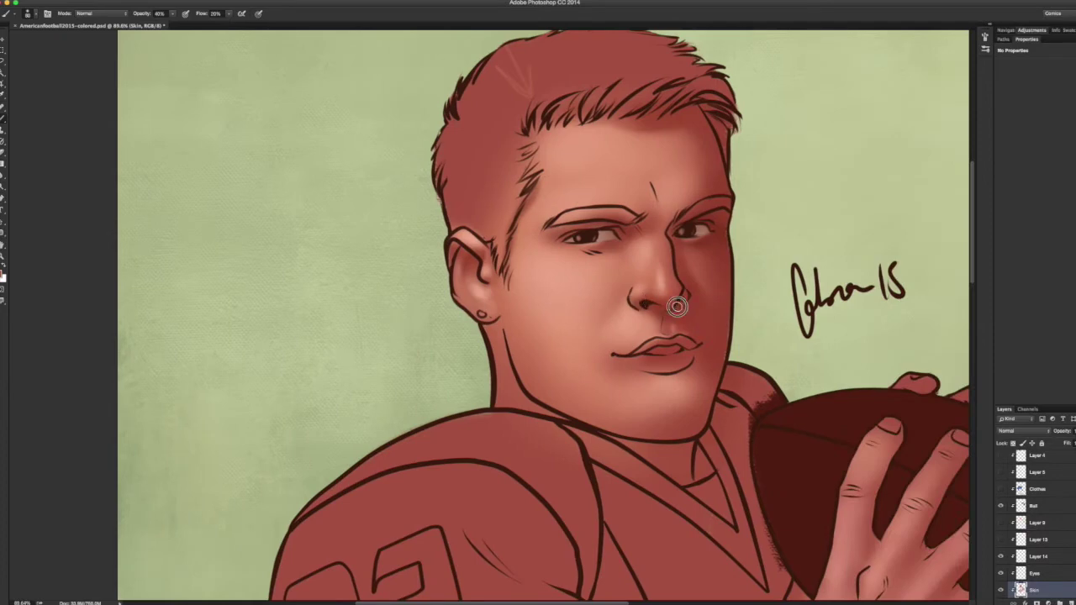
scroll(677, 306, "right", 2)
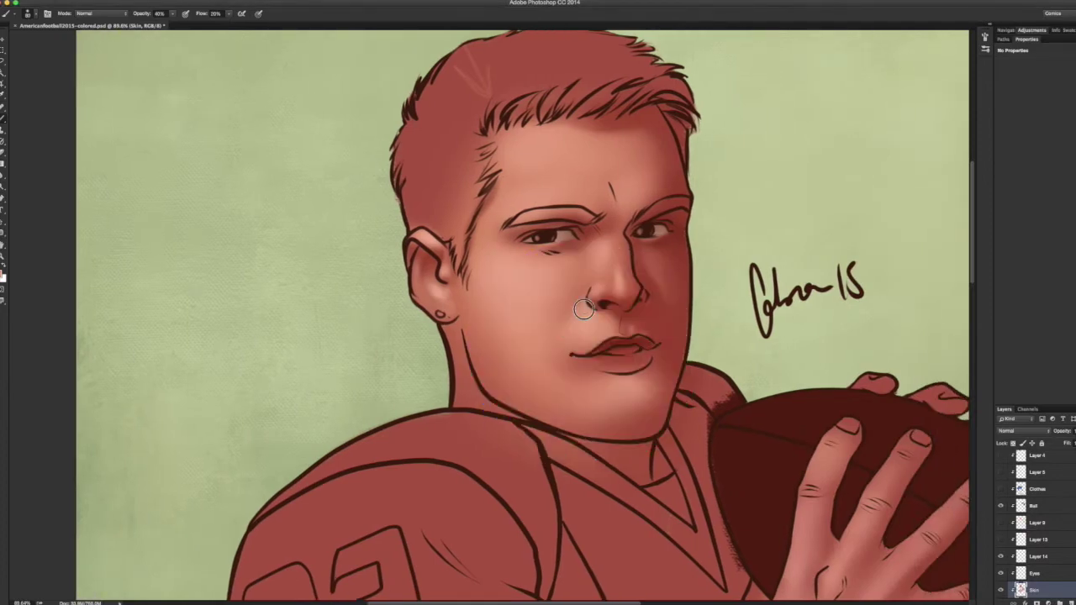
Show the layer of painted color swatches in the background as a palette reference.
key("super+0")
scroll(584, 308, "up", 3)
scroll(593, 308, "up", 4)
scroll(593, 308, "left", 3)
scroll(1055, 511, "up", 3)
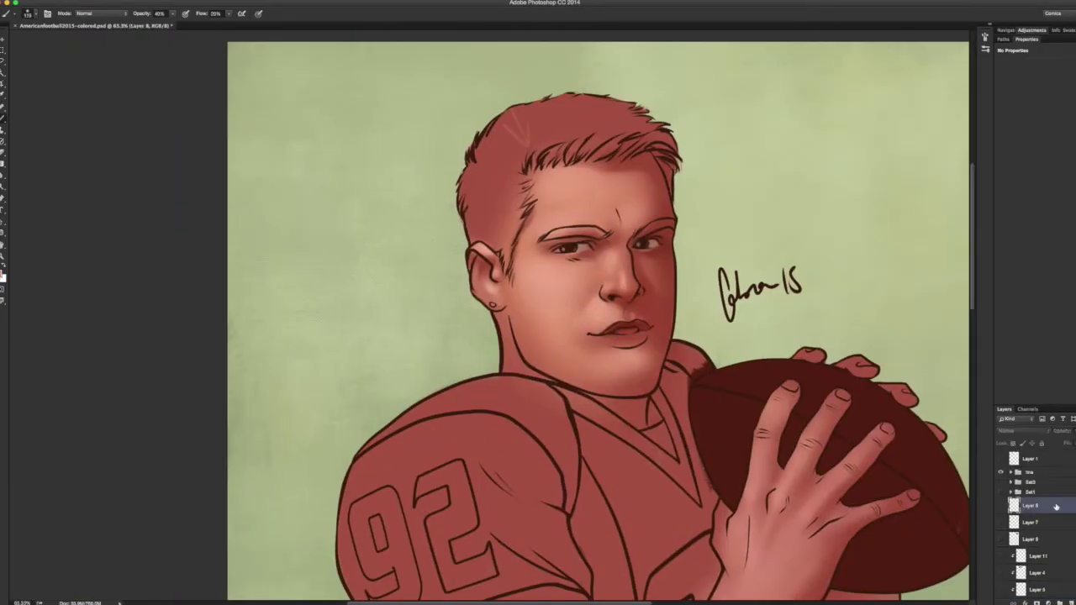
left_click(1001, 522)
left_click(1000, 458)
Select Layer 14 above Eyes, rename it as Highlight and compare the values in a temporary grayscale proof view.
scroll(1042, 521, "down", 3)
scroll(651, 290, "down", 3)
scroll(651, 290, "right", 2)
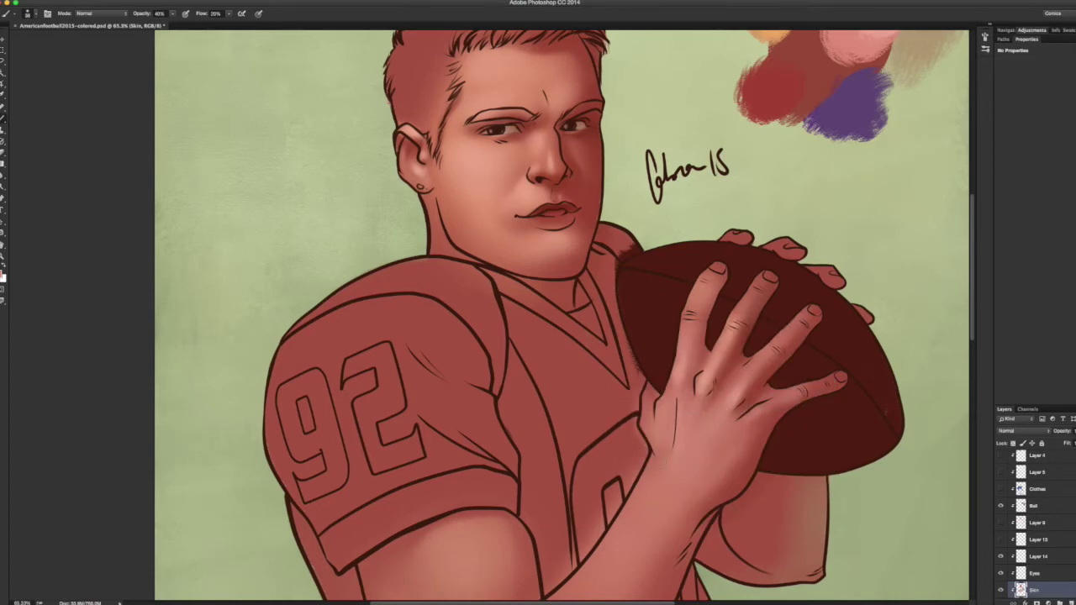
scroll(562, 317, "down", 3)
scroll(562, 317, "up", 1)
key("alt+bracketright")
key("alt+bracketright")
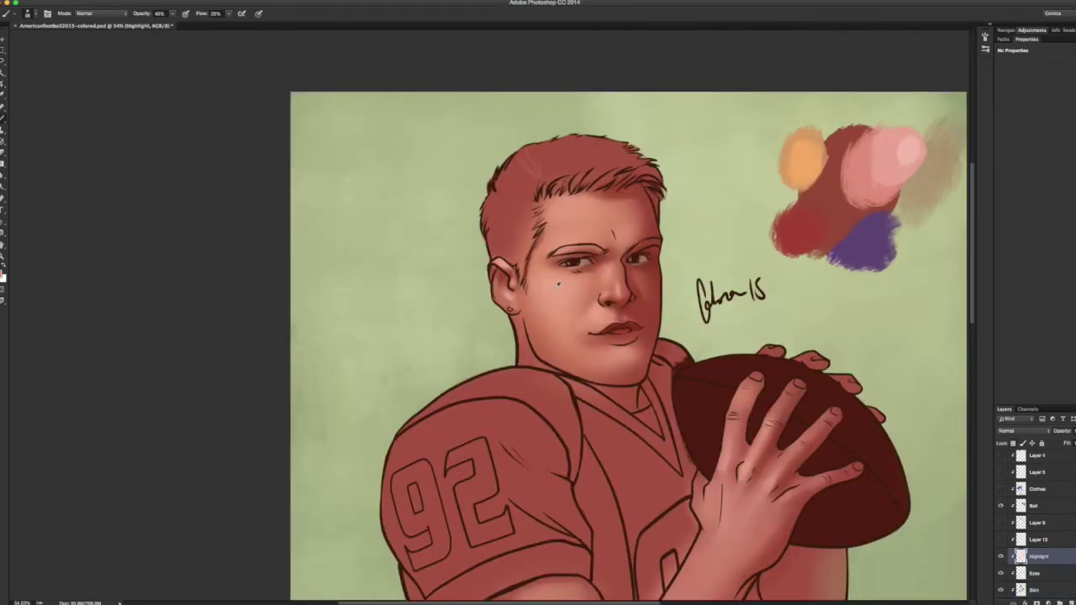
key("super+y")
key("super+y")
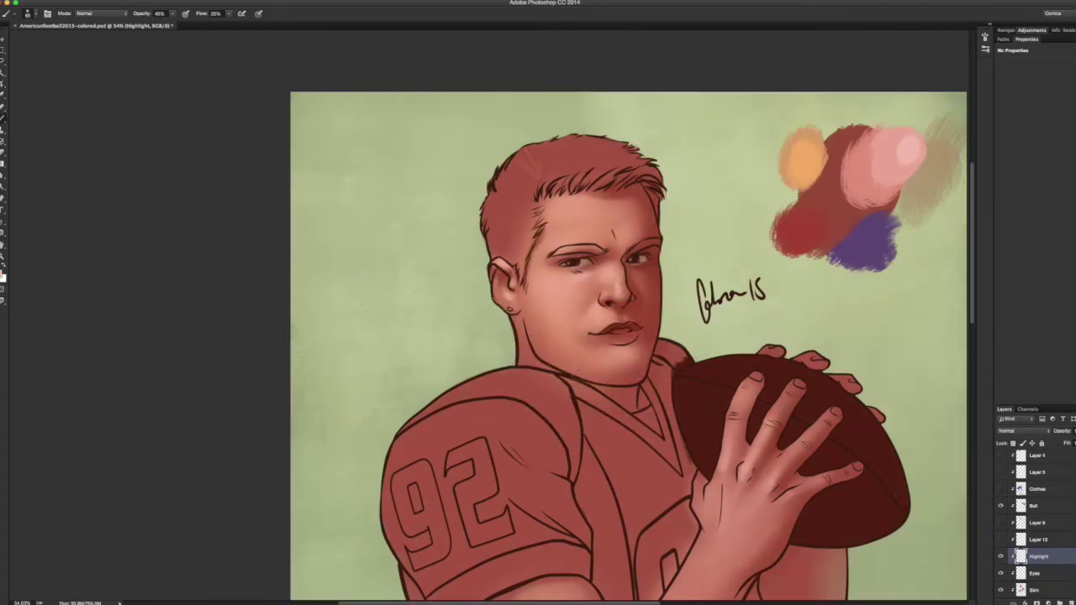
Airbrush pale highlights at 45% brush opacity around the eye and on the cheek on the Highlight layer.
scroll(602, 270, "down", 3)
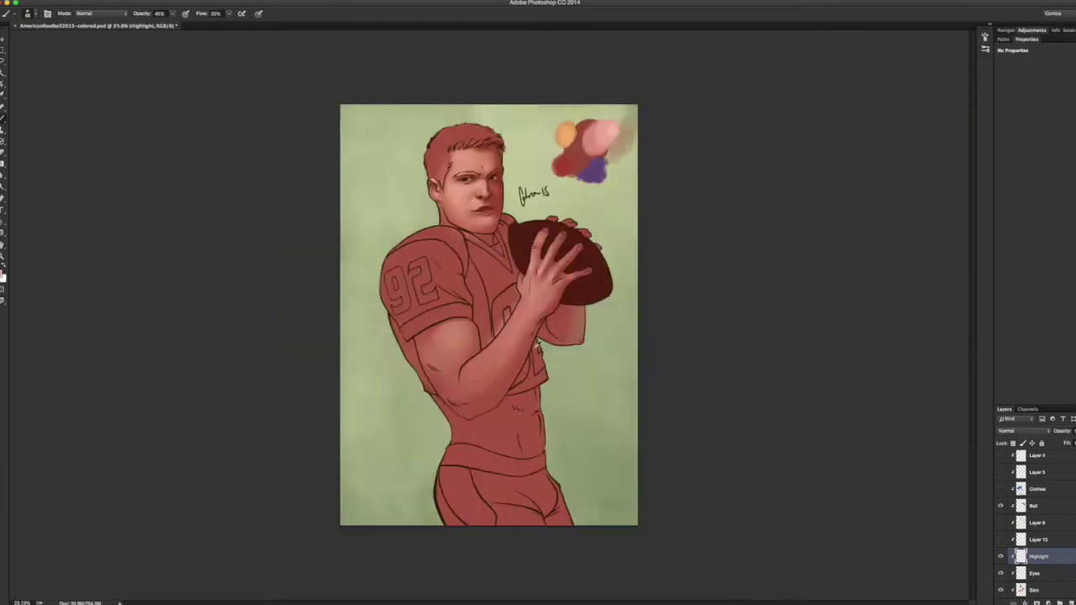
scroll(602, 271, "up", 4)
key("4")
key("5")
mouse_move(616, 243)
left_mouse_down()
mouse_move(608, 227)
mouse_move(654, 210)
left_mouse_up()
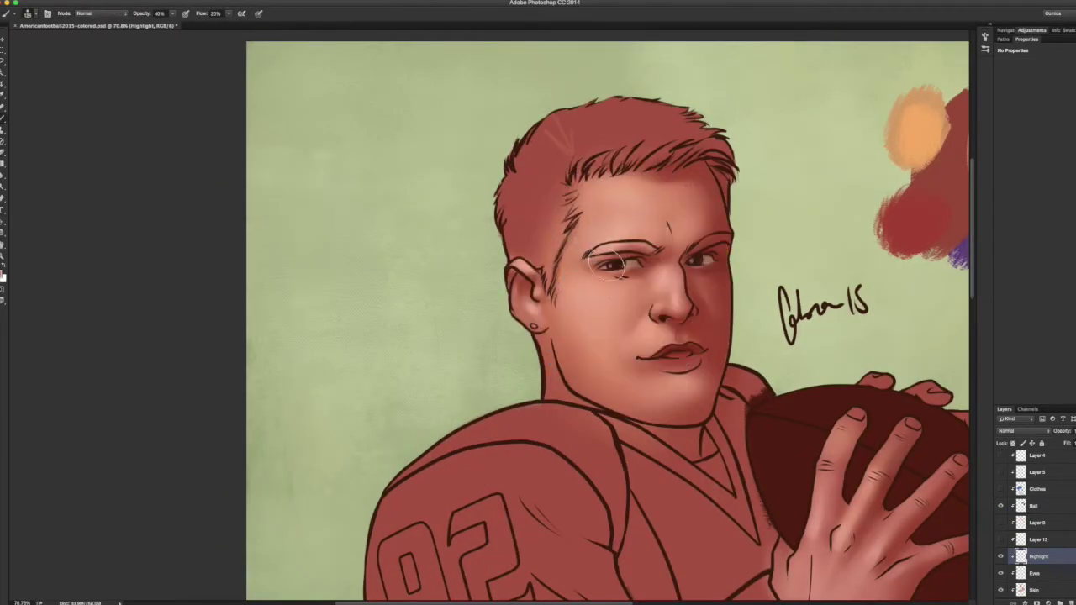
left_click_drag(655, 317, 559, 302)
Enlarge the soft brush and brighten the forehead highlight while judging values in a temporary grayscale proof view.
key("ctrl+y")
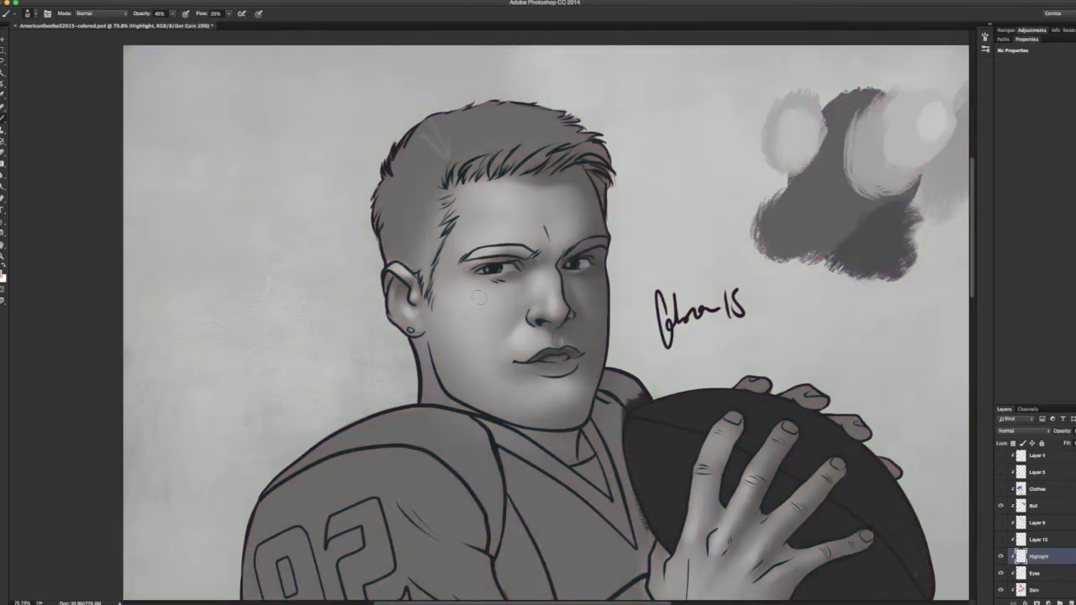
key("bracketright")
key("bracketright")
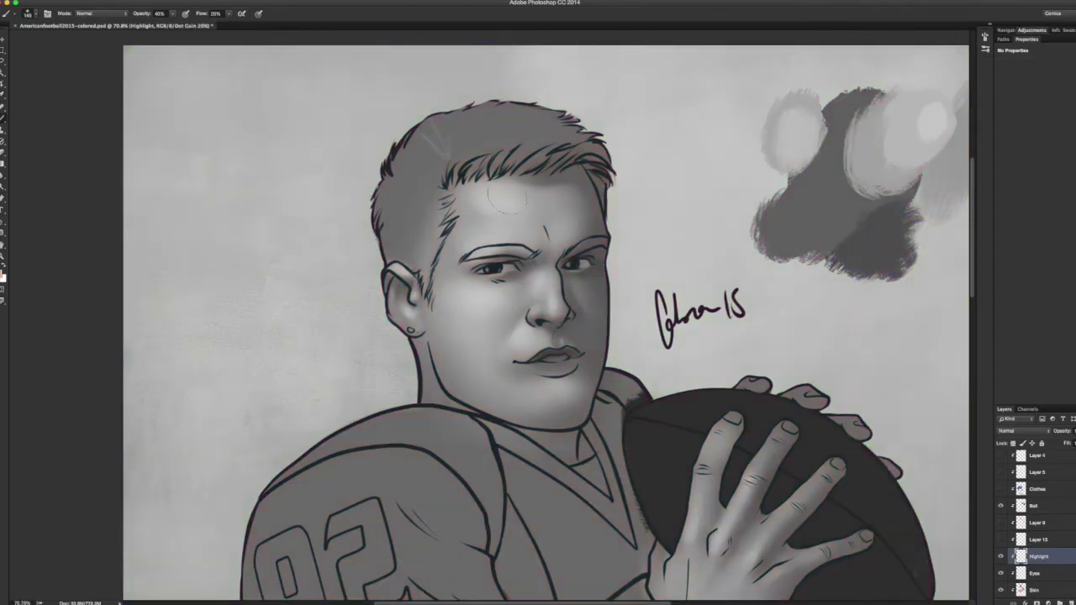
key("ctrl+y")
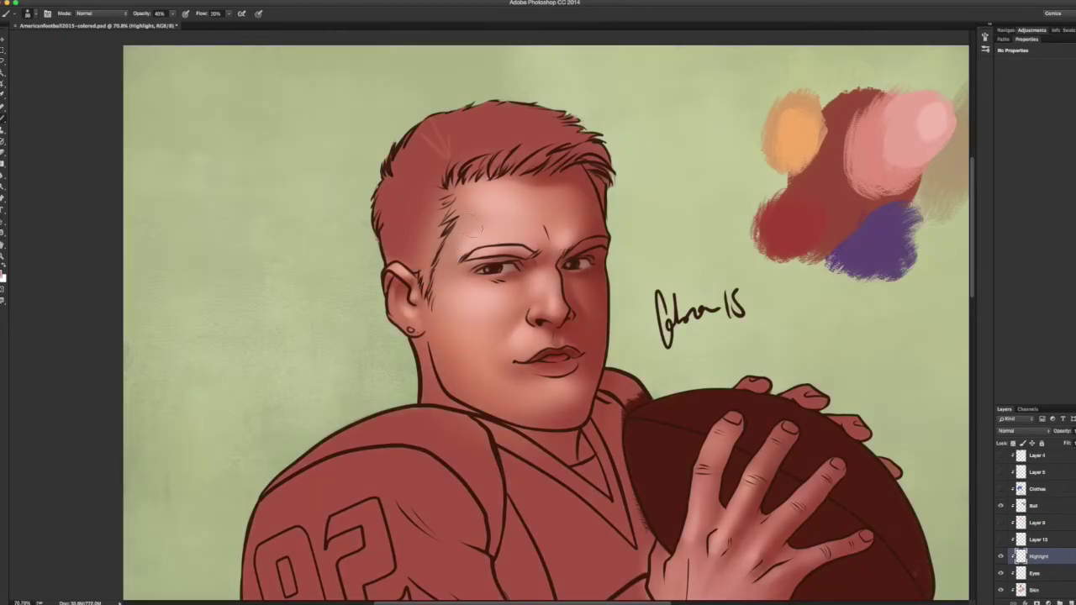
scroll(580, 180, "down", 1)
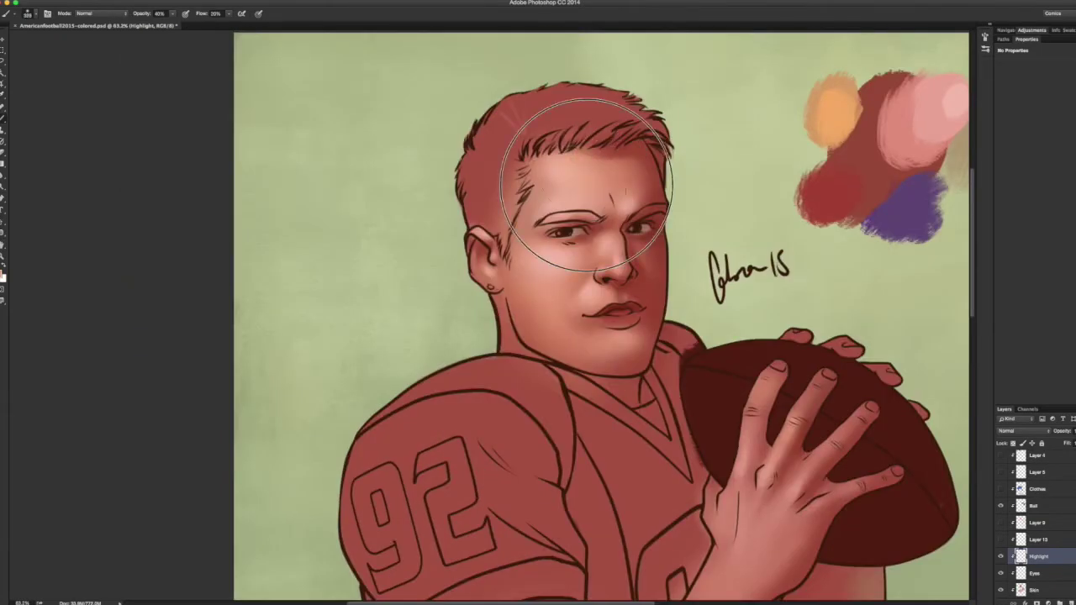
Refine the face highlights at 20% brush opacity with a smaller brush on the Highlight layer.
scroll(504, 180, "right", 2)
key("2")
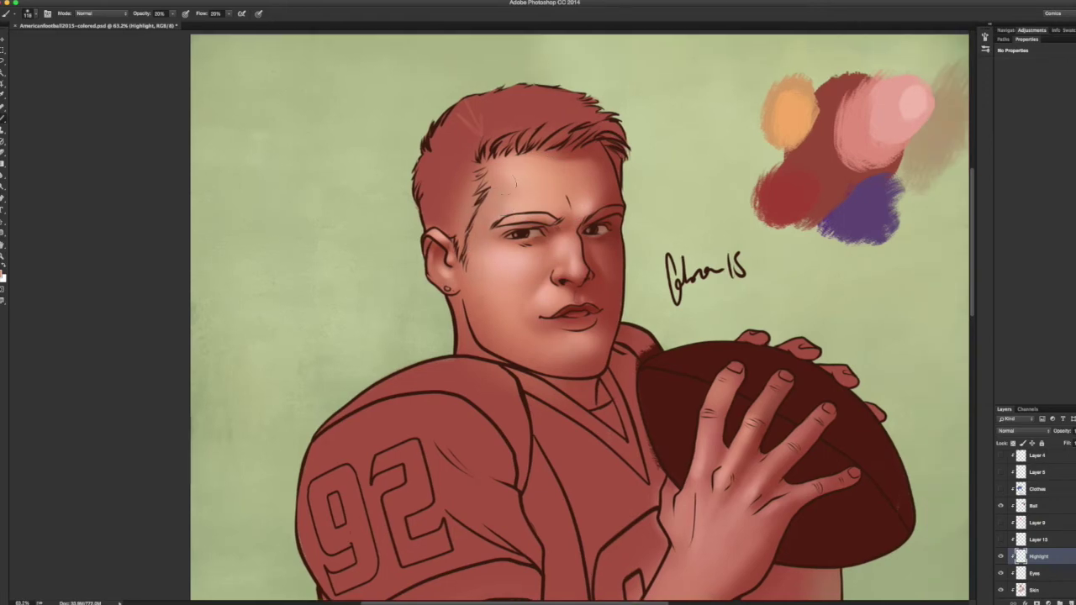
scroll(480, 263, "right", 1)
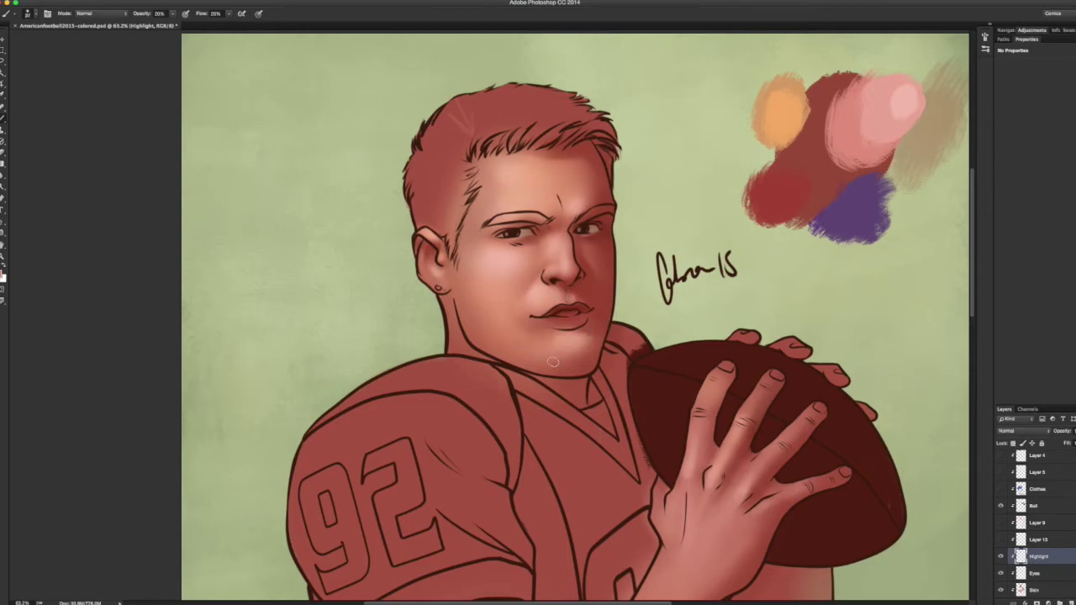
scroll(538, 277, "down", 3)
scroll(538, 278, "up", 4)
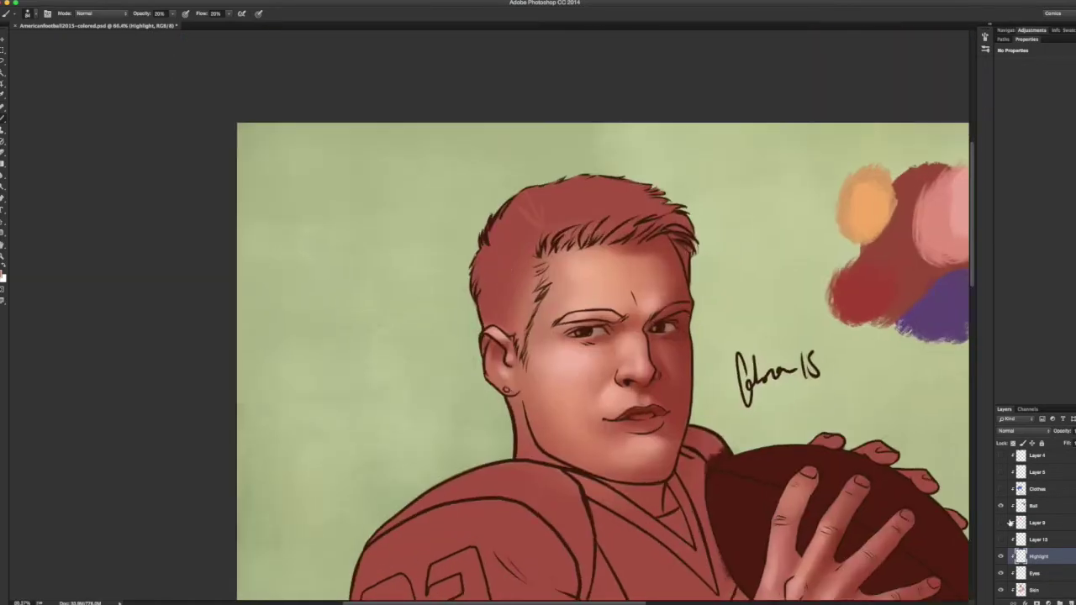
Show the dark hair on Layer 4 and airbrush lighter brown highlights over the crown on Layer 14 above it.
scroll(1003, 528, "up", 3)
left_click(1021, 522)
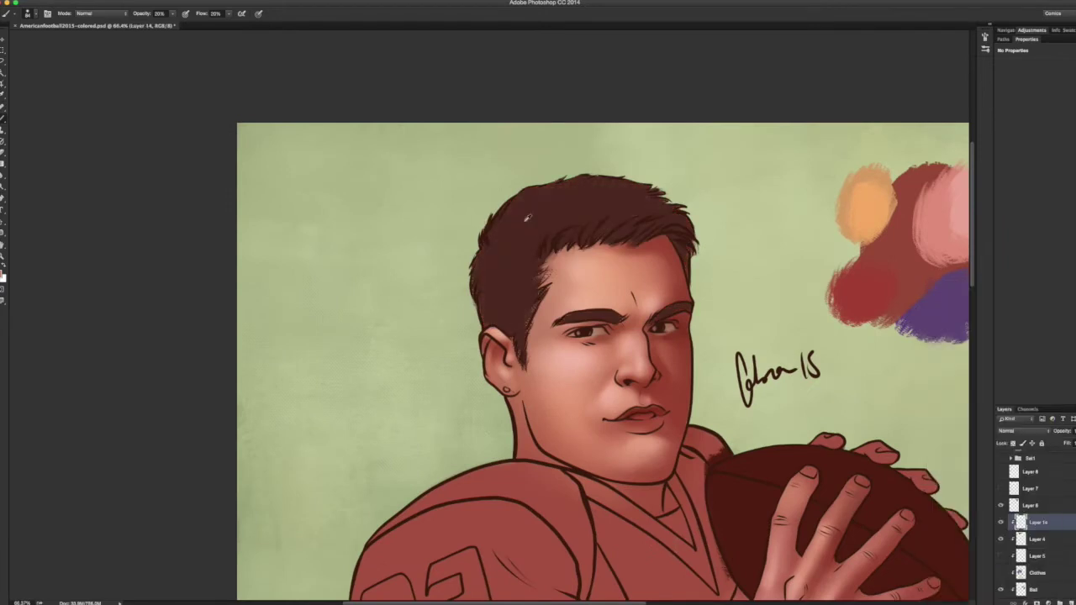
mouse_move(578, 216)
left_mouse_down()
mouse_move(537, 224)
mouse_move(639, 204)
mouse_move(565, 227)
mouse_move(515, 226)
left_mouse_up()
left_click(505, 267, "alt")
left_click(508, 253, "ctrl+alt+super")
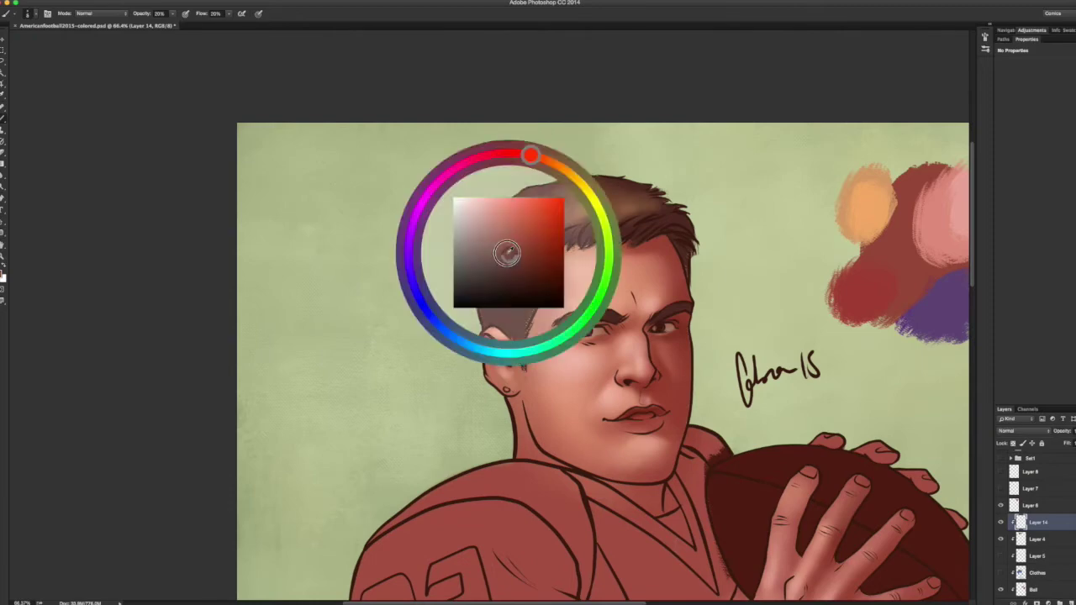
left_click_drag(529, 236, 661, 188)
left_click_drag(589, 197, 538, 237)
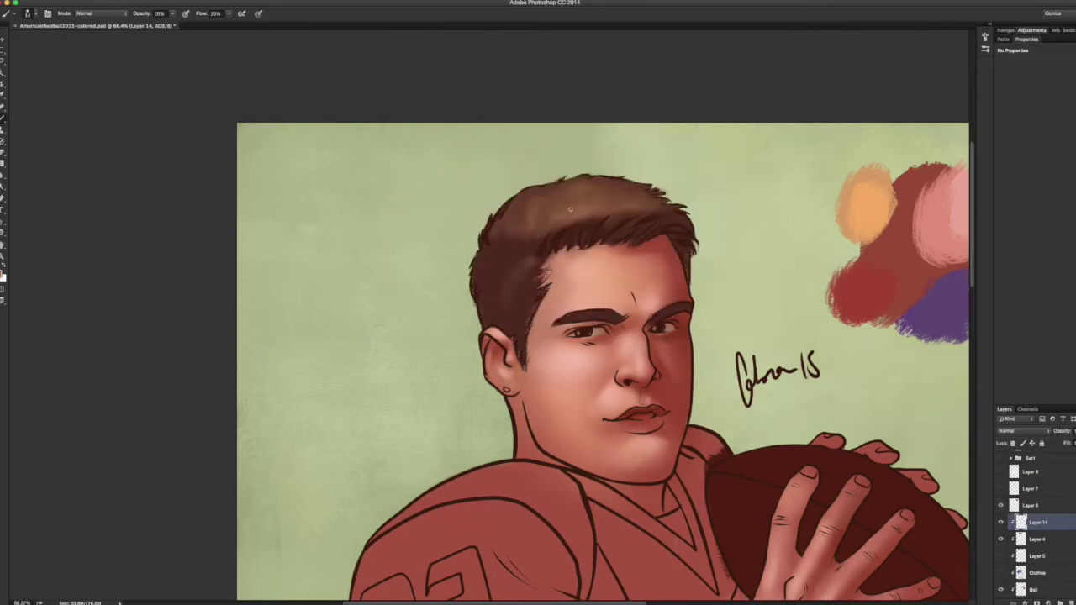
Enlarge the soft brush and blend the light brown highlight across the crown and side of the hair.
key("bracketright")
key("bracketright")
key("bracketright")
key("bracketright")
key("bracketright")
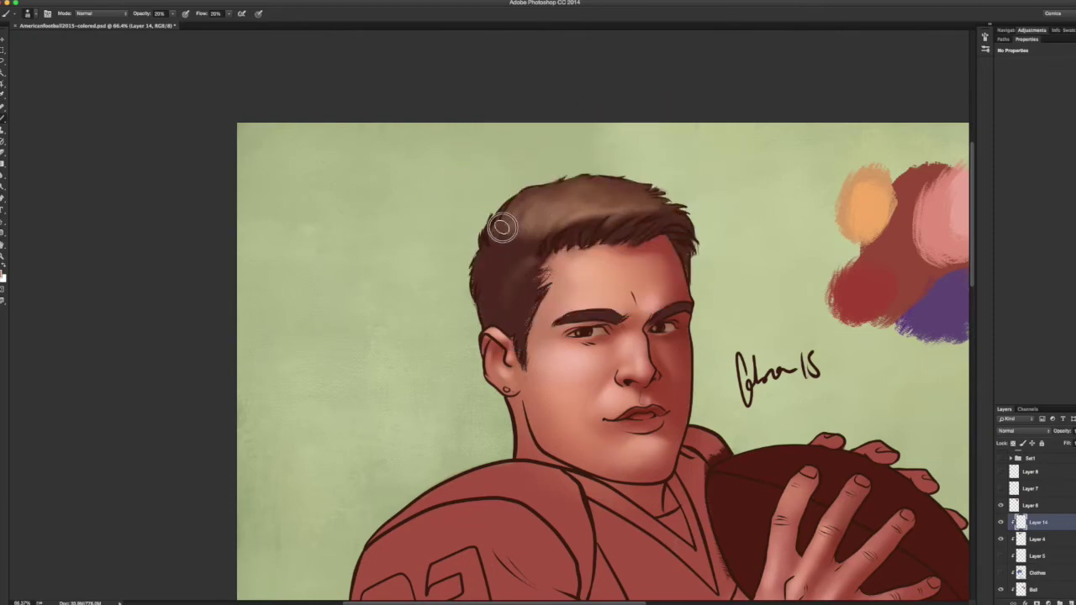
scroll(532, 296, "down", 3)
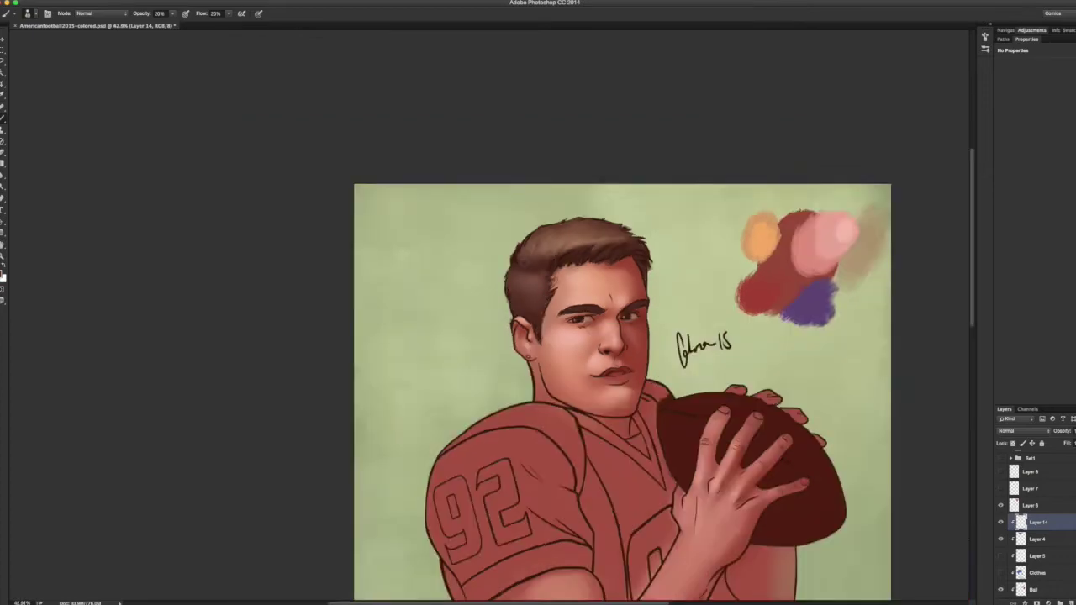
scroll(532, 295, "up", 1)
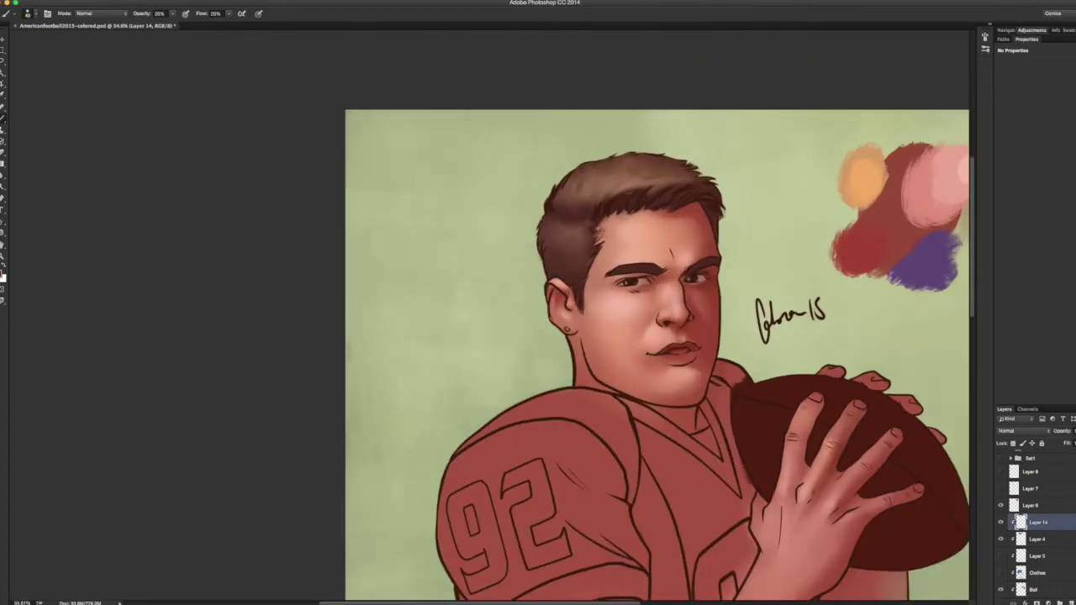
Add contrasting strokes to the hair, raise brush opacity to 100% and compare values in a temporary grayscale proof view.
left_click(574, 219, "ctrl+alt+super")
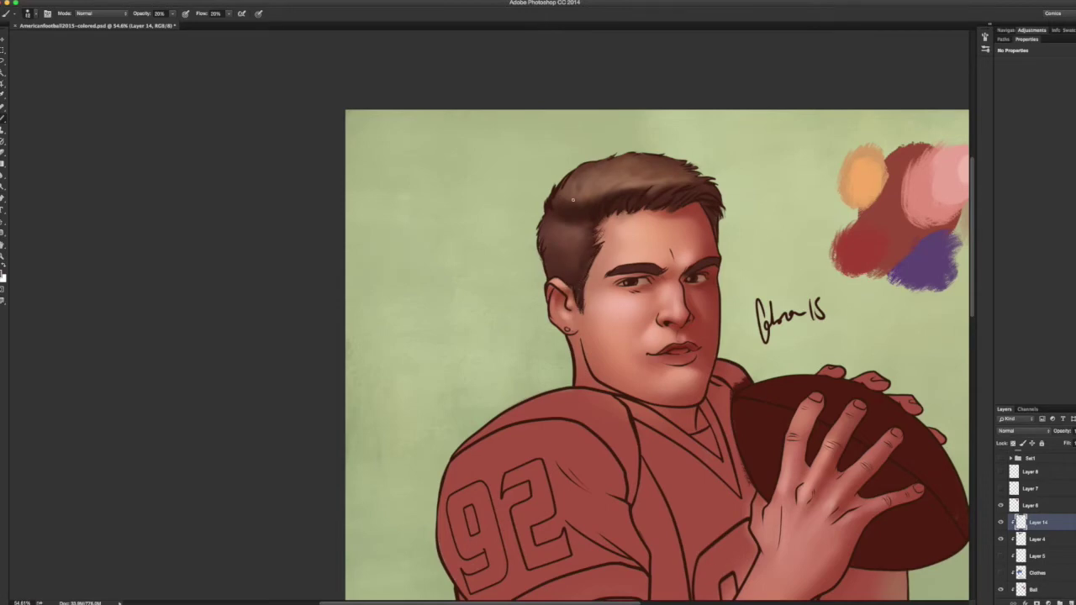
right_click(589, 188)
key("Escape")
key("0")
key("super+y")
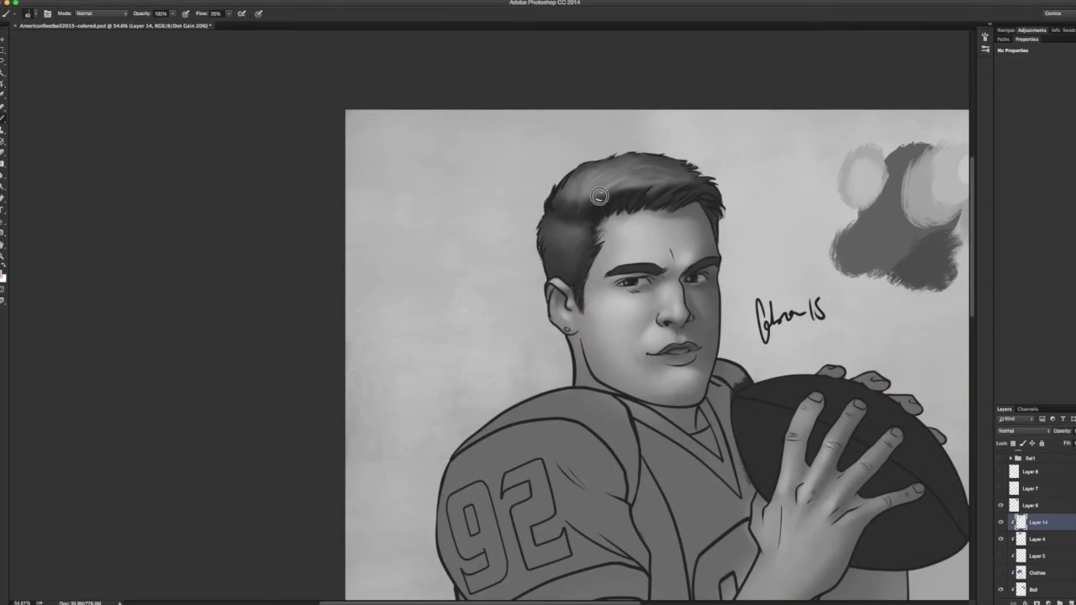
key("super+y")
scroll(583, 295, "down", 3)
scroll(583, 295, "up", 5)
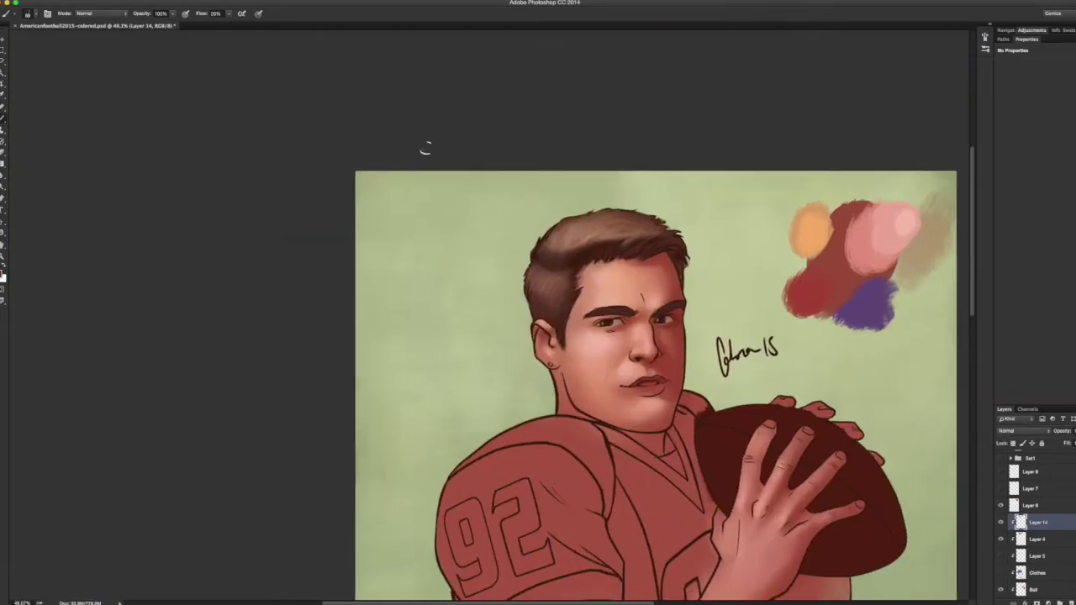
Soften the hair highlights with a larger brush at 40% opacity on Layer 14 and undo the last stroke.
right_click(593, 226)
key("Escape")
key("4")
mouse_move(648, 239)
left_mouse_down()
mouse_move(558, 243)
mouse_move(518, 269)
mouse_move(530, 278)
mouse_move(521, 284)
mouse_move(546, 236)
mouse_move(577, 217)
mouse_move(564, 228)
left_mouse_up()
key("ctrl+z")
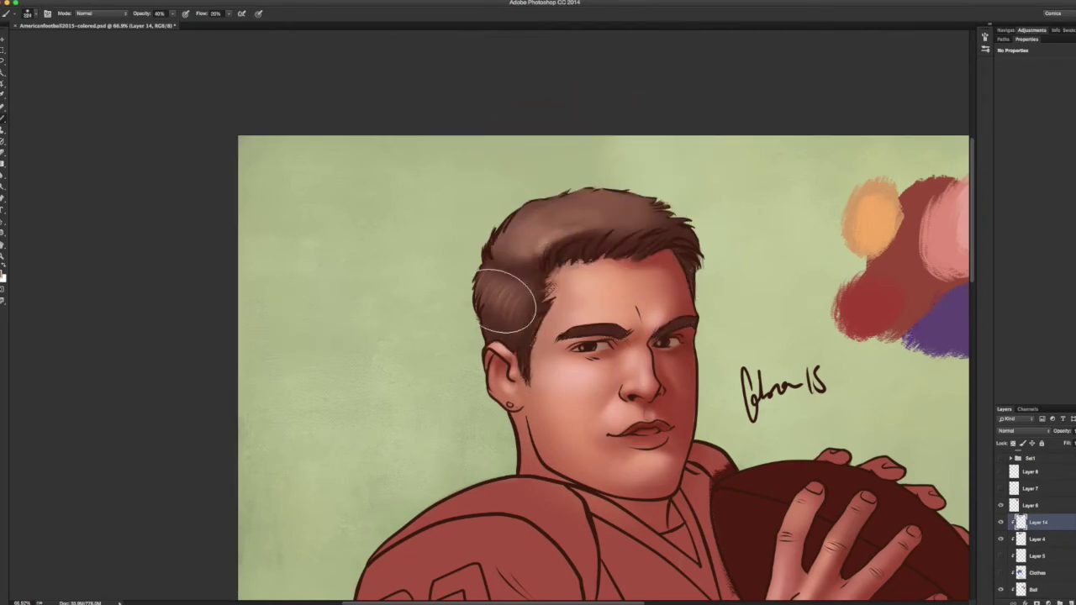
scroll(504, 256, "down", 3)
scroll(504, 256, "up", 1)
key("ctrl+u")
left_click_drag(831, 389, 826, 390)
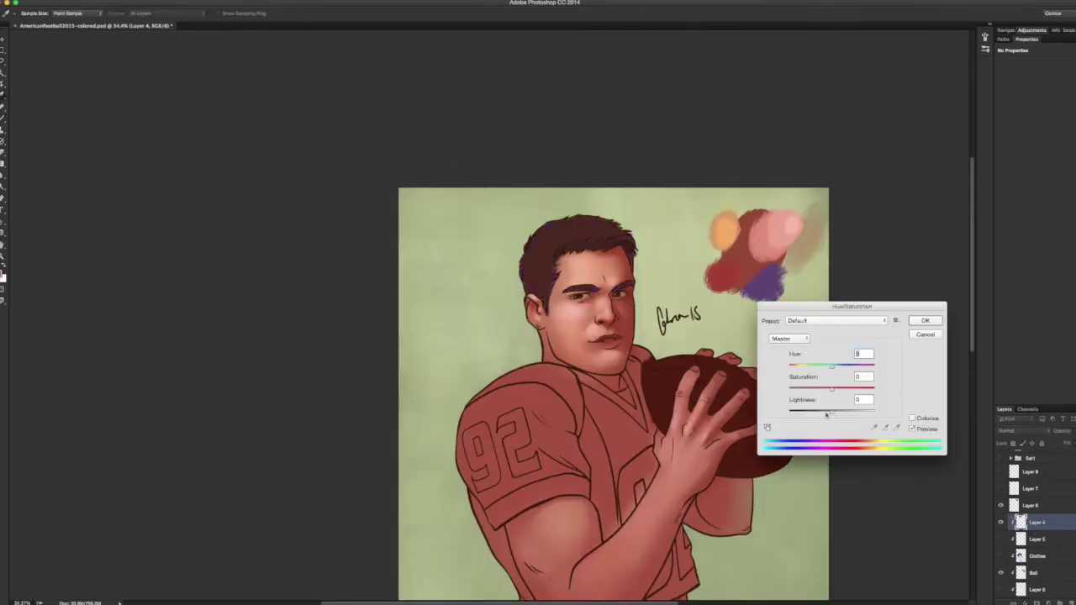
key("Escape")
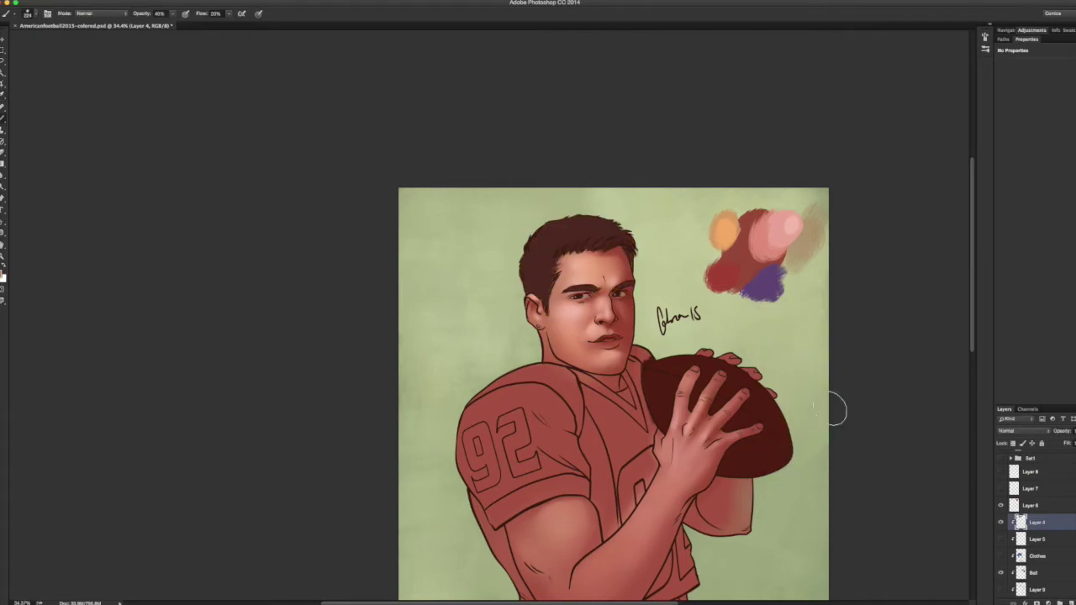
Airbrush a purple shadow along the underside of the raised forearm at 20% brush opacity on the Shadow layer.
scroll(557, 353, "up", 2)
left_click(669, 331, "super")
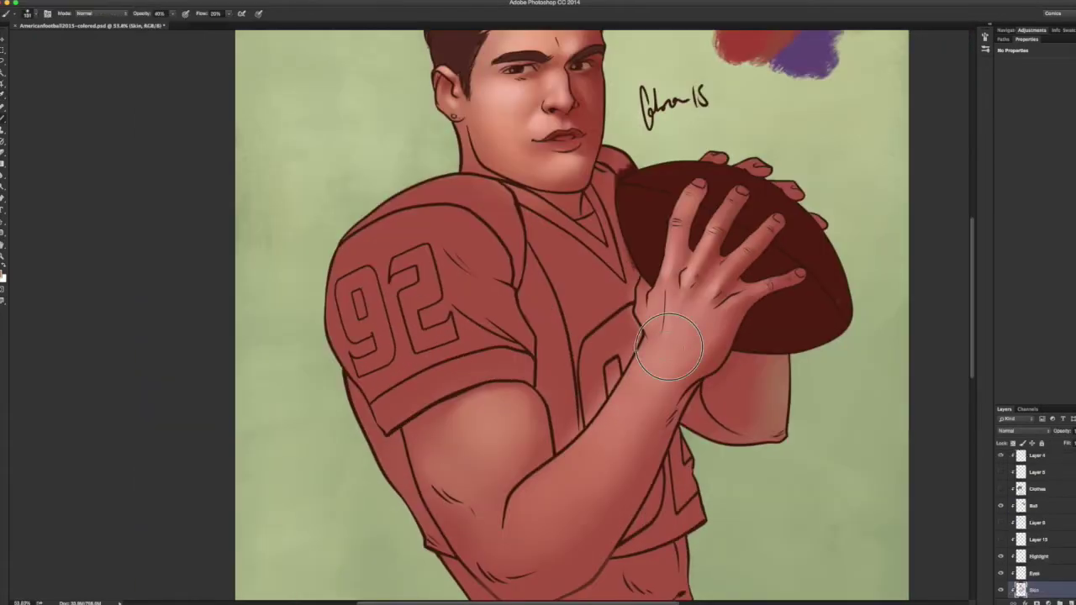
scroll(1038, 546, "down", 2)
left_click(1038, 522)
right_click(678, 437, "ctrl+alt+super")
left_click_drag(653, 452, 632, 503)
left_click_drag(660, 465, 681, 383)
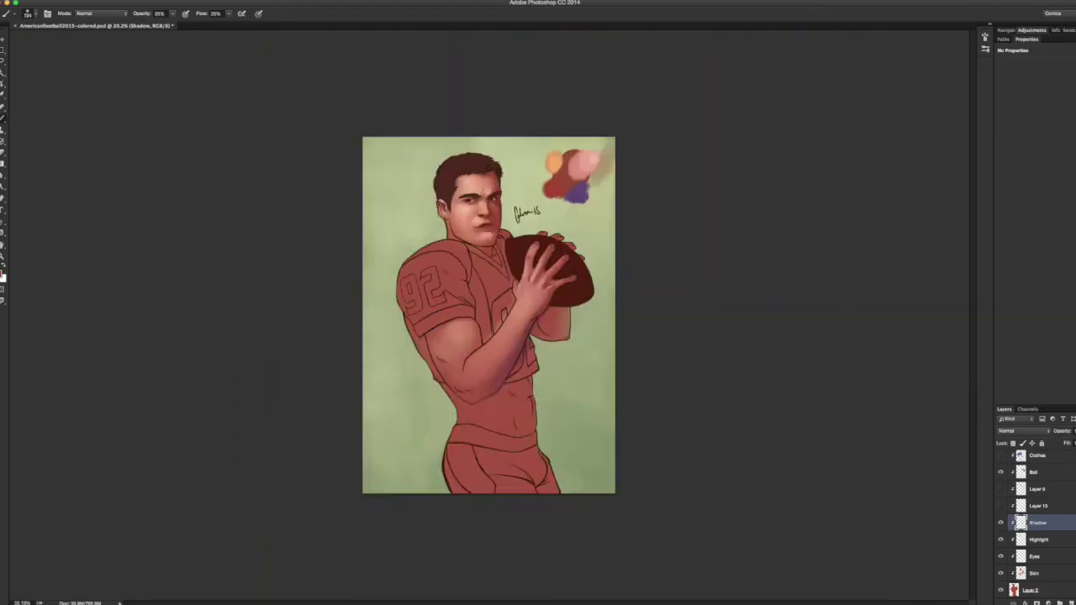
Rework the purple arm shadow and clear the excess with the Eraser on the Shadow layer.
scroll(650, 469, "down", 5)
scroll(497, 407, "up", 3)
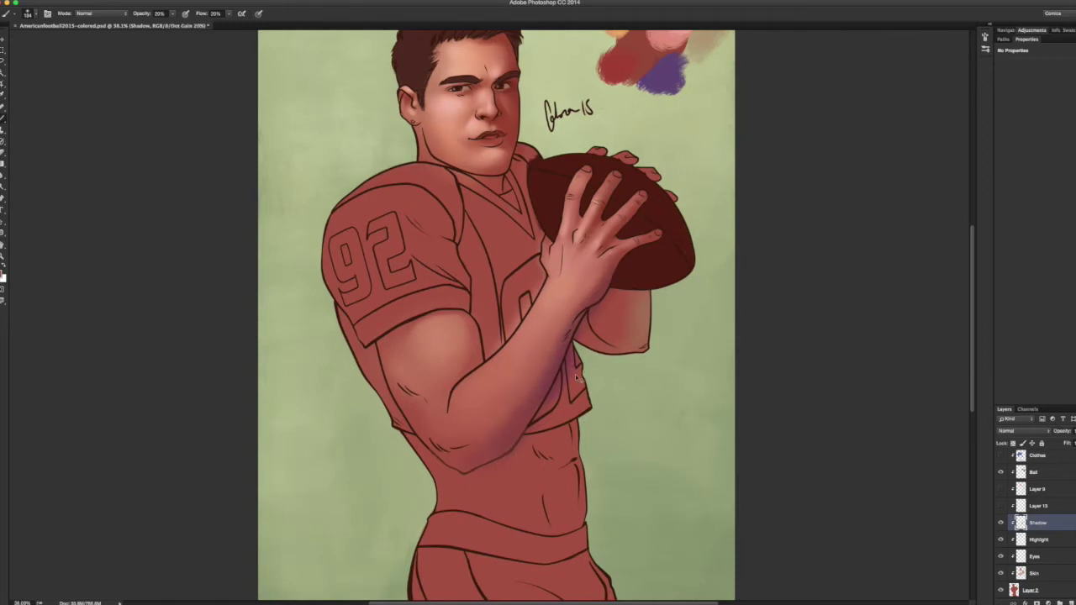
scroll(570, 348, "up", 3)
mouse_move(585, 355)
left_mouse_down()
mouse_move(595, 384)
mouse_move(667, 364)
left_mouse_up()
key("e")
right_click(587, 436)
key("Return")
key("b")
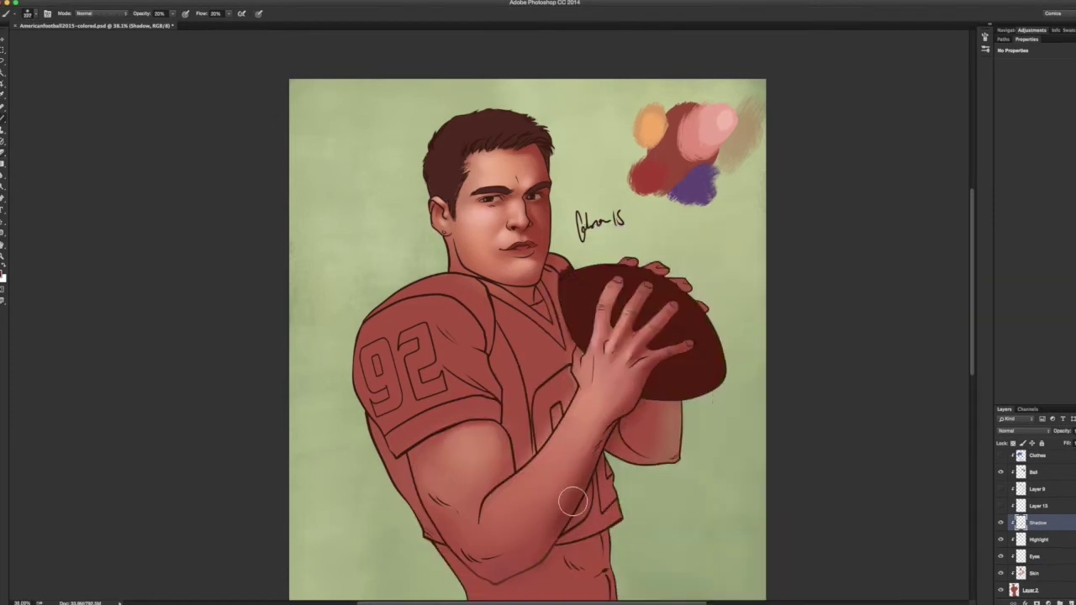
Airbrush dark red shadows along the forearm, wrist and elbow at 20% brush opacity and merge the Shadow layer down.
left_click_drag(533, 547, 639, 410)
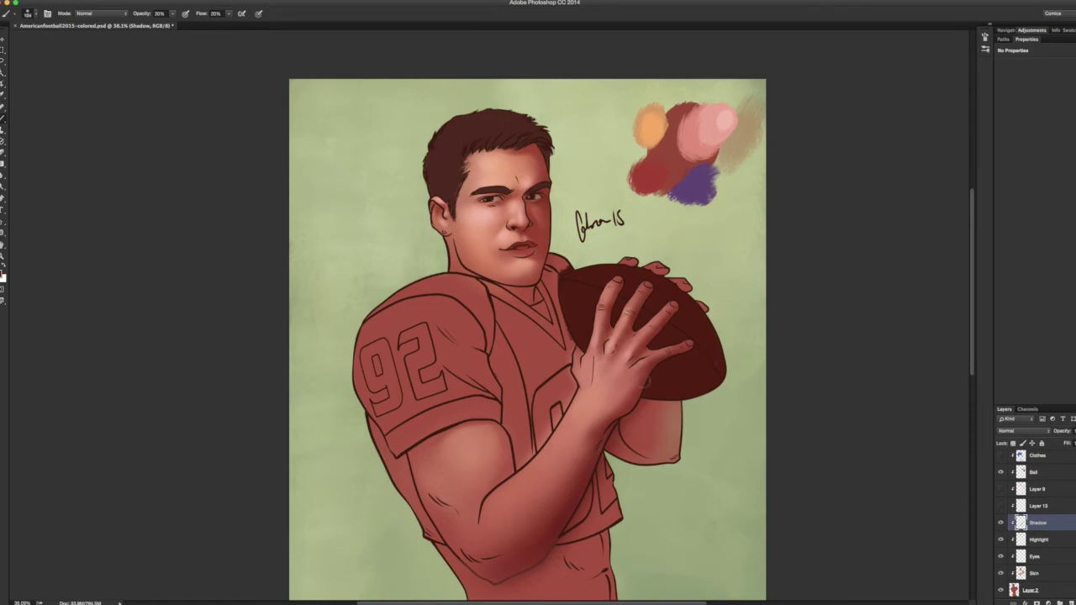
left_click_drag(511, 559, 432, 510)
scroll(505, 471, "down", 3)
mouse_move(583, 427)
left_mouse_down()
mouse_move(600, 463)
mouse_move(540, 465)
mouse_move(560, 492)
mouse_move(569, 413)
mouse_move(552, 521)
mouse_move(479, 358)
left_mouse_up()
key("ctrl+e")
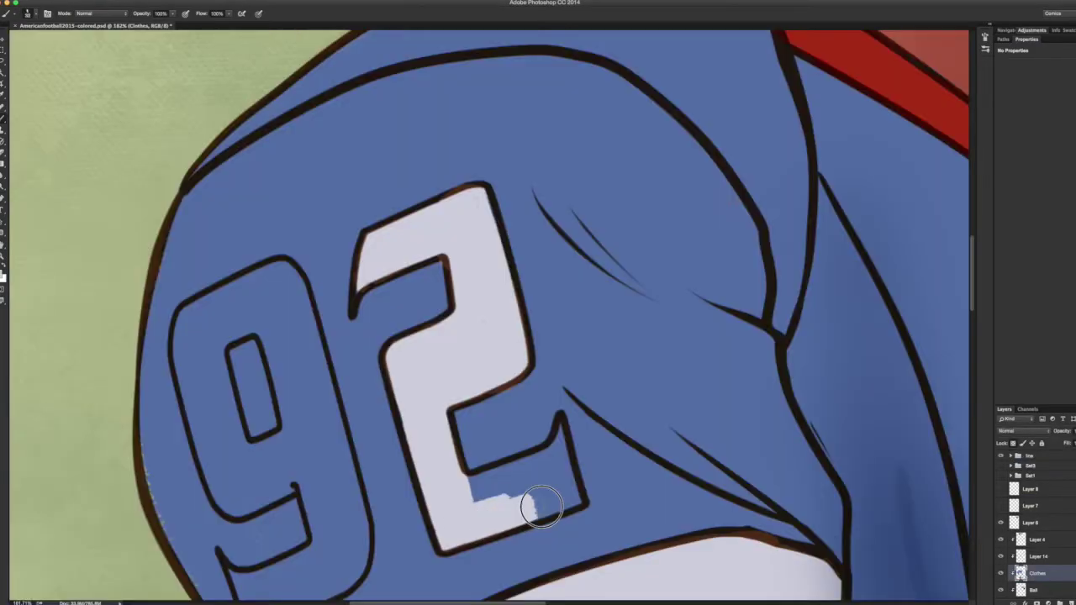
Fill the sleeve number 92 with pale white at 100% brush opacity on the Clothes layer.
left_click_drag(533, 505, 564, 488)
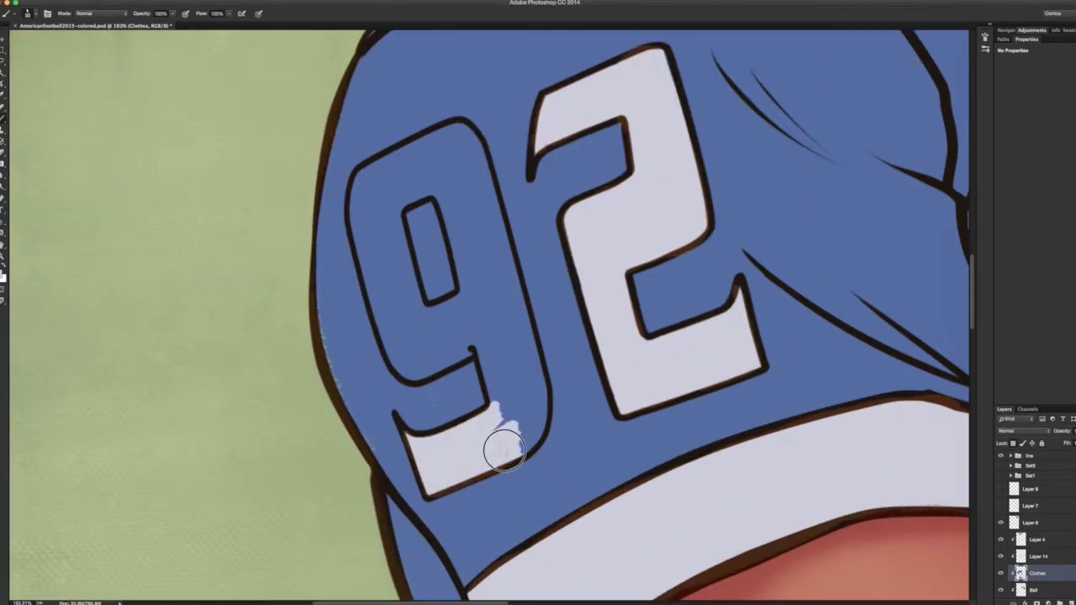
mouse_move(503, 451)
left_mouse_down()
mouse_move(468, 311)
mouse_move(398, 273)
mouse_move(426, 368)
mouse_move(364, 254)
mouse_move(399, 232)
mouse_move(380, 177)
left_mouse_up()
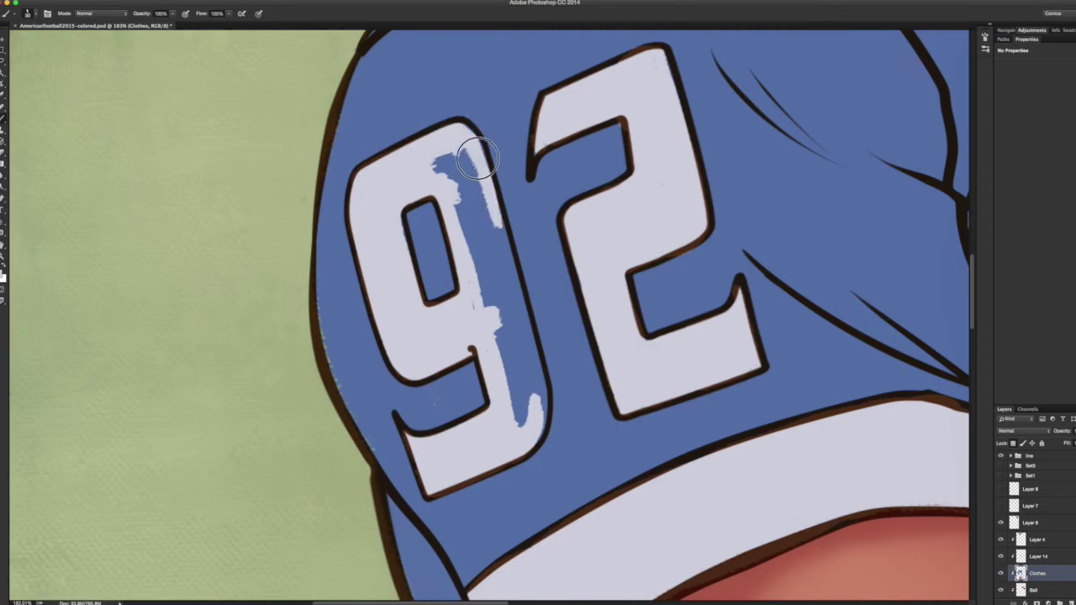
left_click_drag(471, 253, 533, 427)
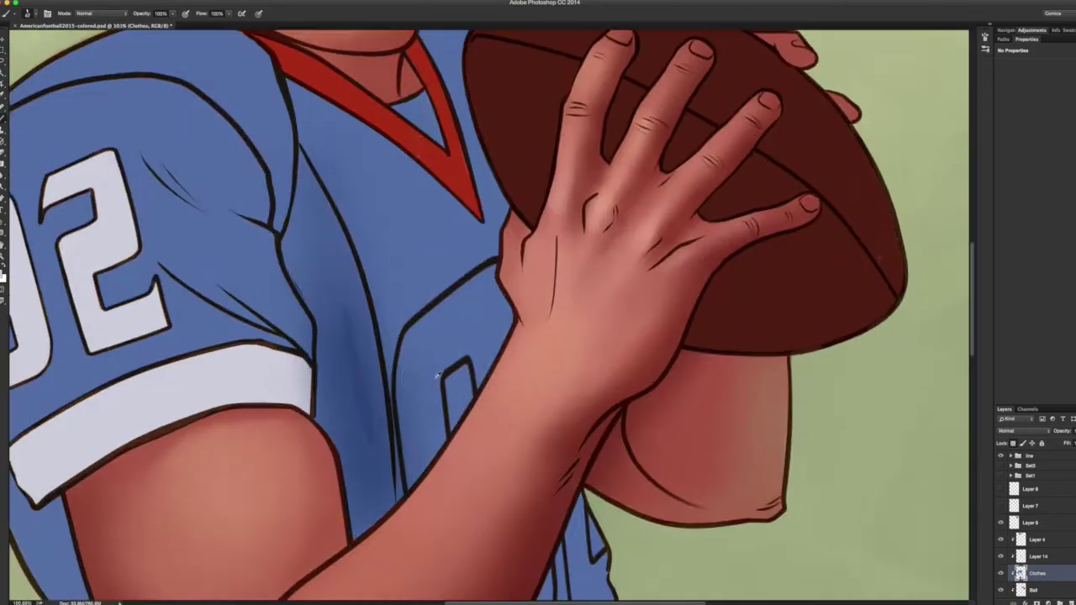
Paint the chest number in the same pale white on the Clothes layer.
mouse_move(420, 470)
left_mouse_down()
mouse_move(403, 367)
mouse_move(436, 382)
mouse_move(424, 327)
mouse_move(482, 376)
mouse_move(496, 336)
left_mouse_up()
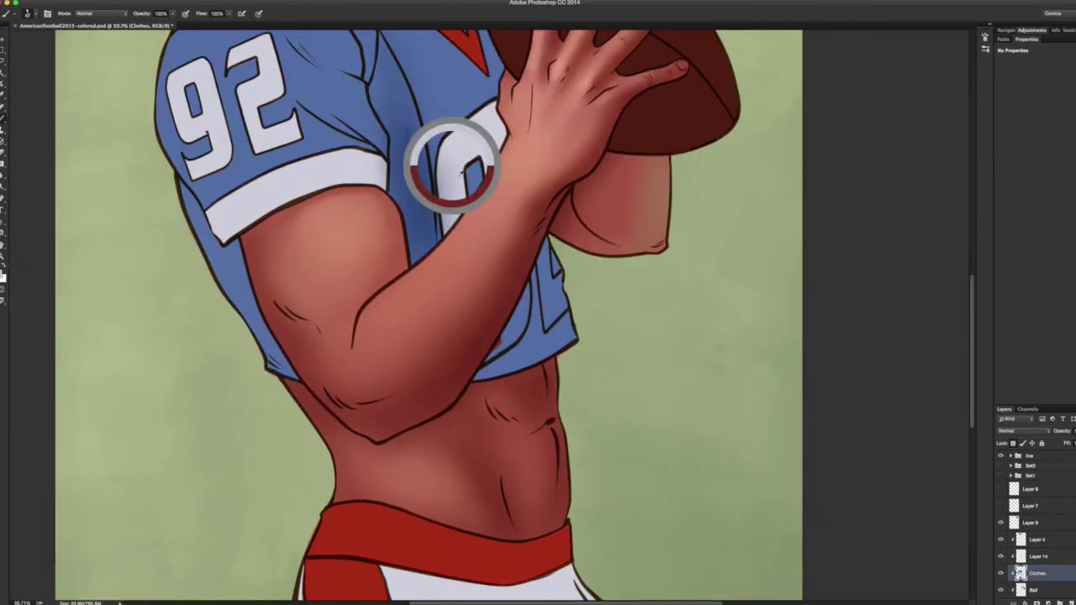
mouse_move(514, 304)
left_mouse_down()
mouse_move(516, 336)
mouse_move(569, 300)
mouse_move(560, 202)
left_mouse_up()
scroll(565, 290, "up", 3)
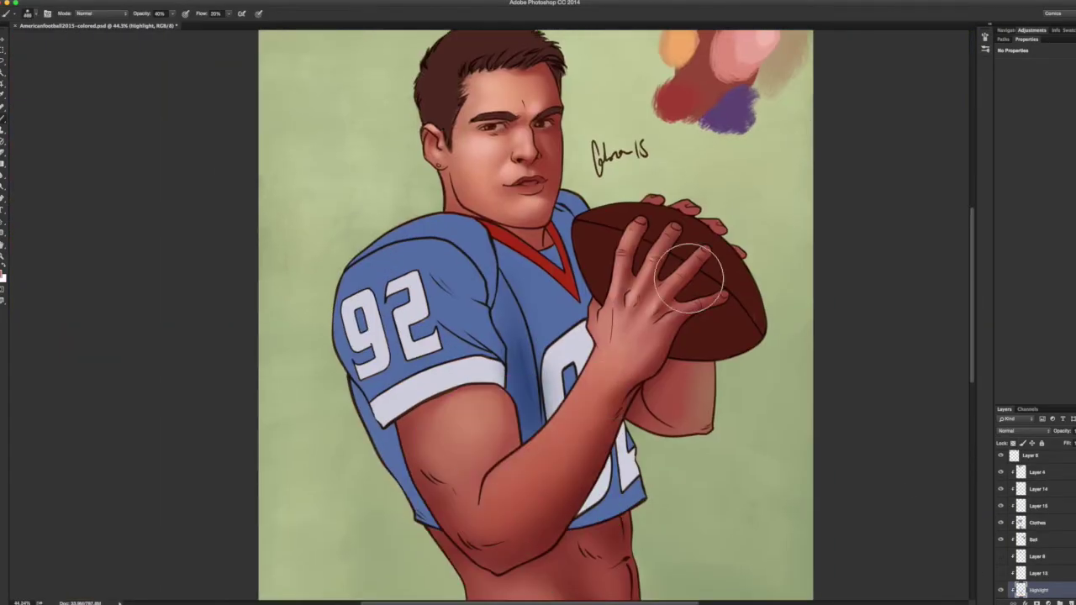
Airbrush forearm highlights at 40% brush opacity on the Highlight layer and a purple abdomen shadow on a Shadow layer.
scroll(689, 278, "down", 3)
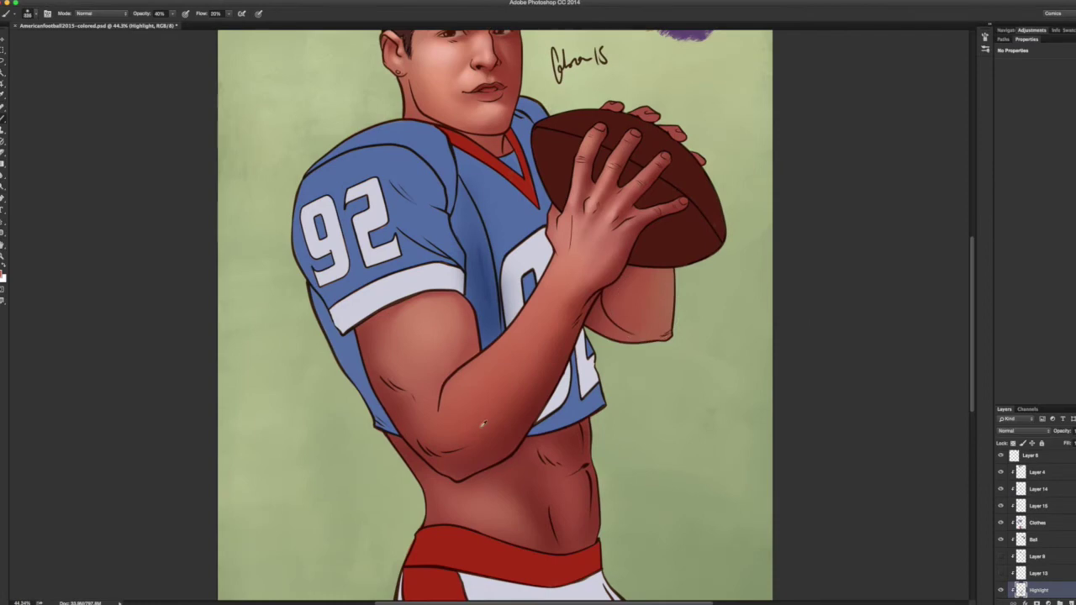
mouse_move(485, 415)
left_mouse_down()
mouse_move(480, 451)
mouse_move(384, 389)
left_mouse_up()
mouse_move(494, 485)
left_mouse_down()
mouse_move(540, 487)
mouse_move(528, 459)
mouse_move(530, 508)
left_mouse_up()
key("e")
scroll(559, 516, "down", 5)
scroll(549, 473, "up", 3)
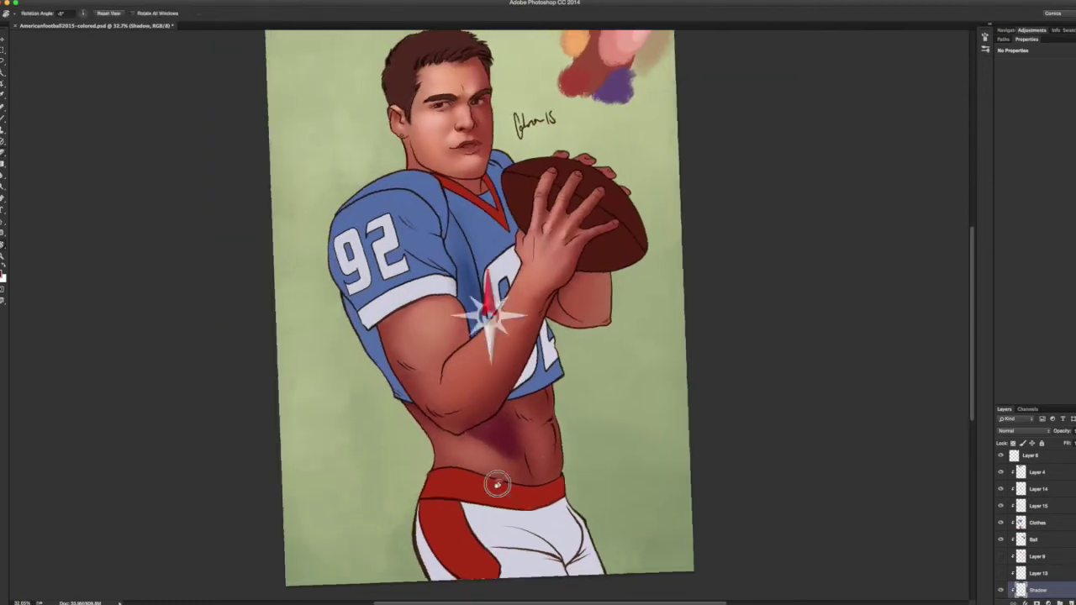
Extend the abdomen shadow beneath the forearm and shift its hue towards bluish purple with Hue/Saturation.
key("b")
mouse_move(472, 446)
left_mouse_down()
mouse_move(442, 434)
mouse_move(467, 438)
left_mouse_up()
key("bracketleft")
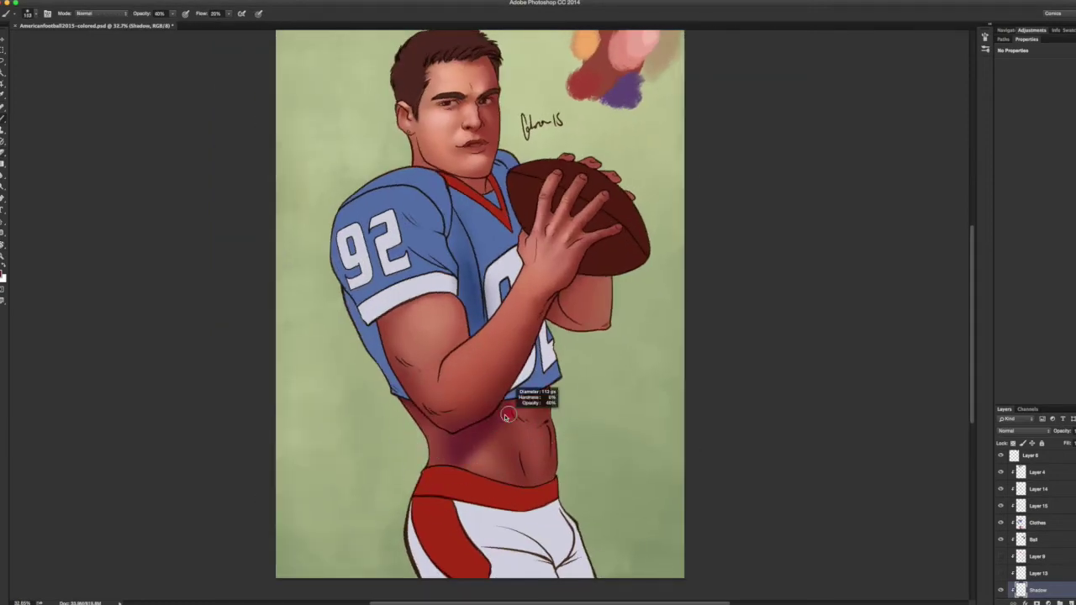
key("ctrl+u")
left_click_drag(831, 365, 811, 370)
key("Return")
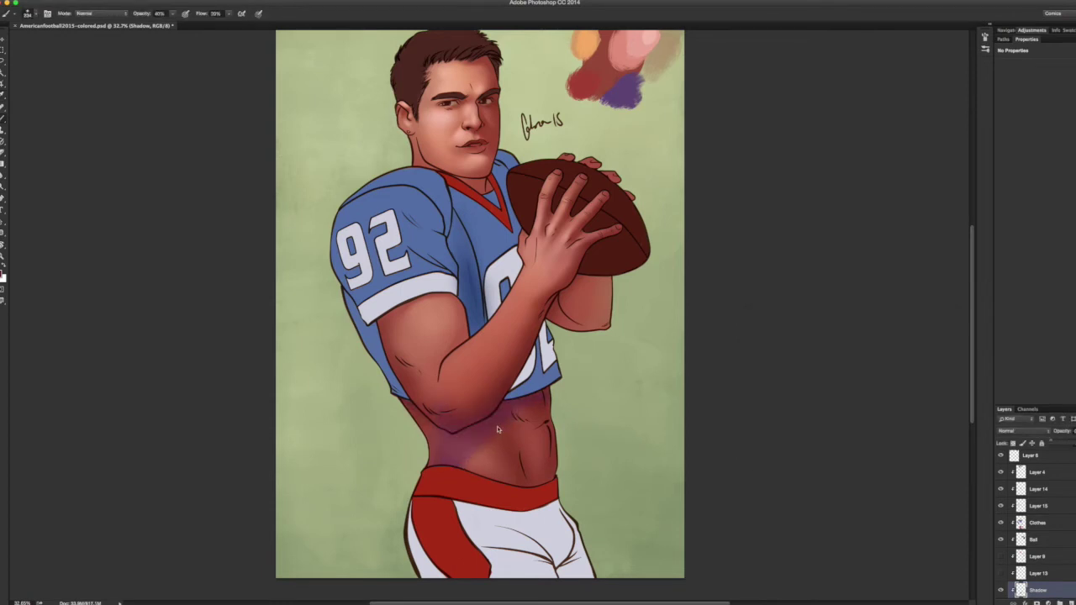
Deepen the purple shadow under the forearm and across the waist and abdomen at 40% brush opacity.
left_click_drag(478, 431, 514, 399)
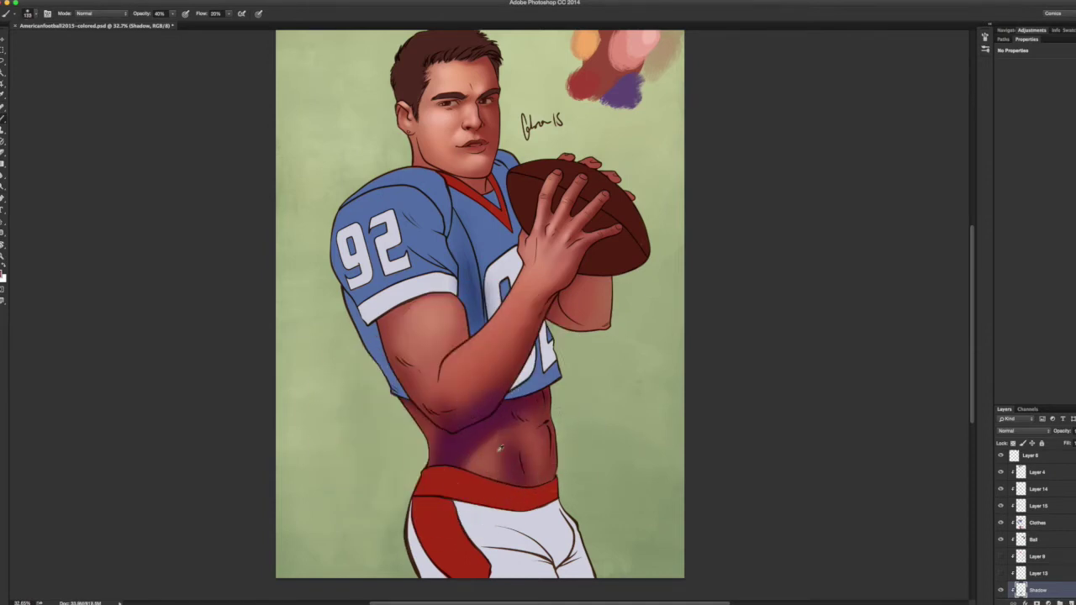
key("bracketright")
key("bracketright")
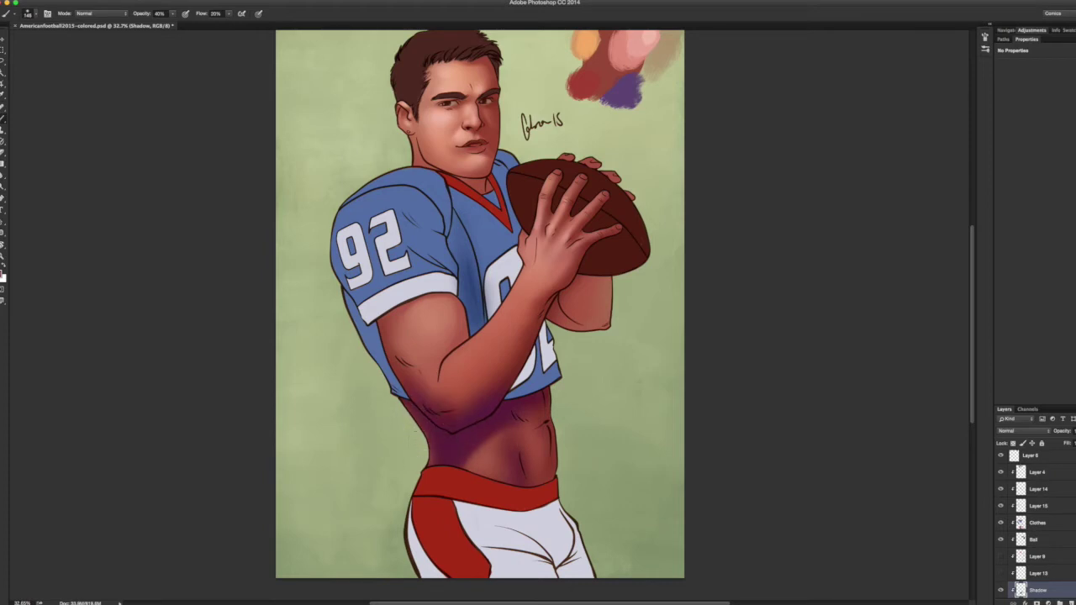
mouse_move(427, 455)
left_mouse_down()
mouse_move(550, 425)
mouse_move(535, 440)
left_mouse_up()
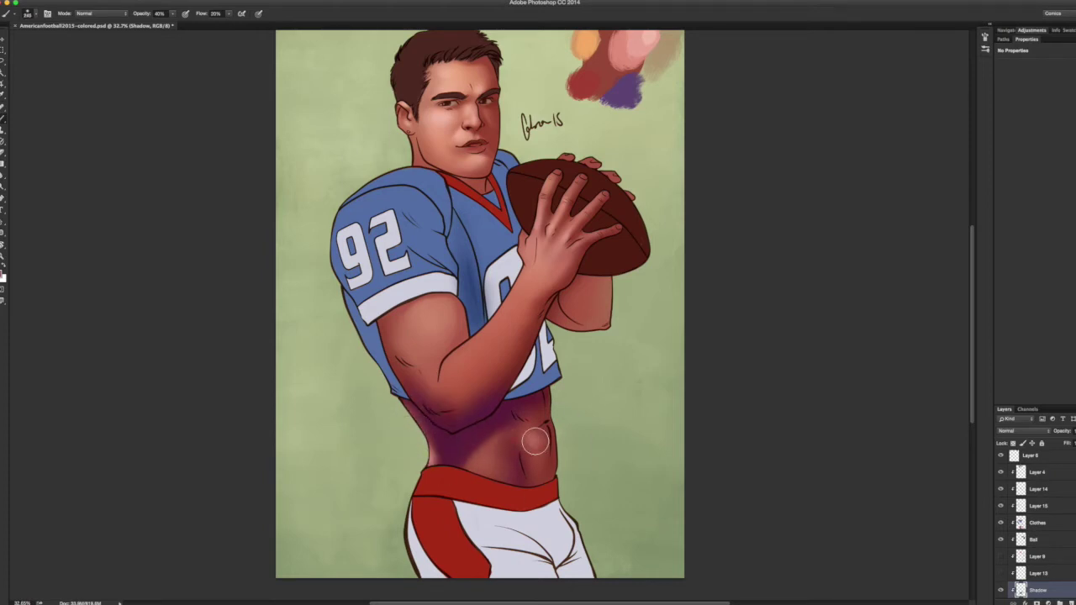
Check the painting's values in a greyscale proof and touch up the elbow shadow on the Shadow layer.
scroll(499, 358, "down", 2)
left_click(428, 416, "ctrl+alt+super")
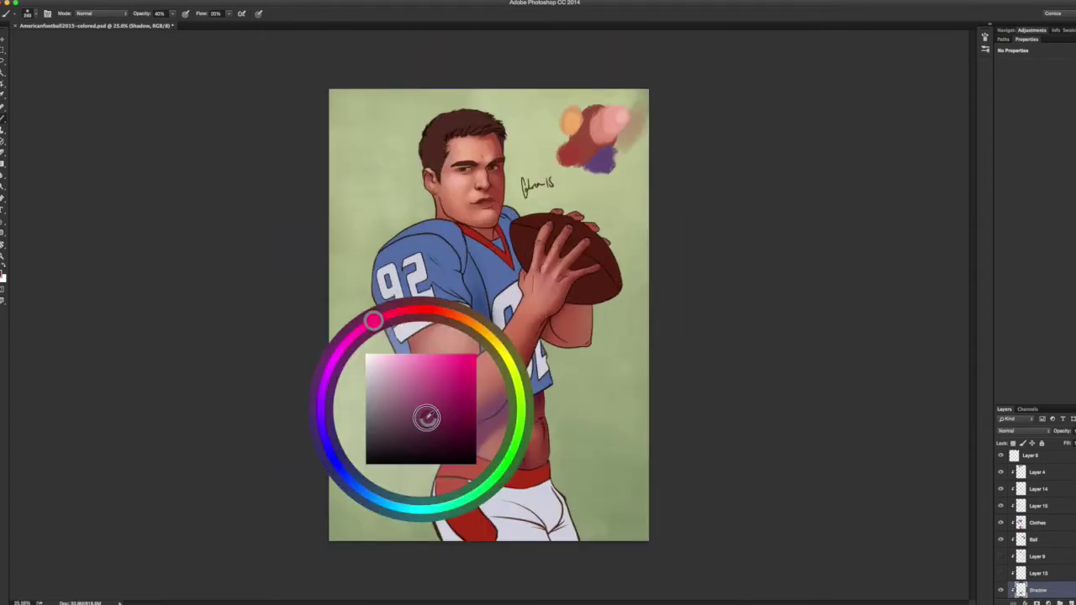
key("super+y")
left_click(446, 431, "ctrl+alt+super")
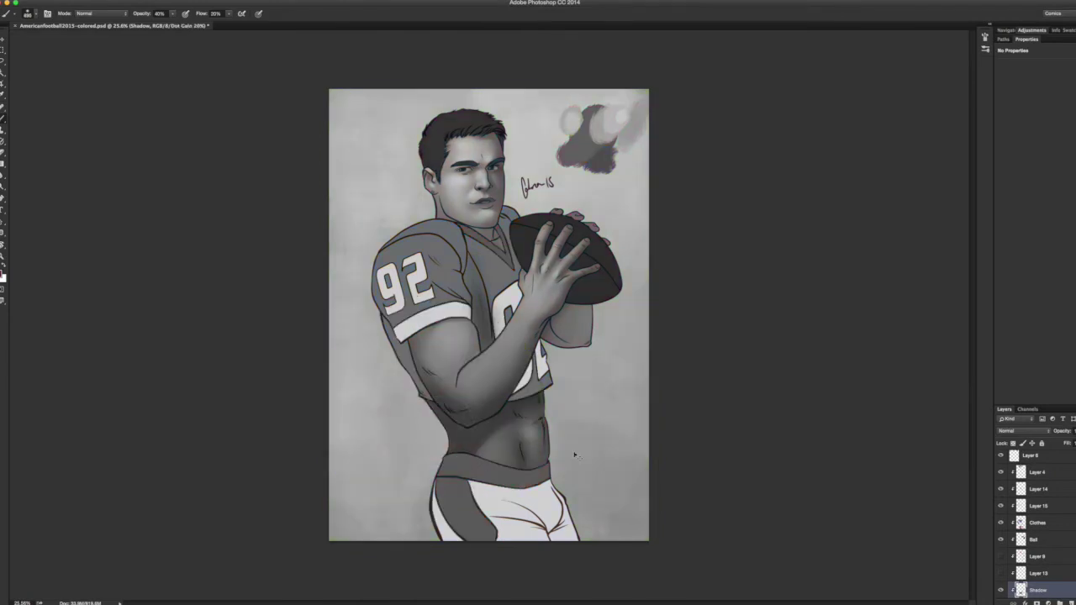
key("super+y")
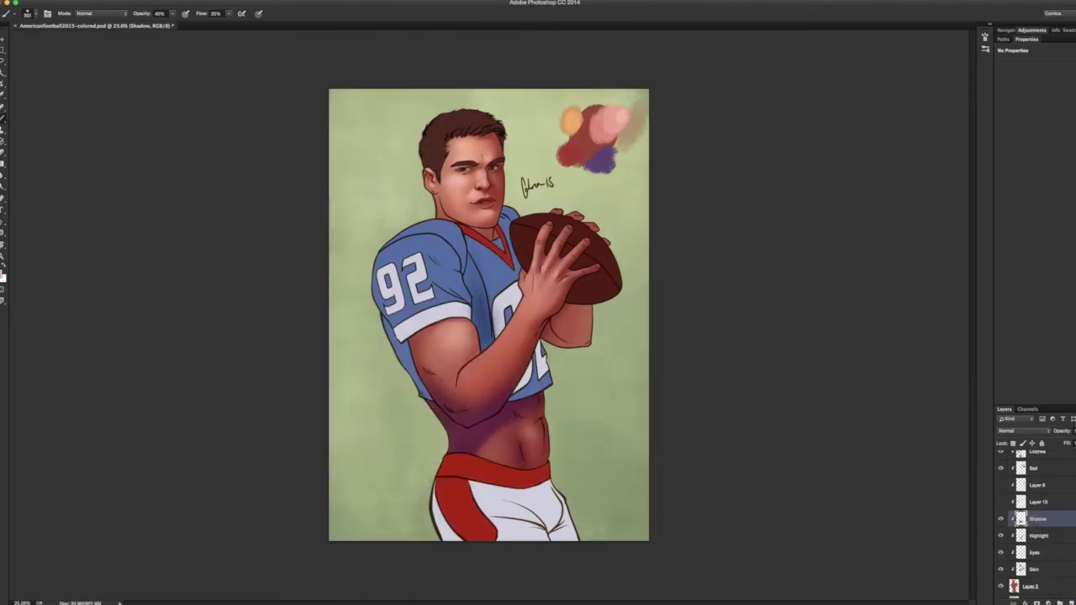
key("e")
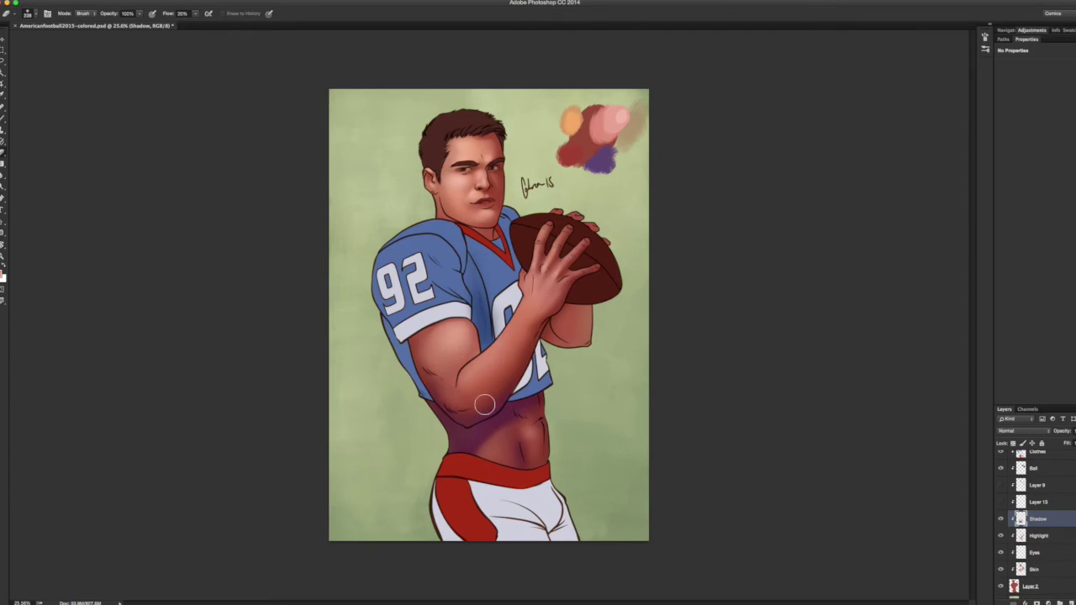
key("b")
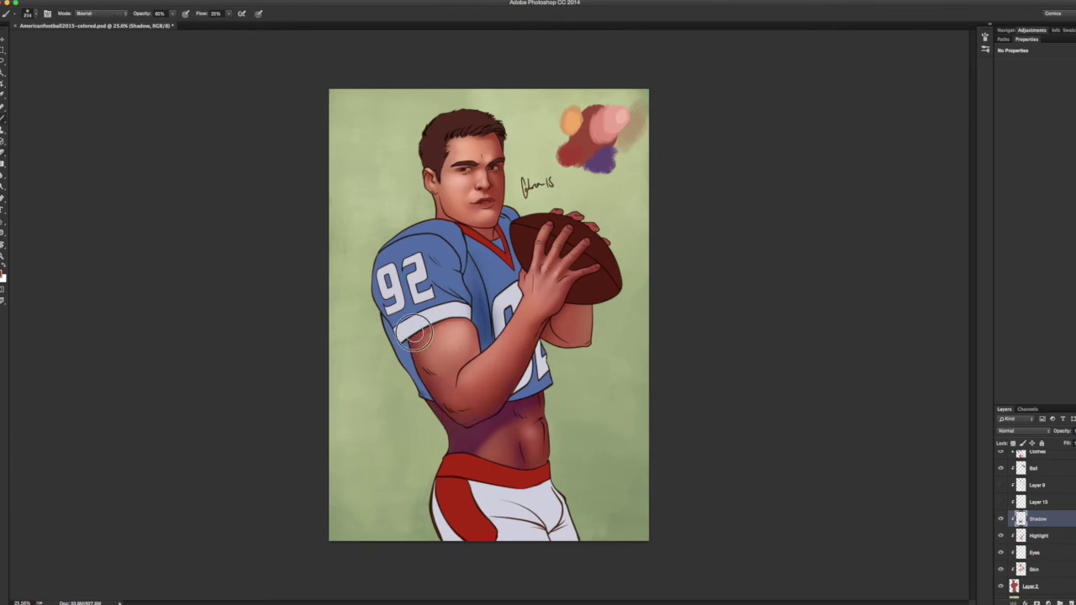
key("super+u")
left_click_drag(820, 367, 838, 367)
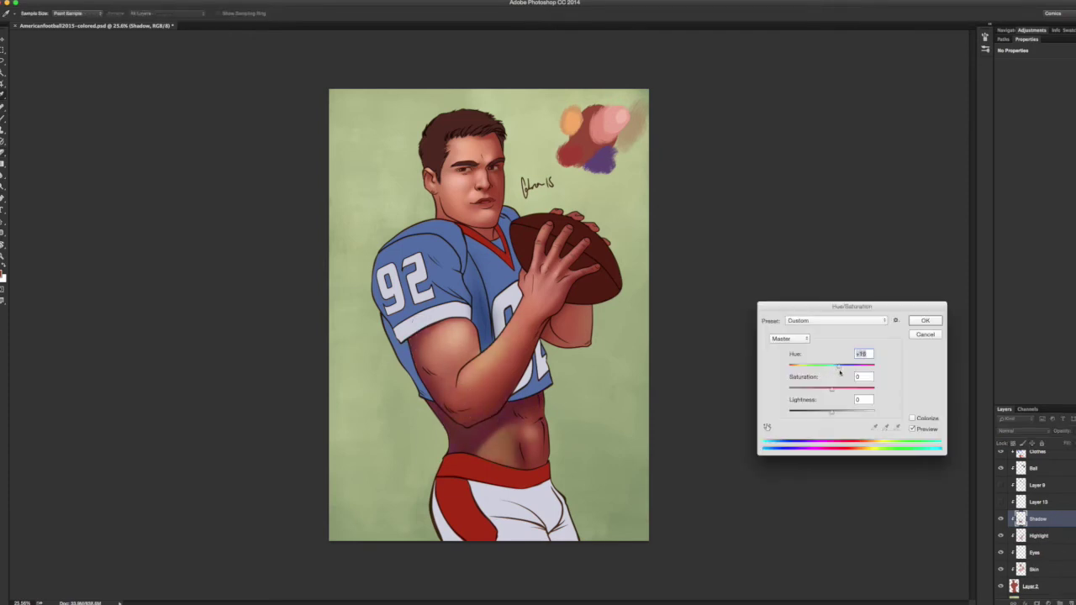
key("Escape")
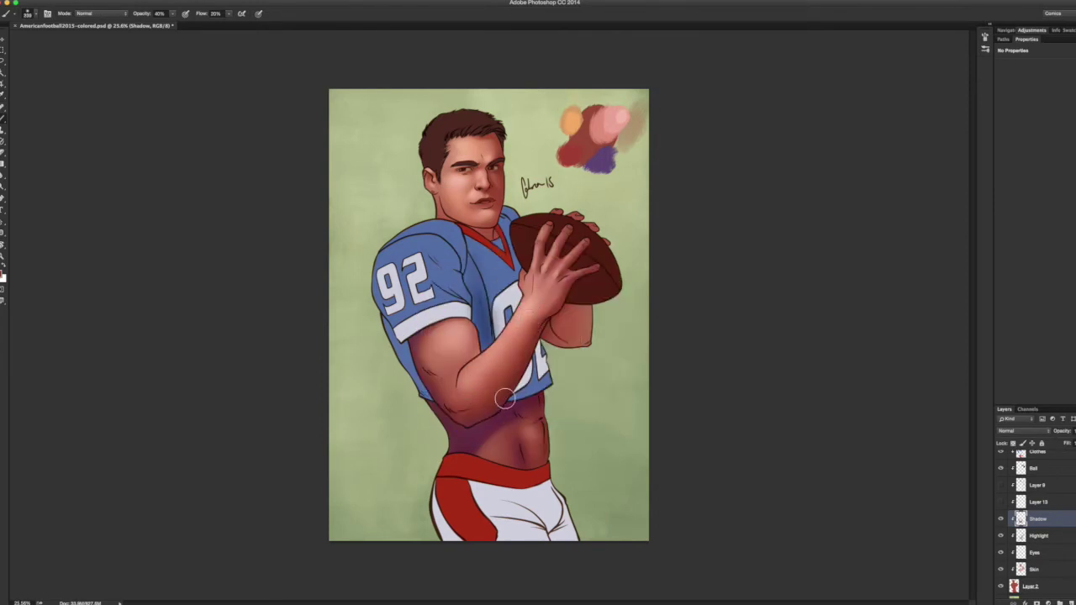
Airbrush purple shadow along the underside of the elbow and forearm on the Shadow layer at 40% brush opacity.
scroll(472, 394, "up", 5)
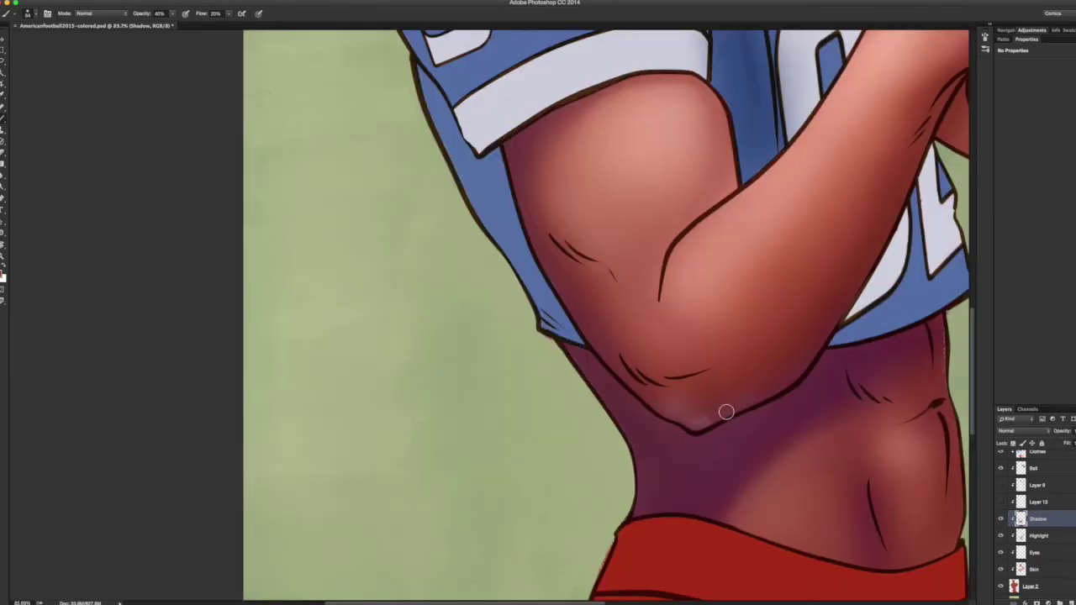
scroll(850, 287, "down", 4)
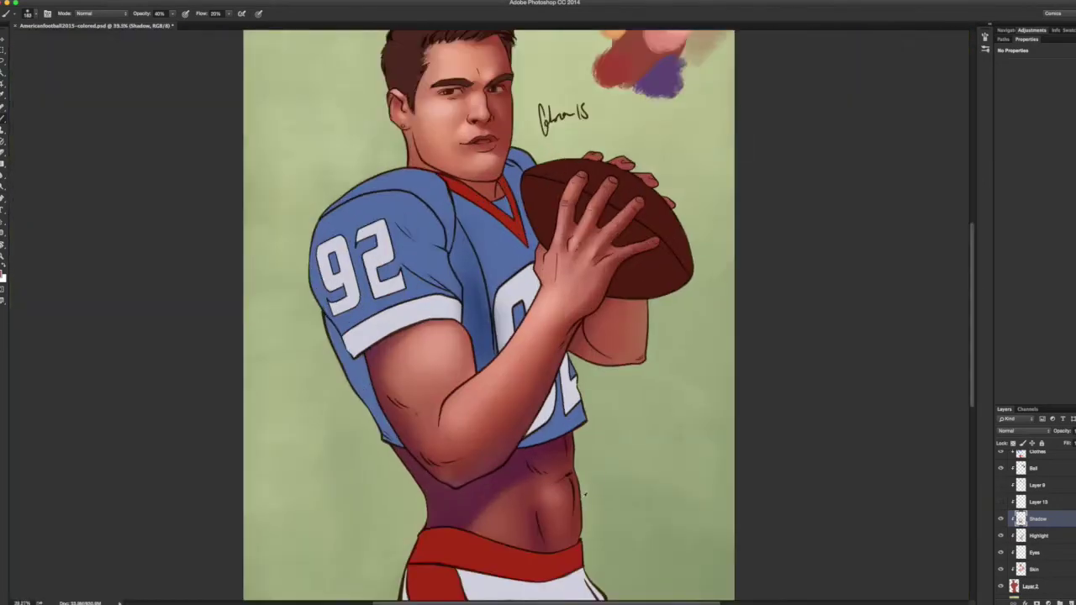
key("bracketright")
key("bracketleft")
key("bracketleft")
key("bracketleft")
key("bracketright")
key("bracketleft")
key("bracketright")
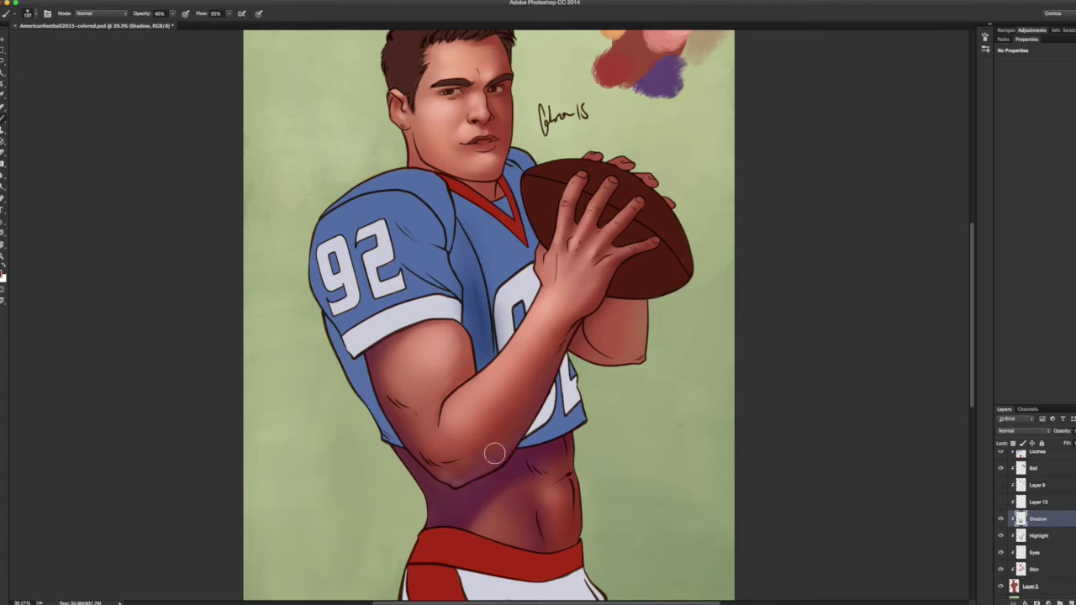
left_click_drag(495, 422, 462, 439)
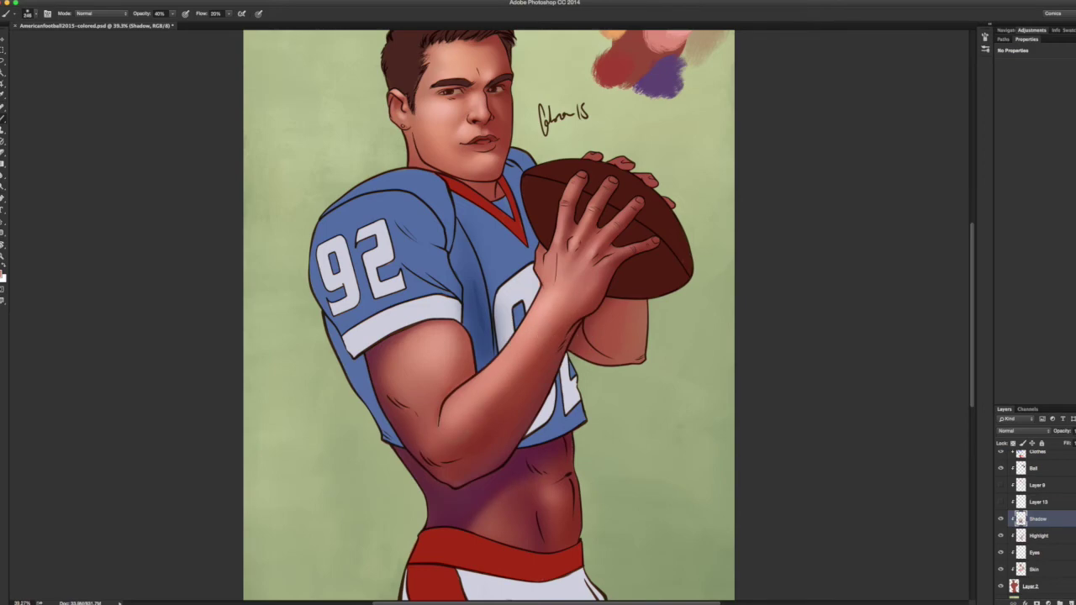
Deepen the shadow on the waist below the elbow and on the neck beneath the chin.
scroll(501, 395, "down", 3)
scroll(501, 395, "up", 1)
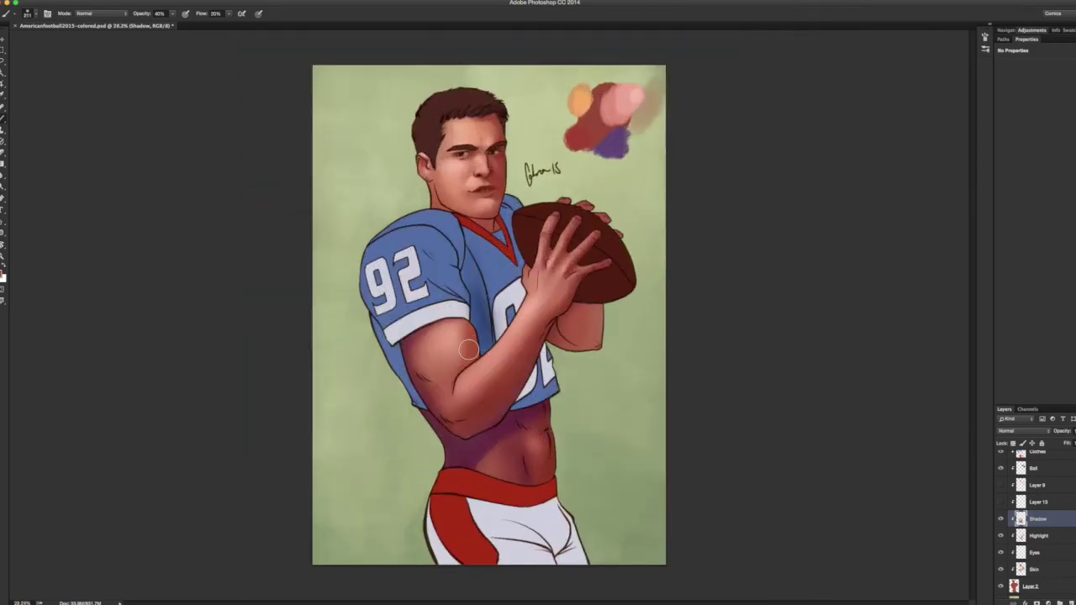
left_click_drag(466, 446, 471, 452)
scroll(604, 348, "up", 3)
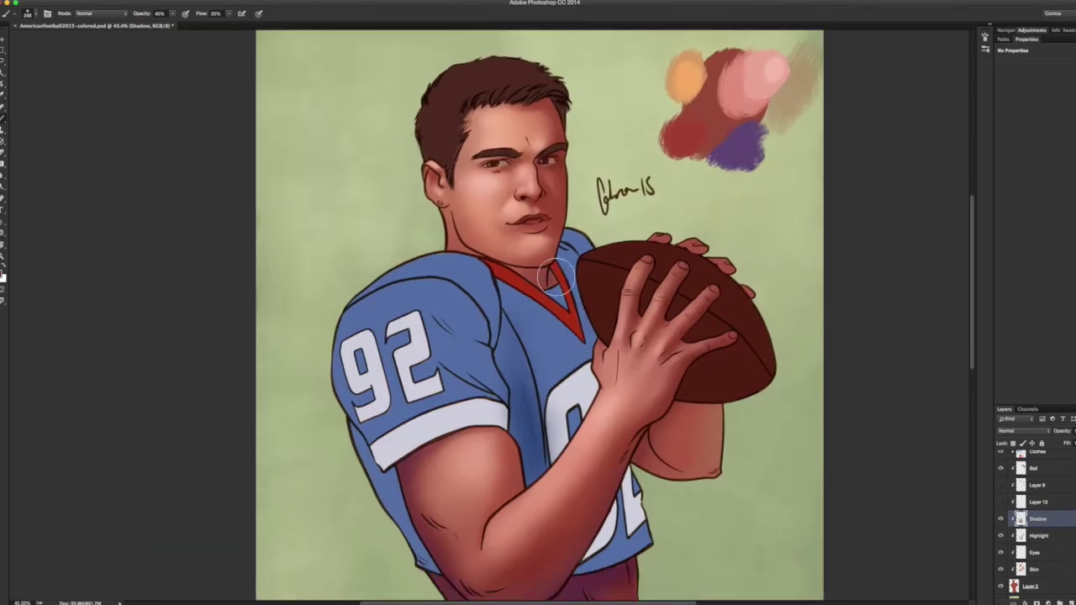
mouse_move(550, 282)
left_mouse_down()
mouse_move(563, 282)
mouse_move(478, 272)
mouse_move(492, 384)
mouse_move(558, 303)
left_mouse_up()
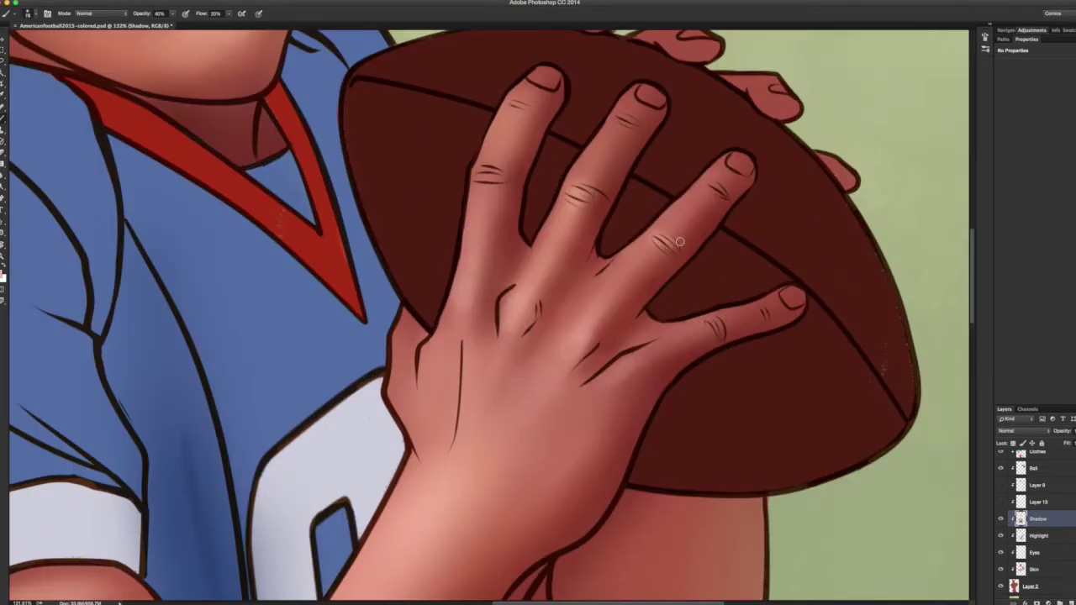
Shade between the fingers and knuckles of the front hand on the Shadow layer at 40% brush opacity.
key("bracketright")
key("bracketright")
key("bracketright")
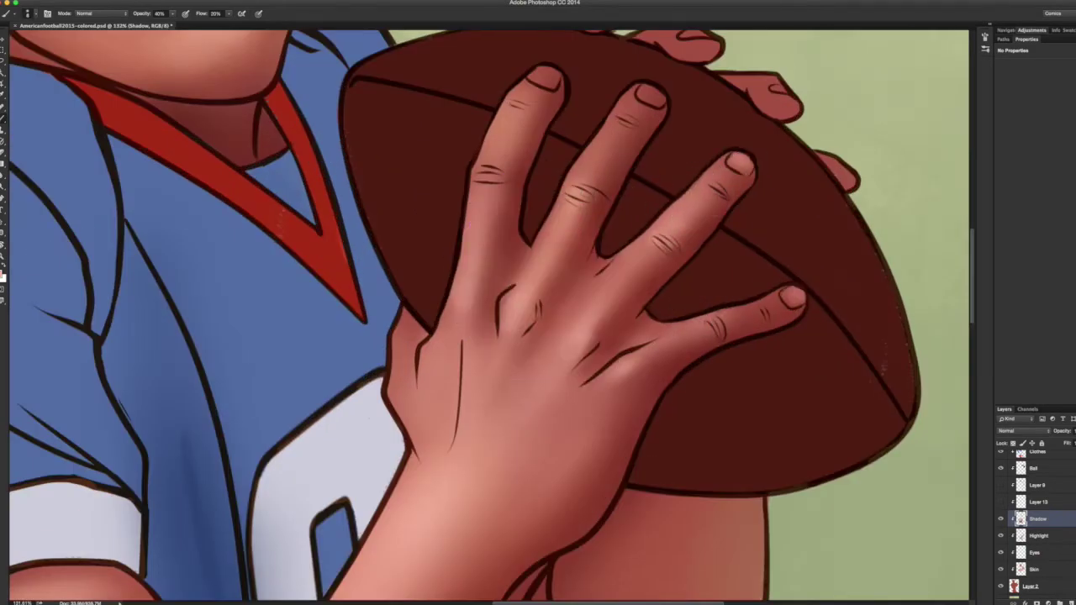
key("bracketright")
key("bracketright")
key("bracketright")
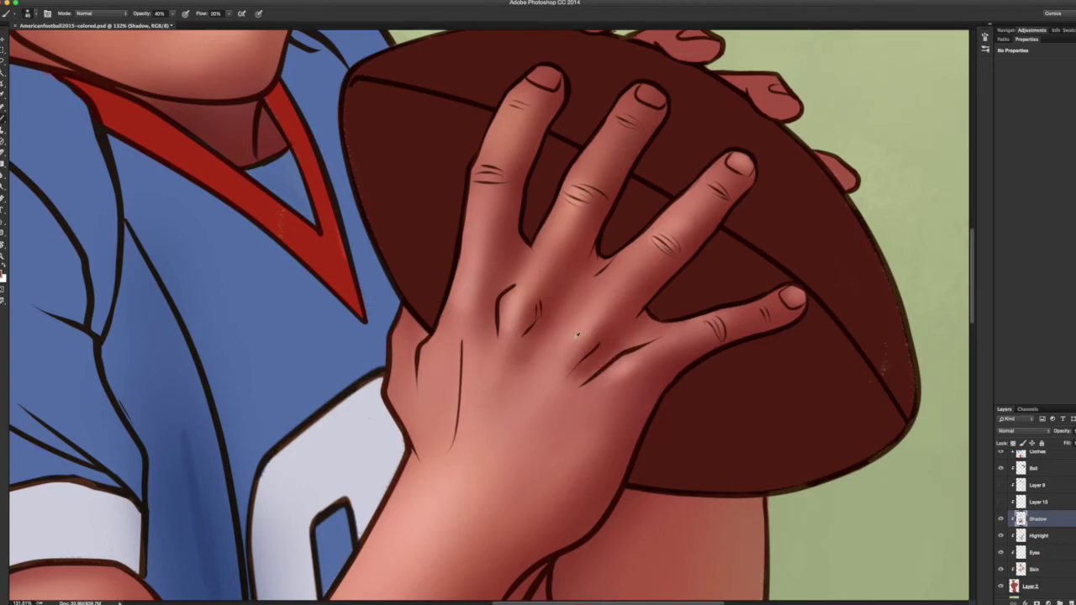
Check the shading of the hand in a greyscale proof, and review the face and the whole figure in color.
key("super+y")
left_click(588, 353, "ctrl+alt+super")
left_click(471, 294, "ctrl+alt")
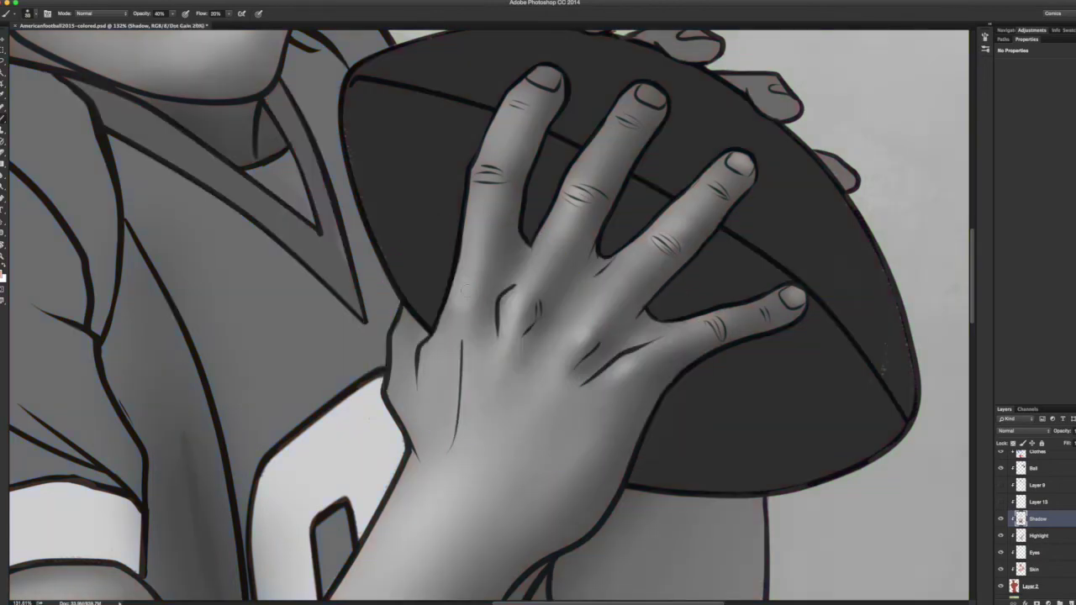
key("super+y")
key("super+0")
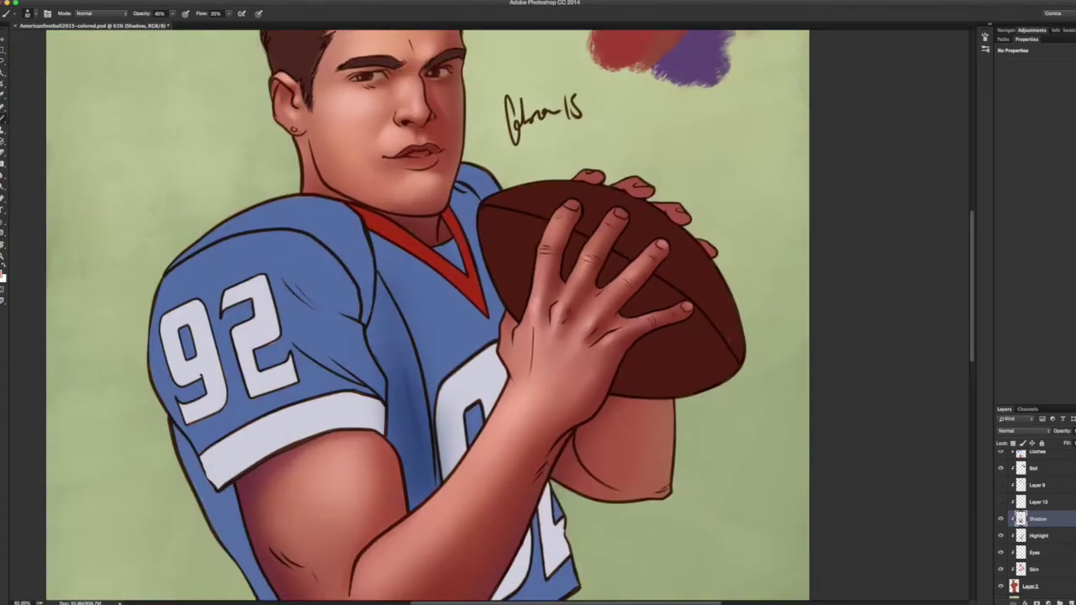
left_click_drag(353, 121, 493, 218)
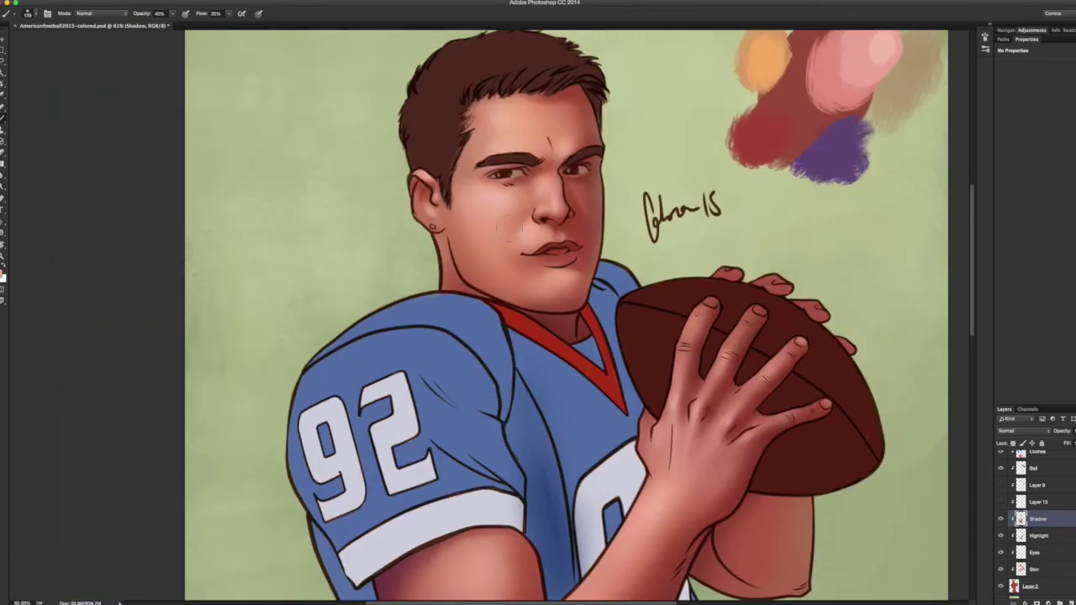
key("super+0")
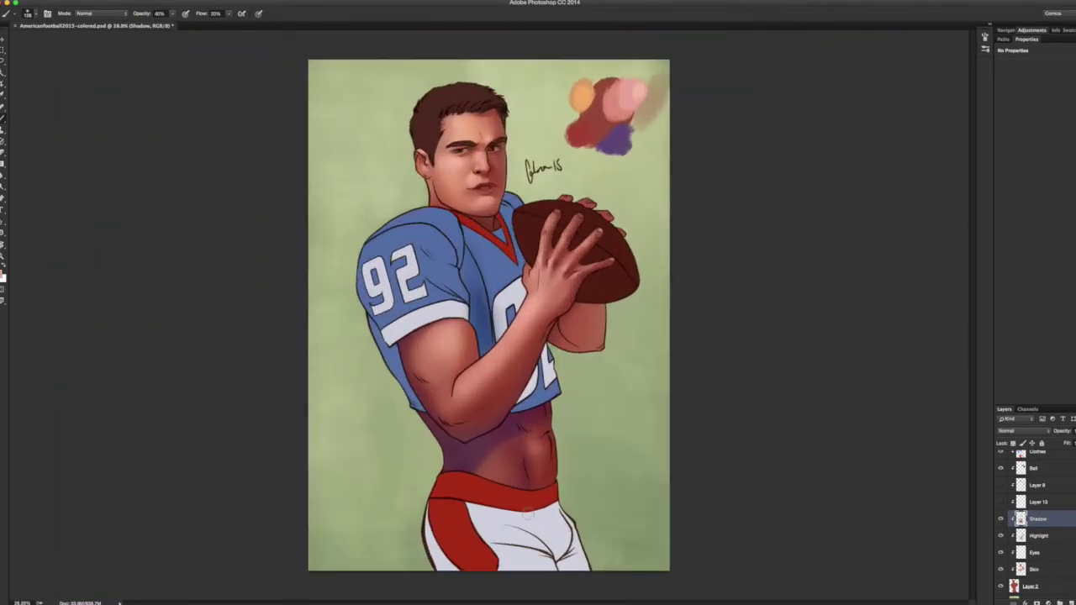
Move Layer 14 below Layer 15 and airbrush dark blue shading over the jersey's chest, sleeve and shoulder on it.
key("v")
scroll(1034, 504, "up", 2)
left_click(1003, 508)
left_click_drag(1005, 476, 1005, 497)
key("b")
left_click(538, 425, "ctrl+alt+super")
left_click(558, 337, "ctrl+alt+super")
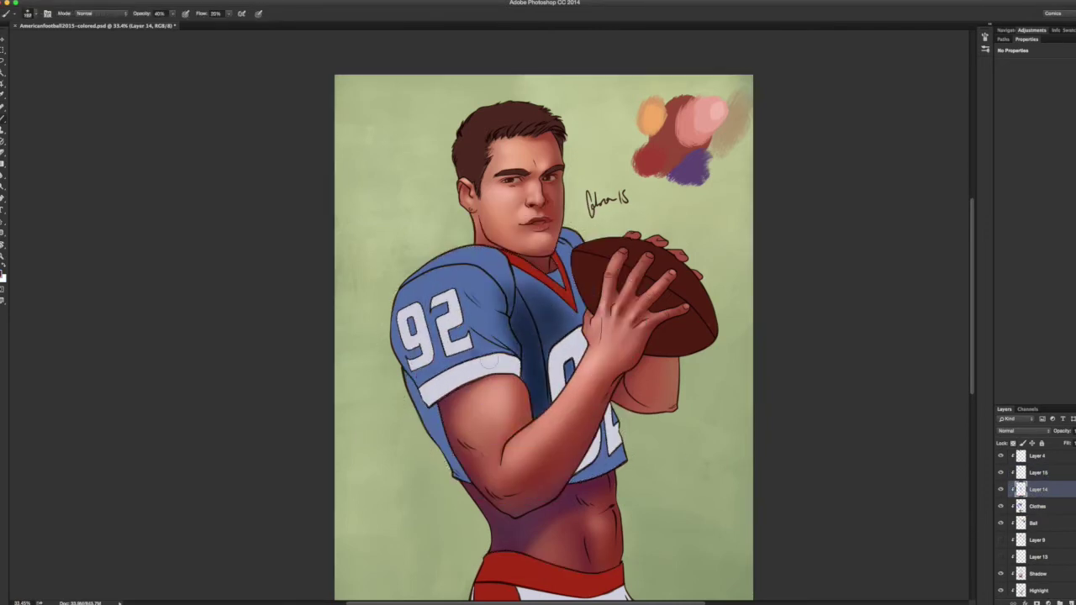
mouse_move(504, 277)
left_mouse_down()
mouse_move(384, 416)
mouse_move(524, 320)
mouse_move(487, 262)
left_mouse_up()
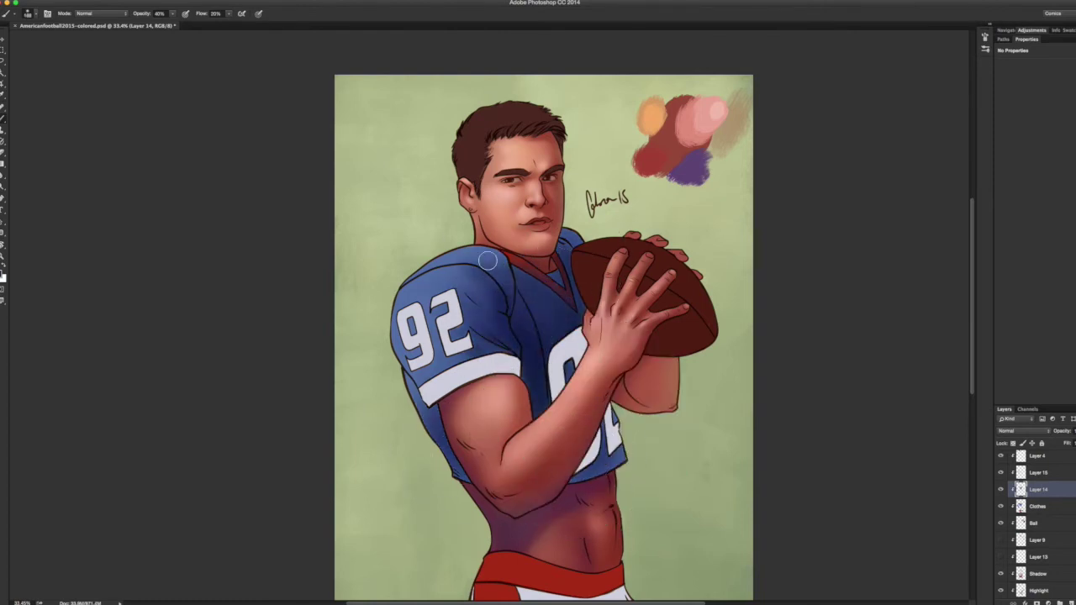
Hide Layer 14, select the red trim on the Clothes layer and copy it to a layer named RED.
left_click(1000, 489)
key("w")
left_click(1037, 505)
left_click(568, 298)
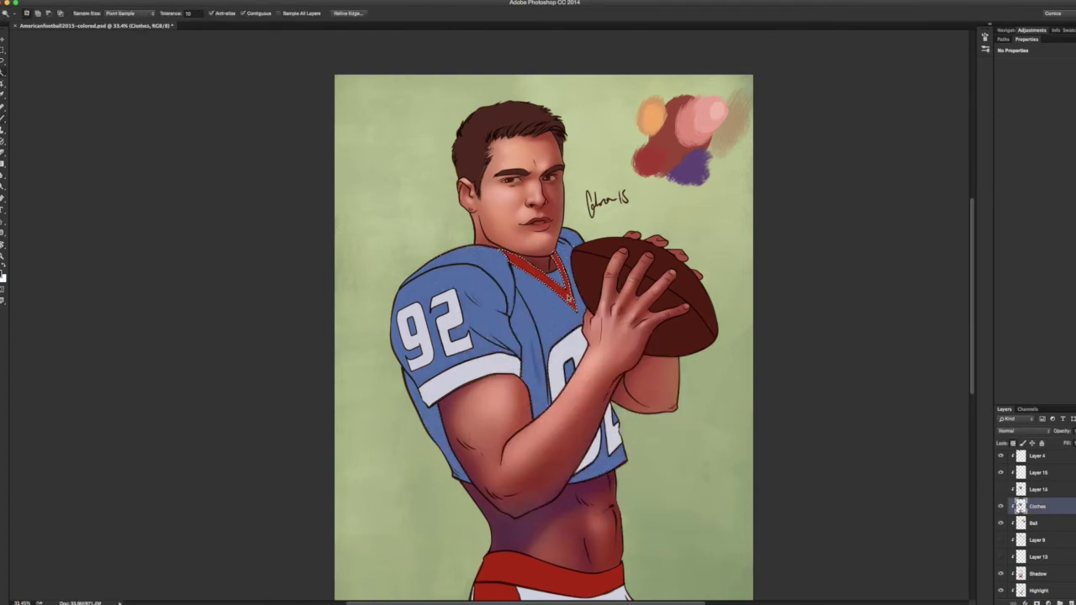
scroll(568, 299, "down", 5)
key("ctrl+j")
double_click(1039, 489)
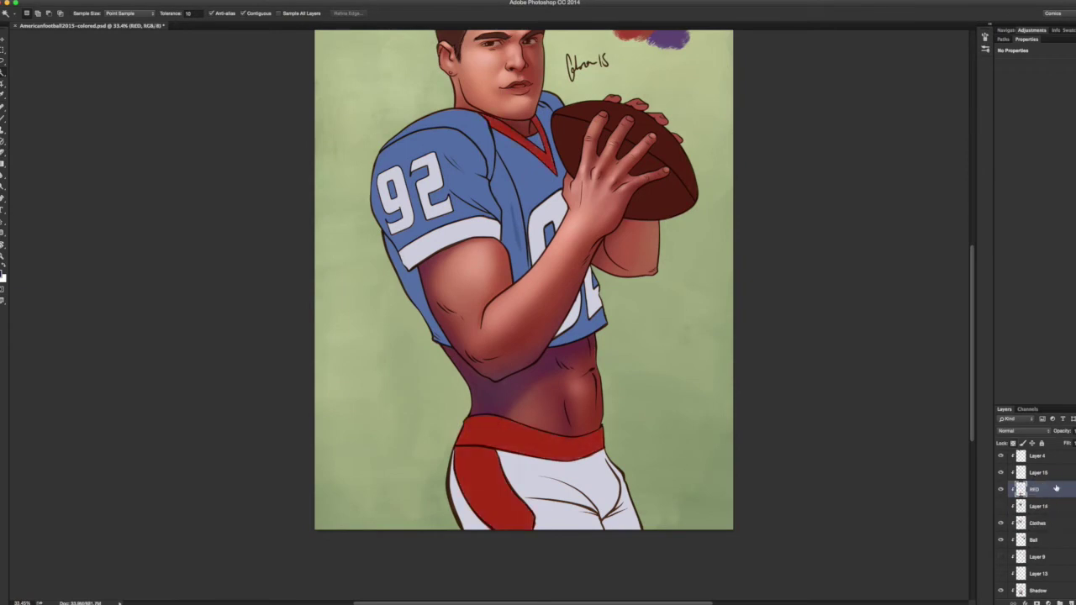
Show Layer 14 again, label the uniform layers orange and rename Layer 15 as White.
right_click(1055, 488)
left_click(966, 537)
left_click(1000, 506)
double_click(1039, 472)
type("White")
key("Return")
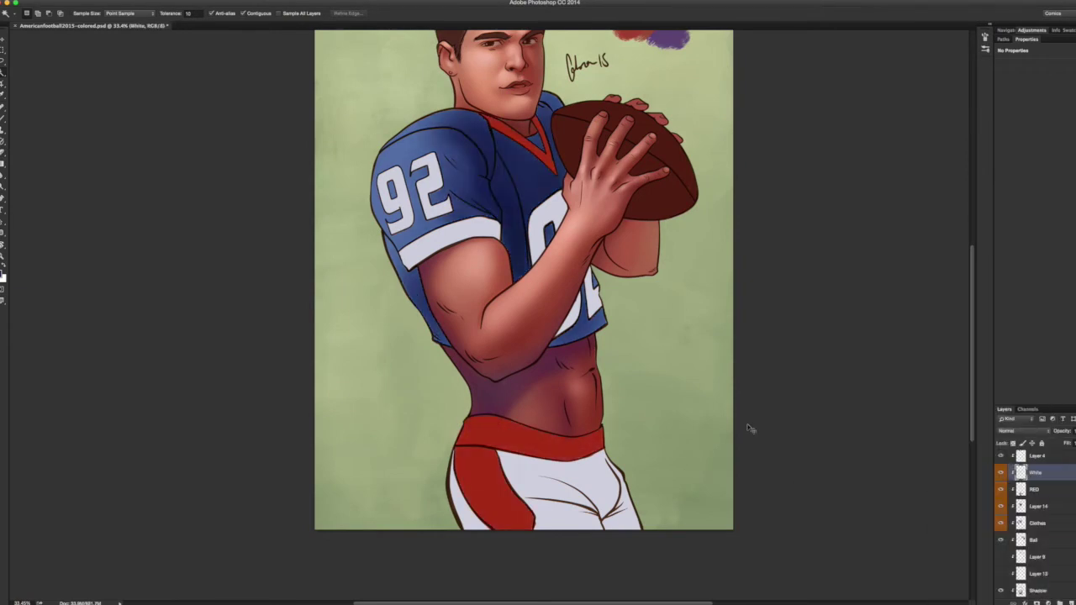
Extend the dark blue jersey shading over the shoulder and sleeve on Layer 14, with the selection edges hidden.
scroll(750, 429, "up", 3)
left_click(1038, 506)
left_click(1020, 506, "ctrl")
key("b")
key("ctrl+h")
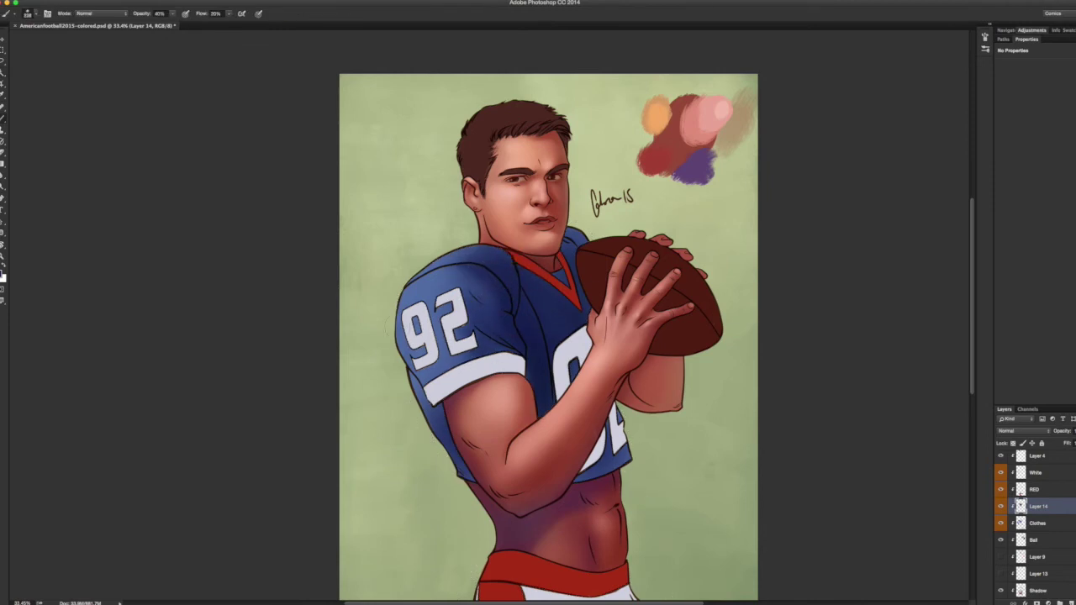
mouse_move(436, 264)
left_mouse_down()
mouse_move(367, 357)
mouse_move(473, 276)
mouse_move(500, 271)
mouse_move(523, 241)
mouse_move(404, 302)
left_mouse_up()
Add a layer above Layer 14 and airbrush lighter purplish-blue highlights and folds on the shoulder, sleeve and chest.
key("ctrl+shift+alt+n")
left_click_drag(475, 288, 464, 321)
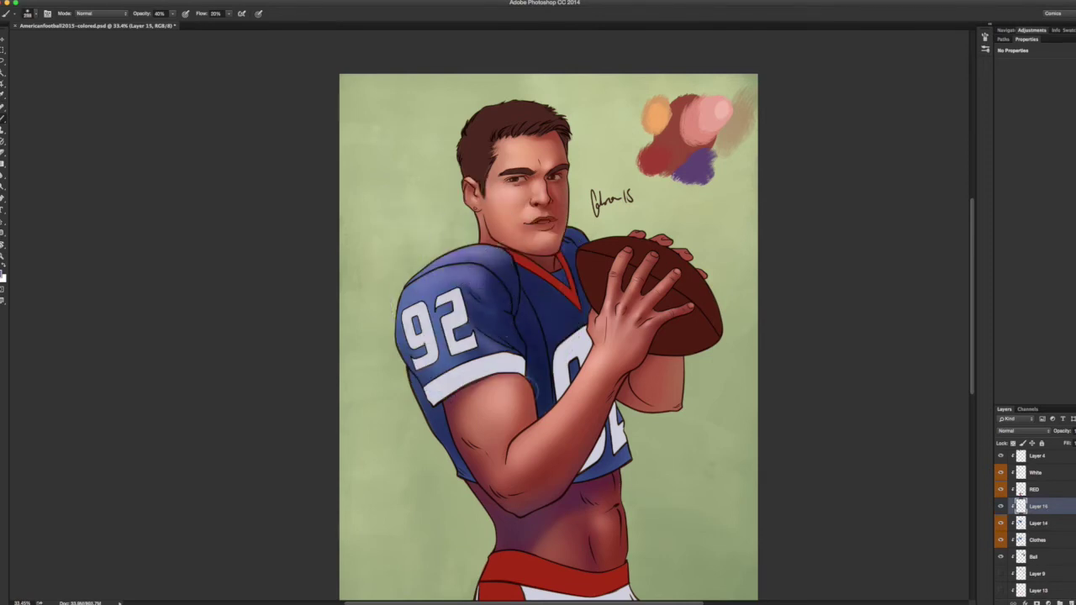
mouse_move(528, 272)
left_mouse_down()
mouse_move(546, 316)
mouse_move(516, 353)
left_mouse_up()
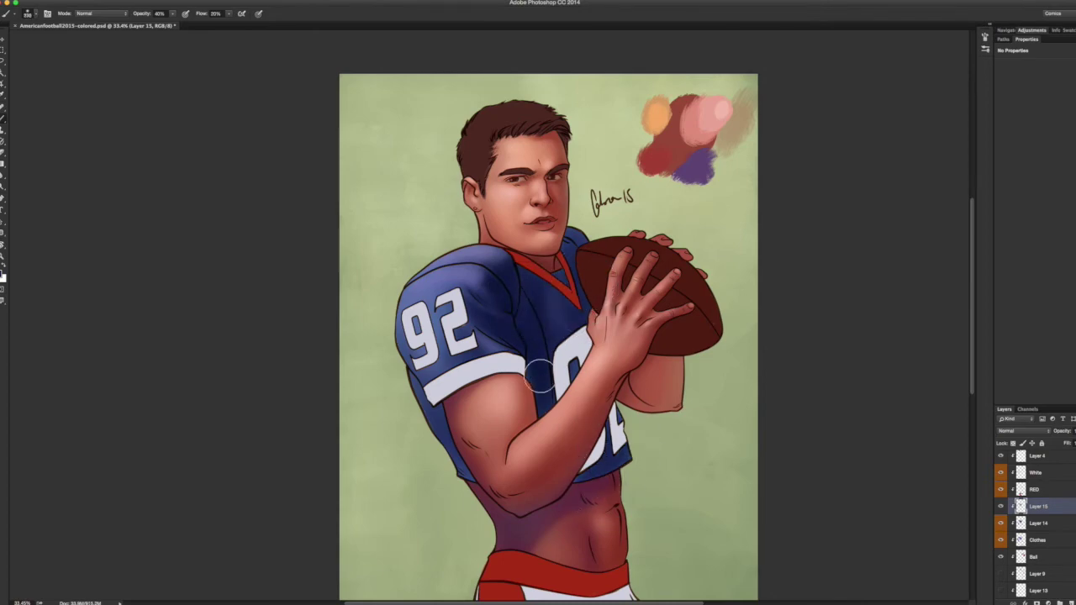
Refine the shading along the shoulder seam with a smaller soft brush at 40% opacity.
left_click(512, 266, "ctrl+alt")
left_click_drag(512, 266, 499, 272)
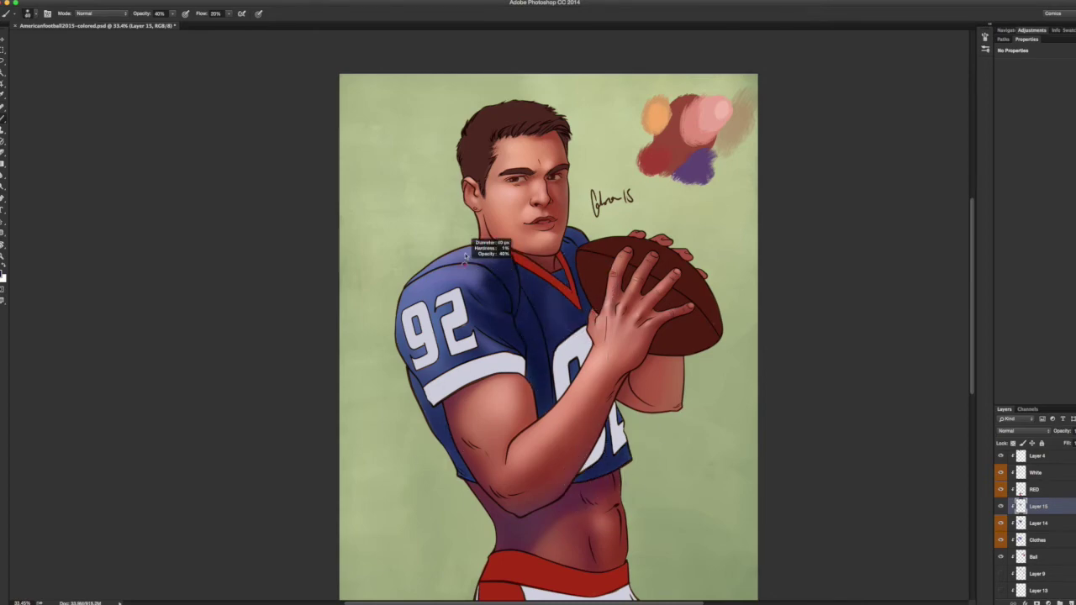
scroll(455, 268, "up", 5)
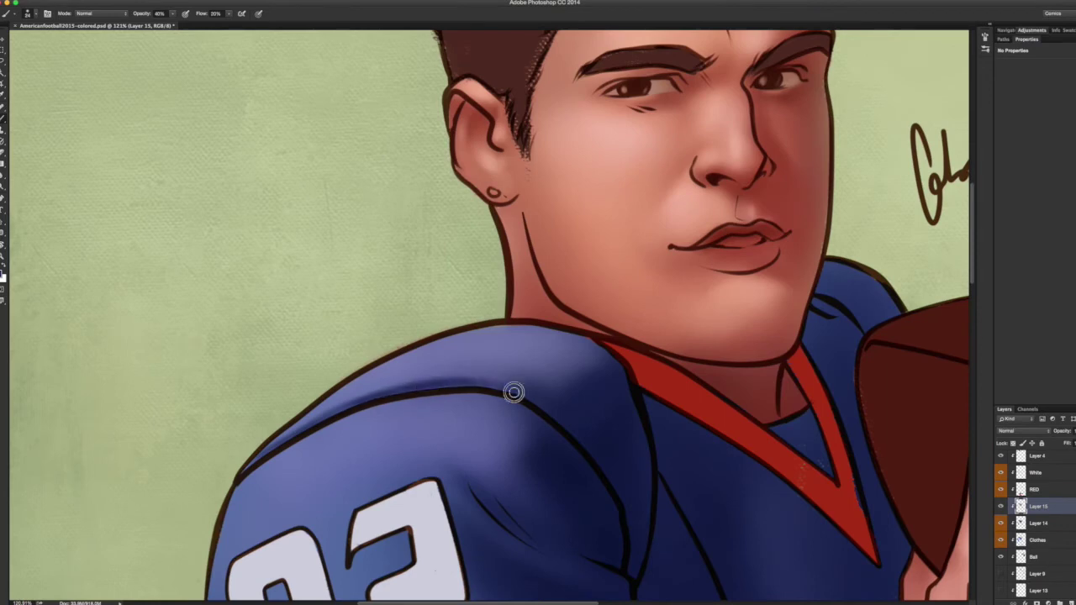
scroll(377, 401, "down", 5)
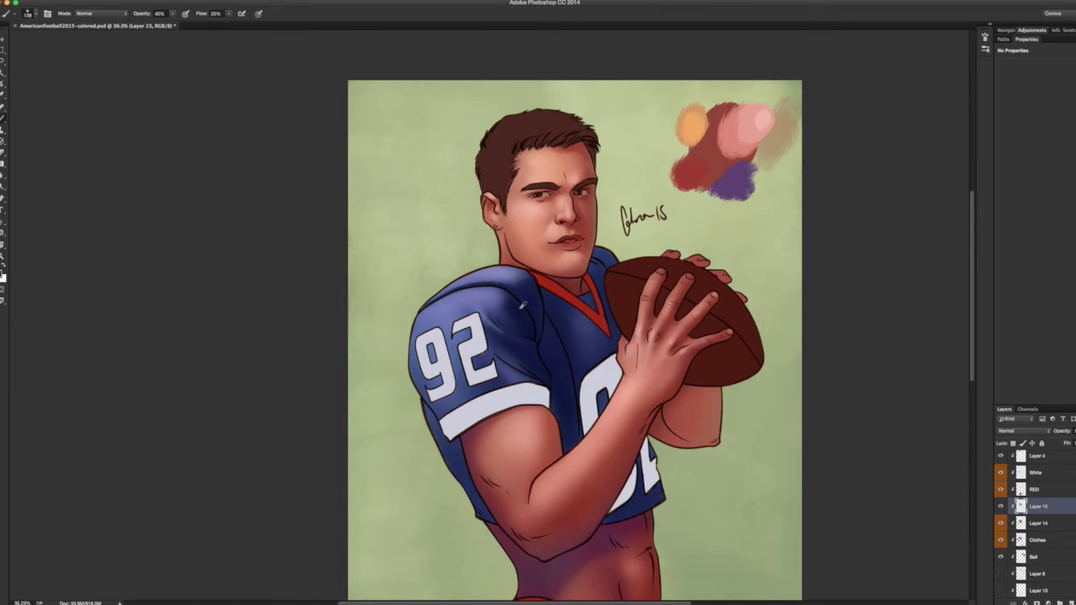
Grey down the White layer's numbers and sleeve band with Hue/Saturation, using saturation -68 and lightness -27.
key("ctrl+u")
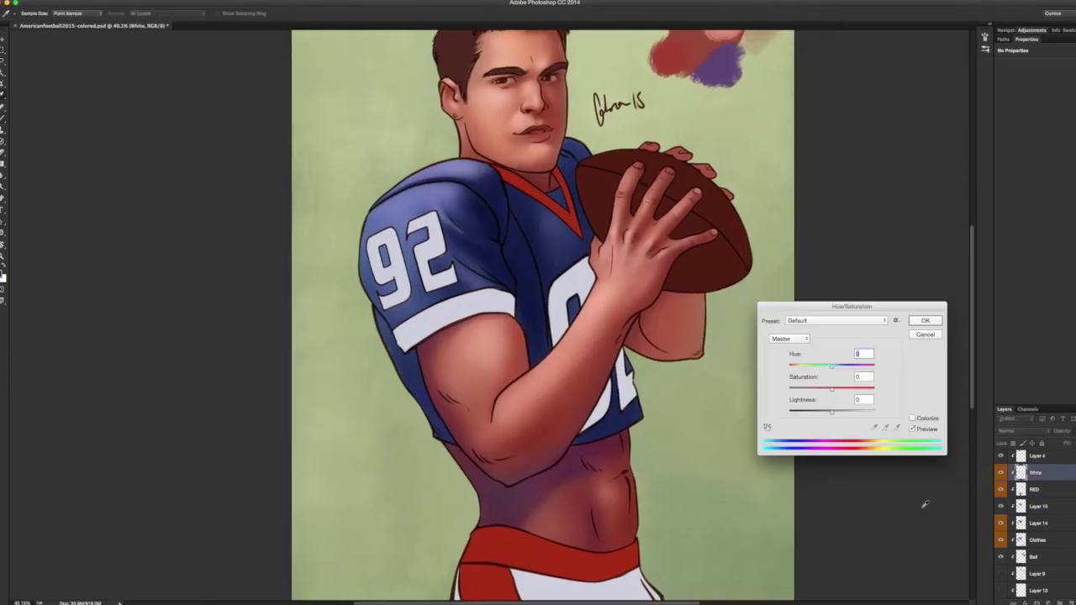
left_click(805, 366)
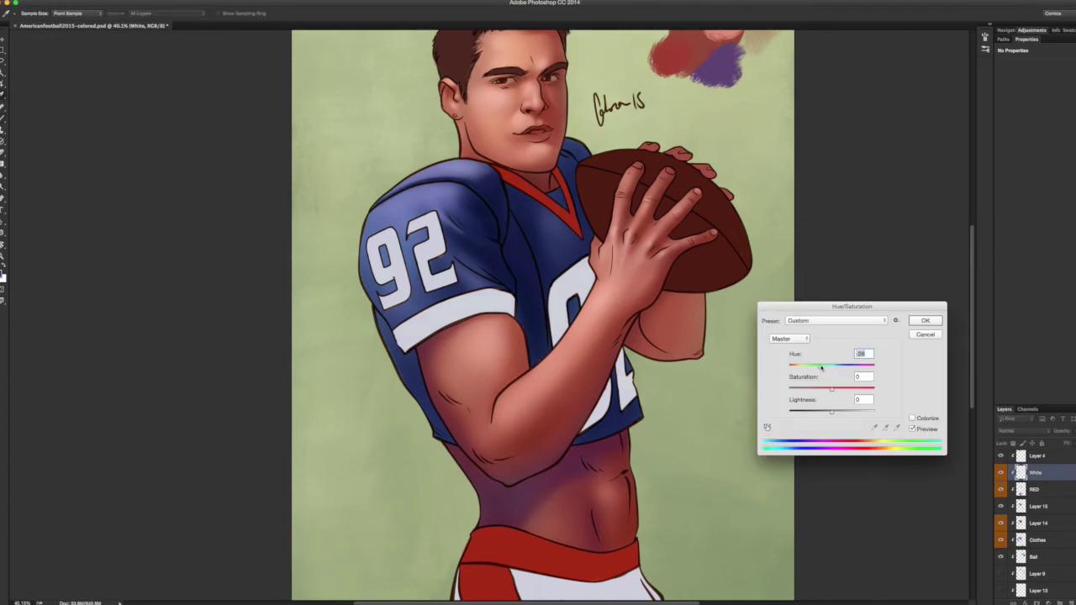
left_click_drag(841, 411, 821, 412)
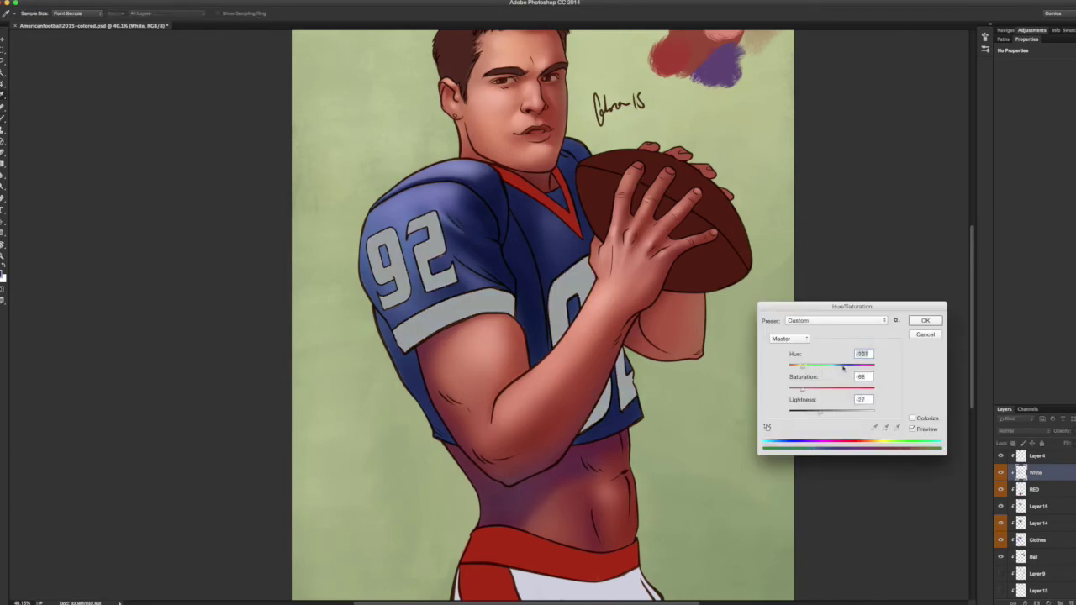
key("Return")
key("b")
scroll(655, 305, "up", 6)
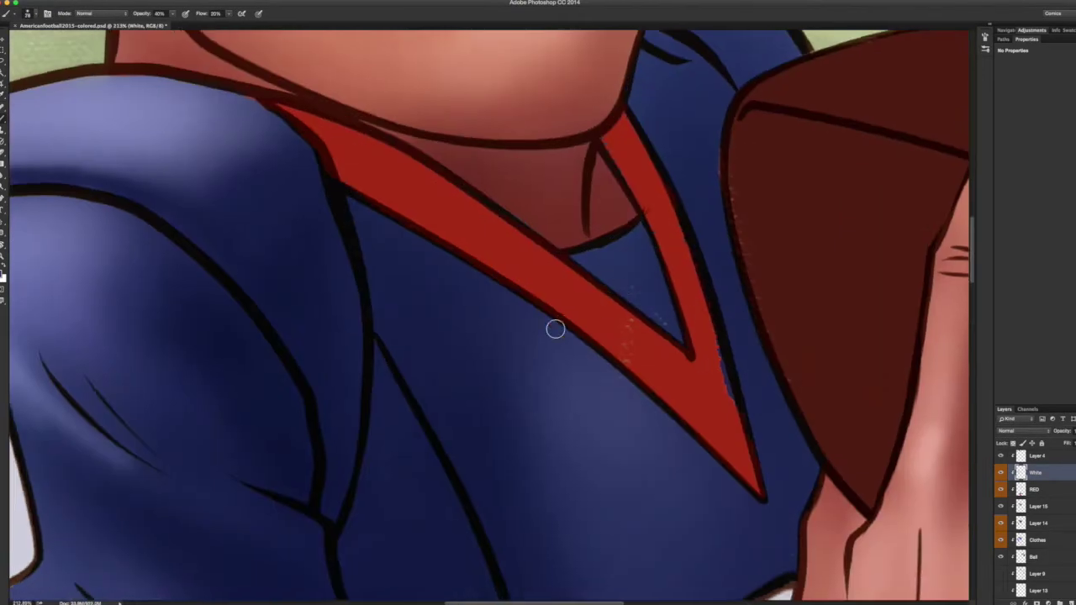
Paint the undershirt area inside the red V-collar on the White layer with the brush at full opacity and flow.
scroll(554, 329, "down", 2)
mouse_move(723, 246)
left_mouse_down()
mouse_move(752, 249)
mouse_move(692, 240)
mouse_move(734, 280)
mouse_move(744, 231)
left_mouse_up()
key("0")
key("shift+0")
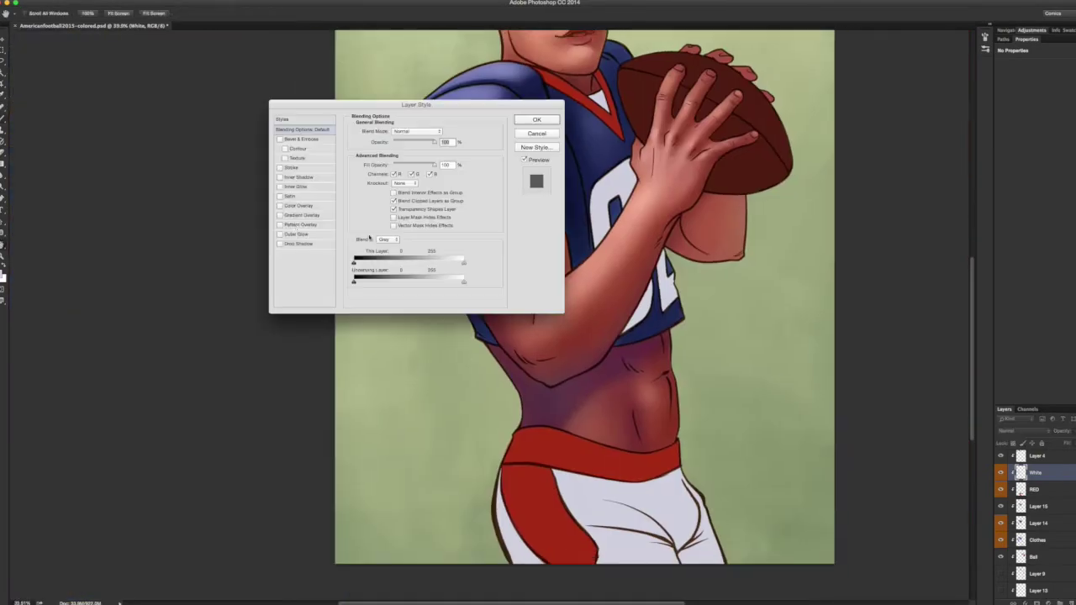
Recolor the white numbers, sleeve band, undershirt and pants to a warm beige, adding Layer 17 clipped above the White layer.
left_click_drag(420, 100, 207, 258)
key("Return")
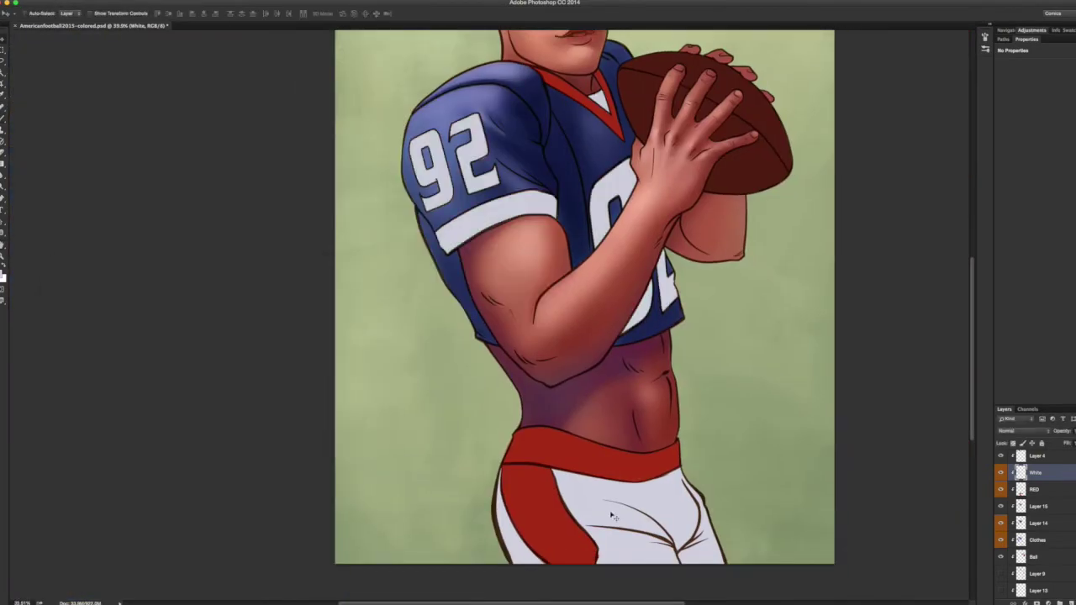
key("w")
double_click(1064, 479)
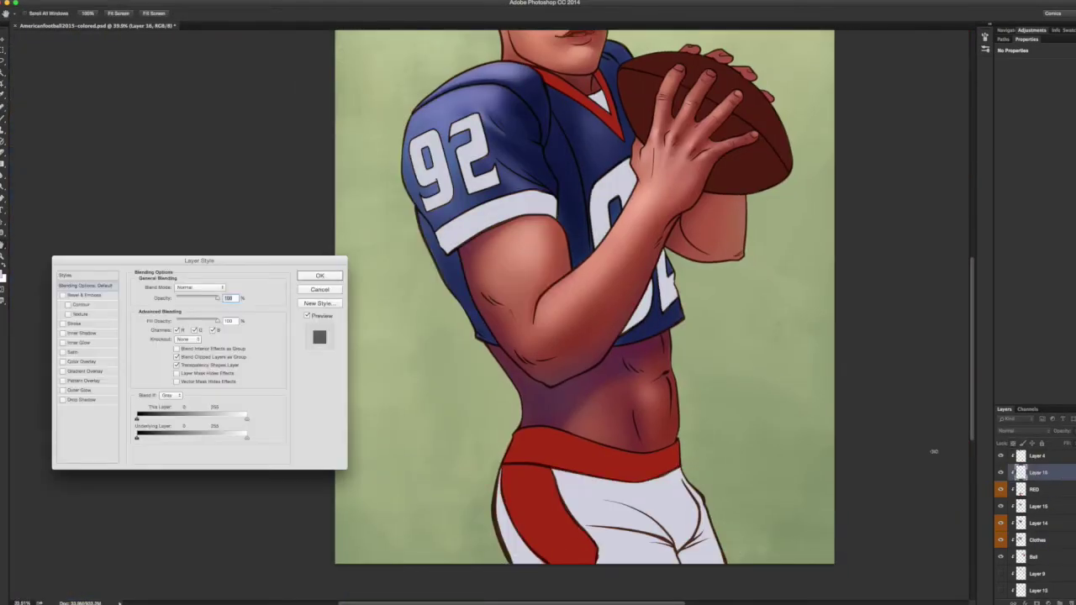
left_click(82, 361)
left_click(224, 287)
left_click(677, 515)
left_click(575, 436)
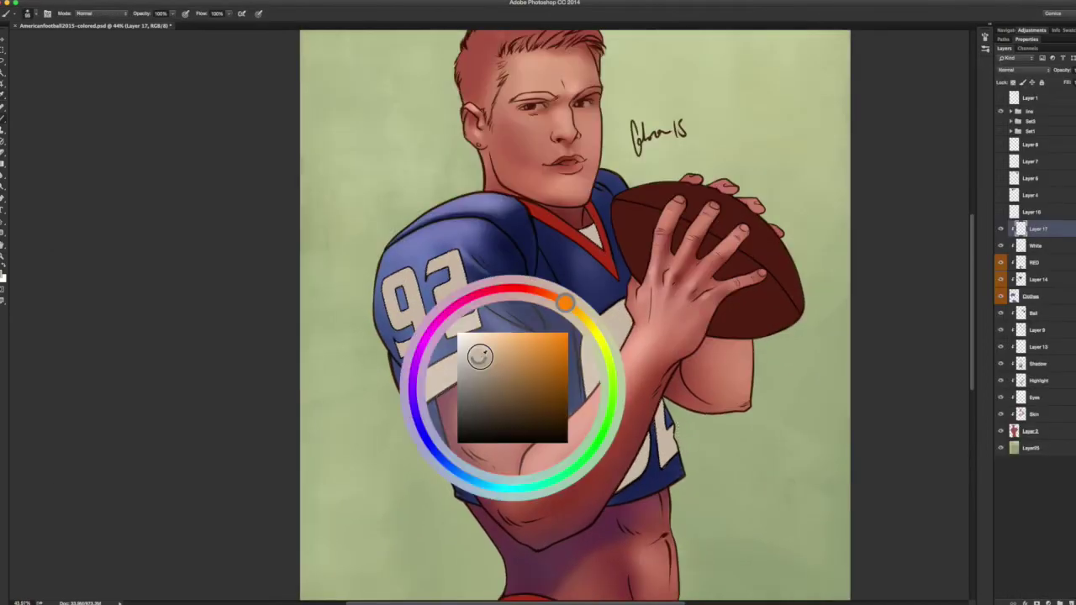
Pick a muted grayish-brown and airbrush shading along the lower edge of the sleeve band on Layer 17.
left_click_drag(480, 353, 451, 384)
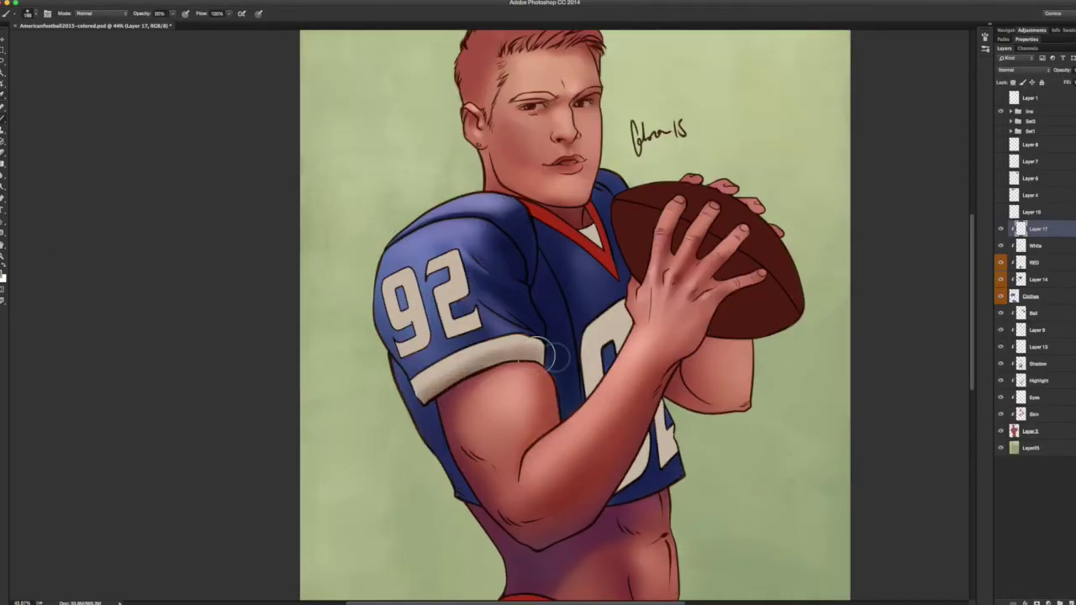
left_click_drag(614, 340, 614, 340)
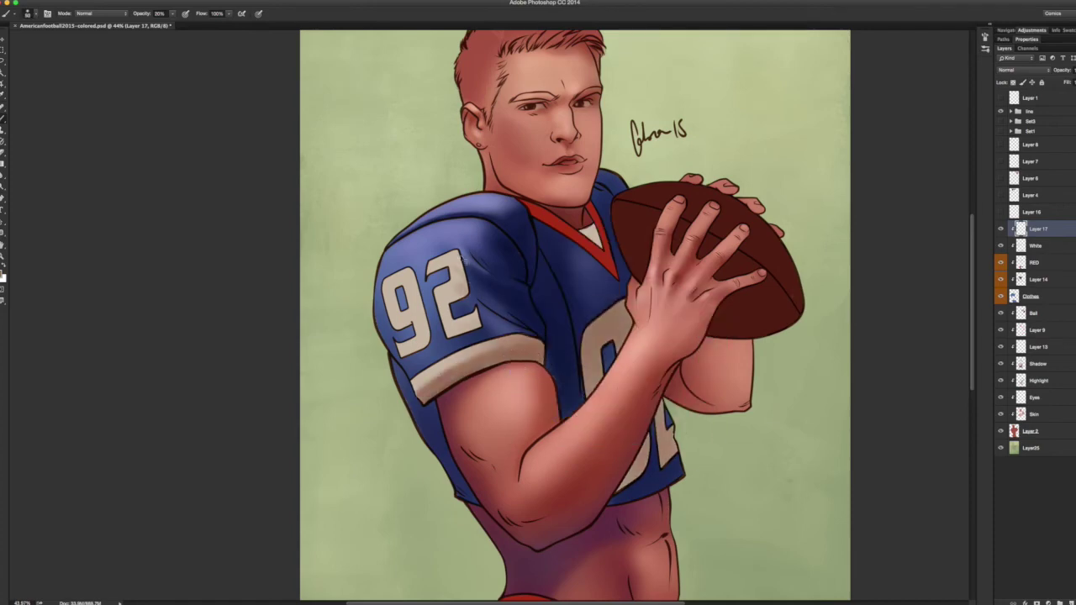
scroll(456, 227, "up", 3)
key("e")
right_click(473, 223)
key("Escape")
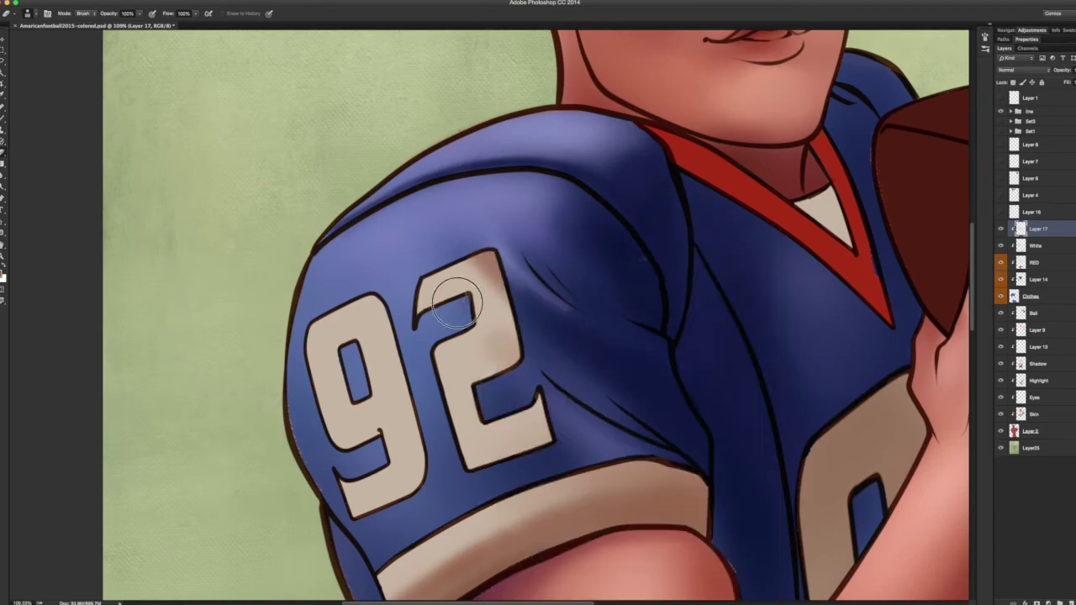
Brush soft brown fold shadows across the sleeve's number 92 on Layer 17.
key("b")
left_click_drag(492, 248, 471, 395)
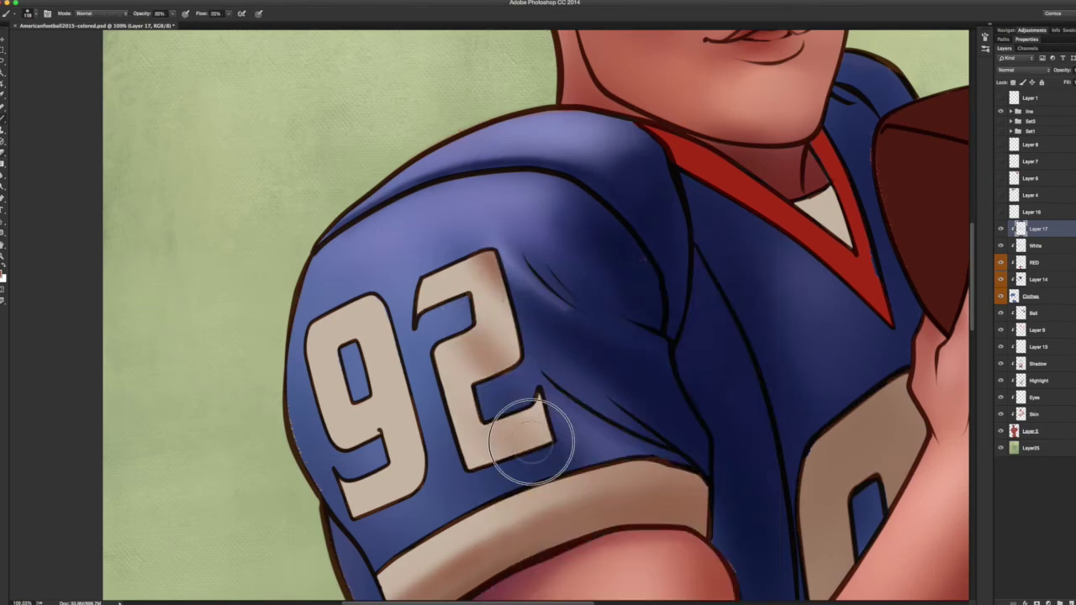
scroll(518, 477, "down", 3)
scroll(521, 327, "down", 4)
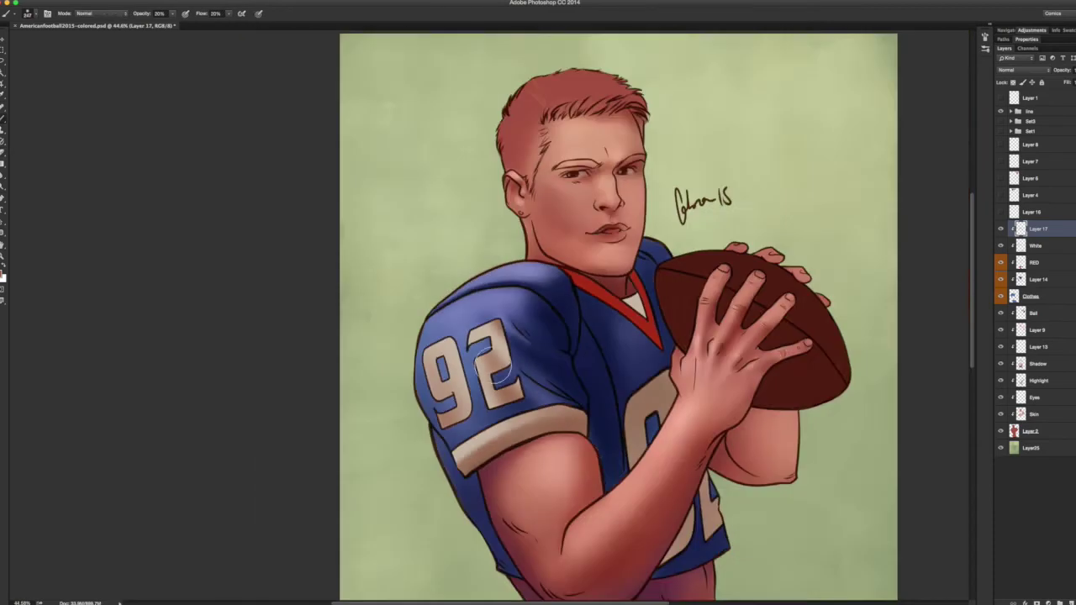
scroll(524, 197, "down", 2)
scroll(495, 308, "up", 2)
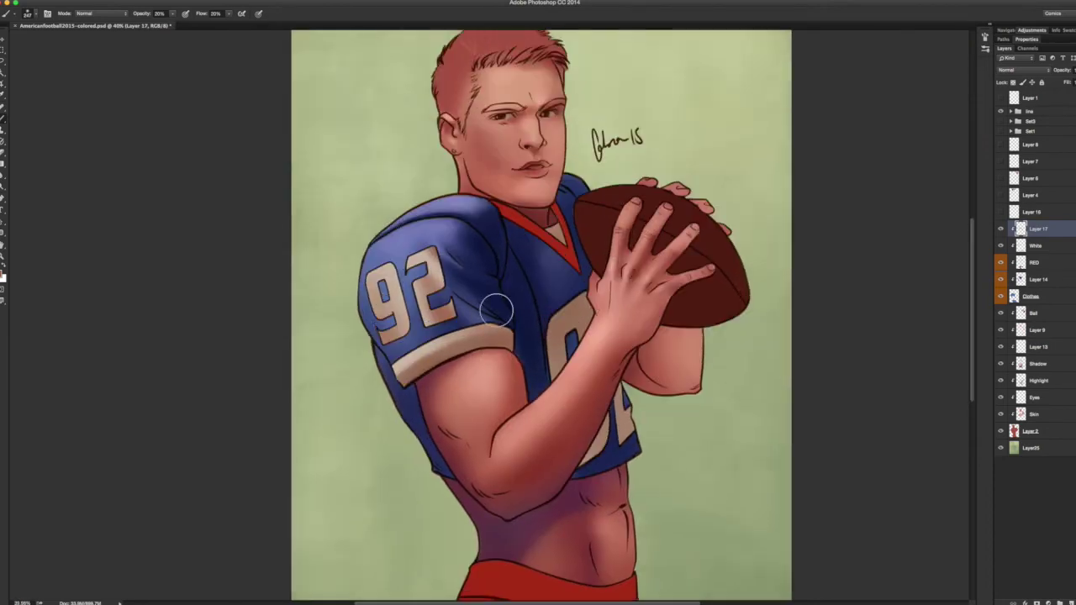
Move the hair Layer 4 below the Clothes layer and clip it directly above the Ball layer.
left_click_drag(1021, 195, 1021, 296)
key("super+plus")
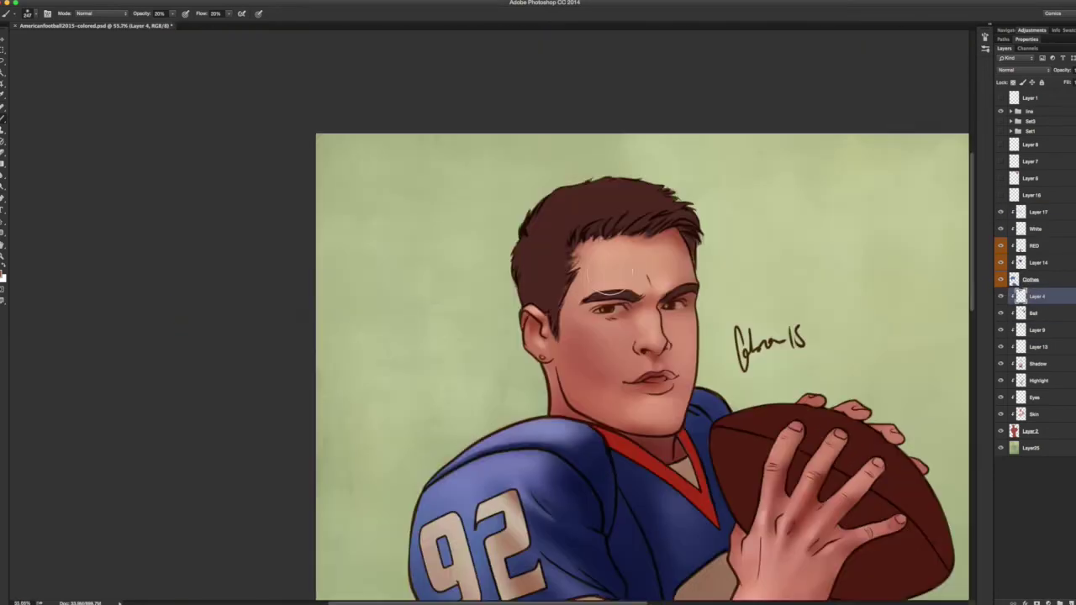
left_click(1002, 383)
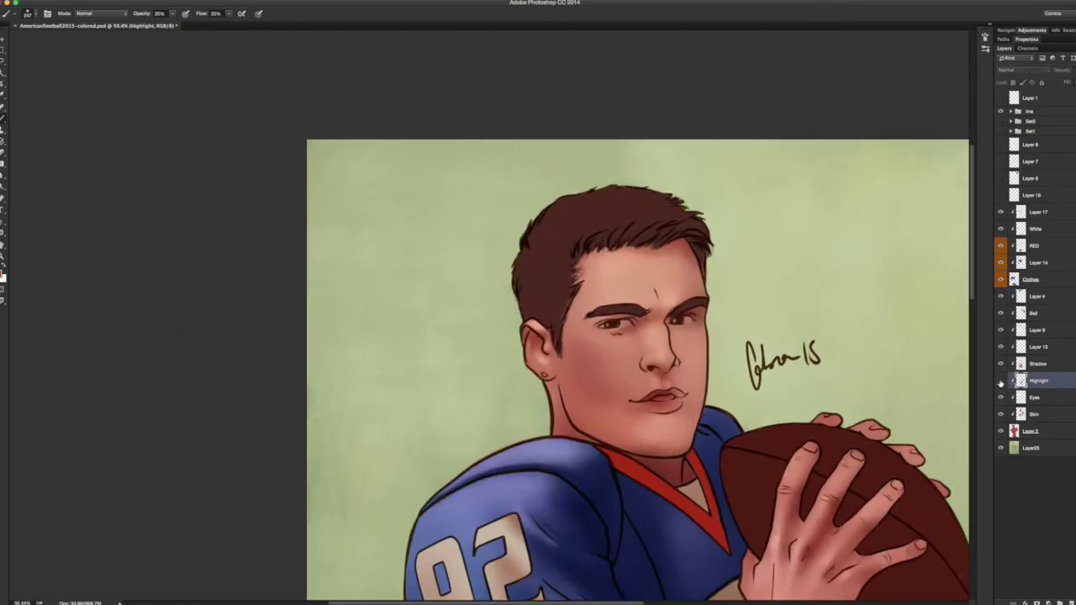
Delete Layer 8 from the figure's clipped layers and hide Layer 13.
left_click_drag(1016, 329, 1013, 300)
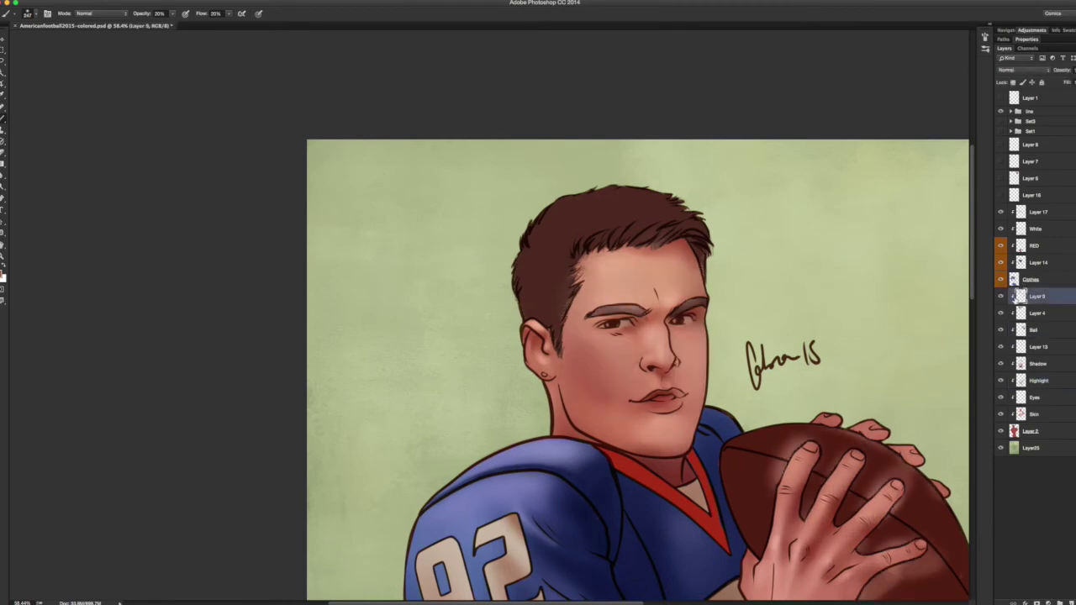
key("Delete")
key("super+plus")
key("super+0")
key("v")
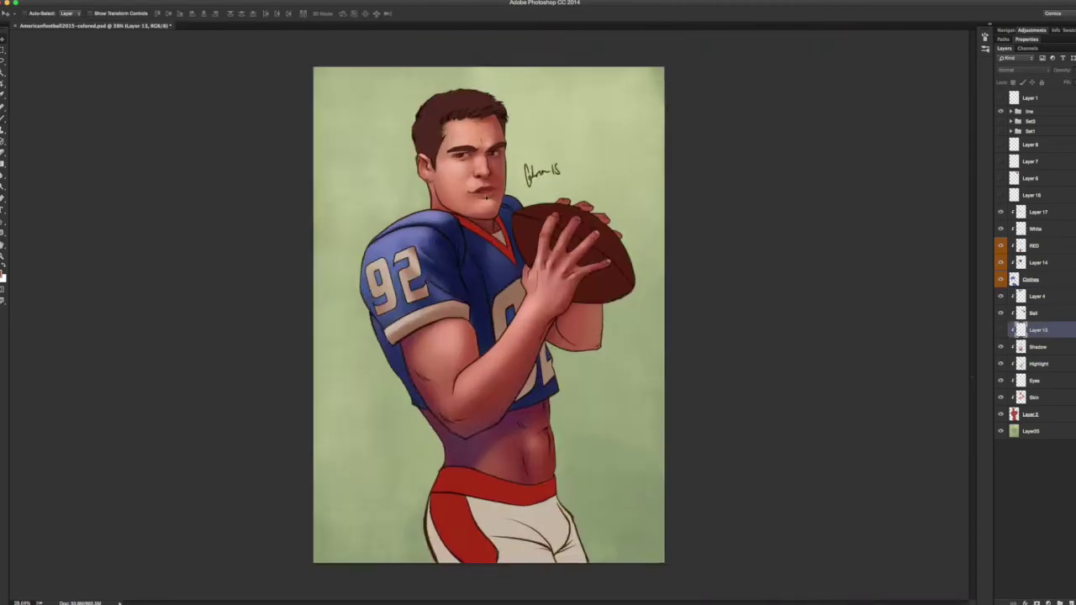
Add a layer above Layer 4 and airbrush lighter brown highlights over the hair, varying the brush size.
key("super+plus")
key("super+shift+alt+n")
key("b")
mouse_move(479, 120)
left_mouse_down()
mouse_move(538, 134)
mouse_move(459, 157)
mouse_move(517, 139)
mouse_move(559, 174)
left_mouse_up()
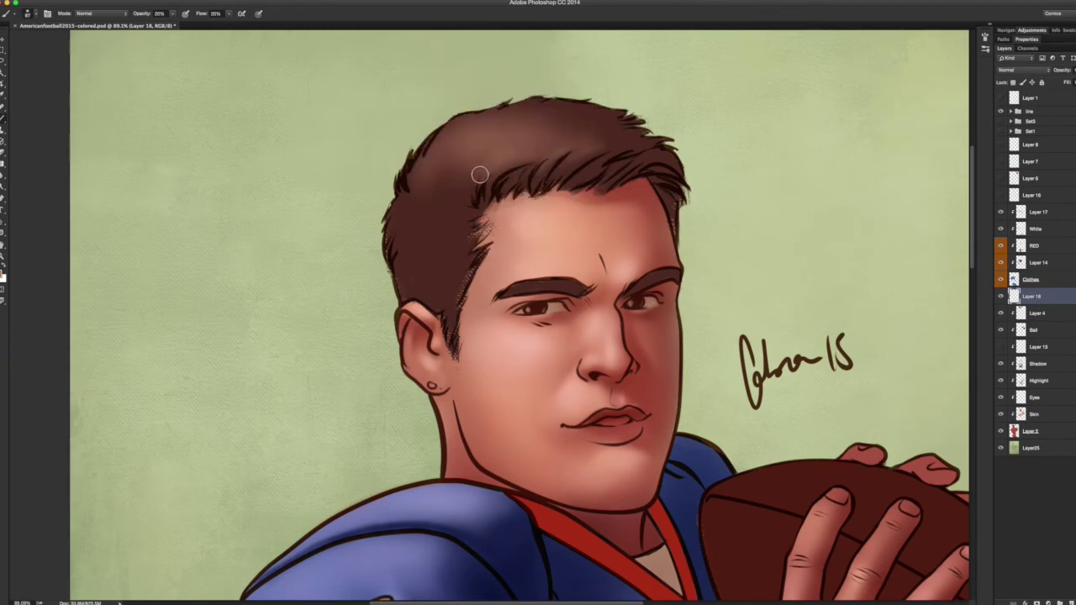
key("super+minus")
key("super+plus")
key("bracketright")
key("bracketright")
key("bracketleft")
key("bracketleft")
key("bracketleft")
key("bracketleft")
key("bracketleft")
Add a clipped layer above Shadow and brush dark red shadow between the brows and at the inner eye corners.
scroll(389, 363, "up", 3)
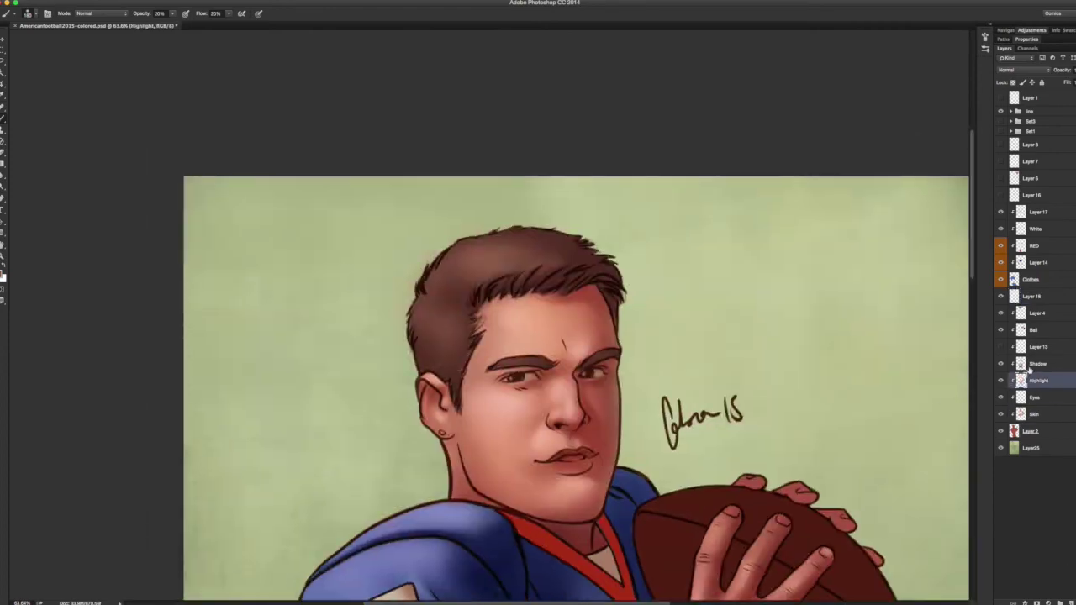
key("super+shift+alt+n")
scroll(388, 363, "down", 5)
key("super+plus")
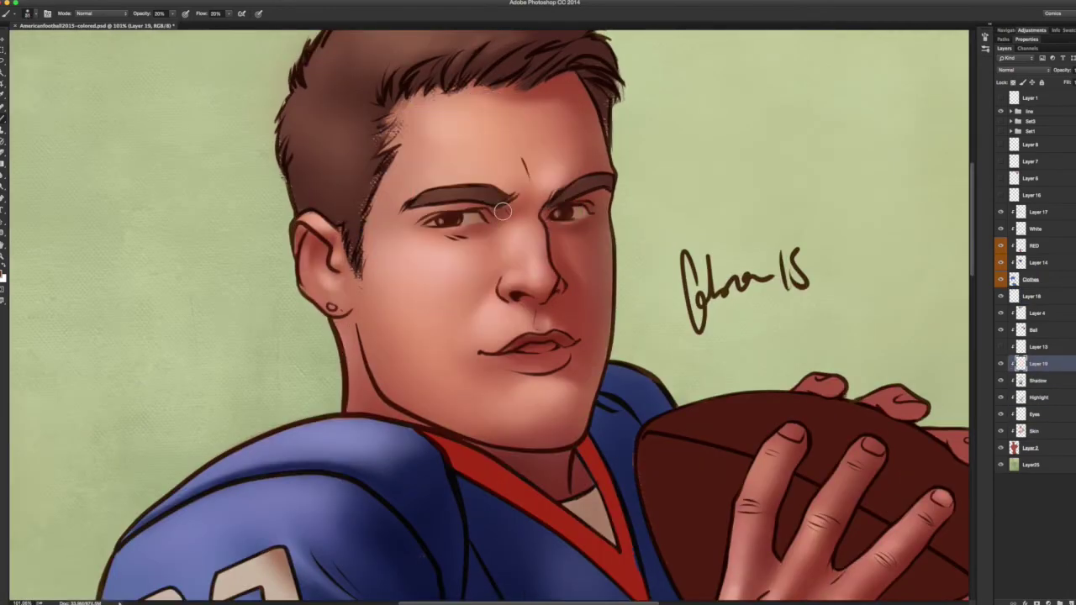
left_click(547, 211, "ctrl+alt+super")
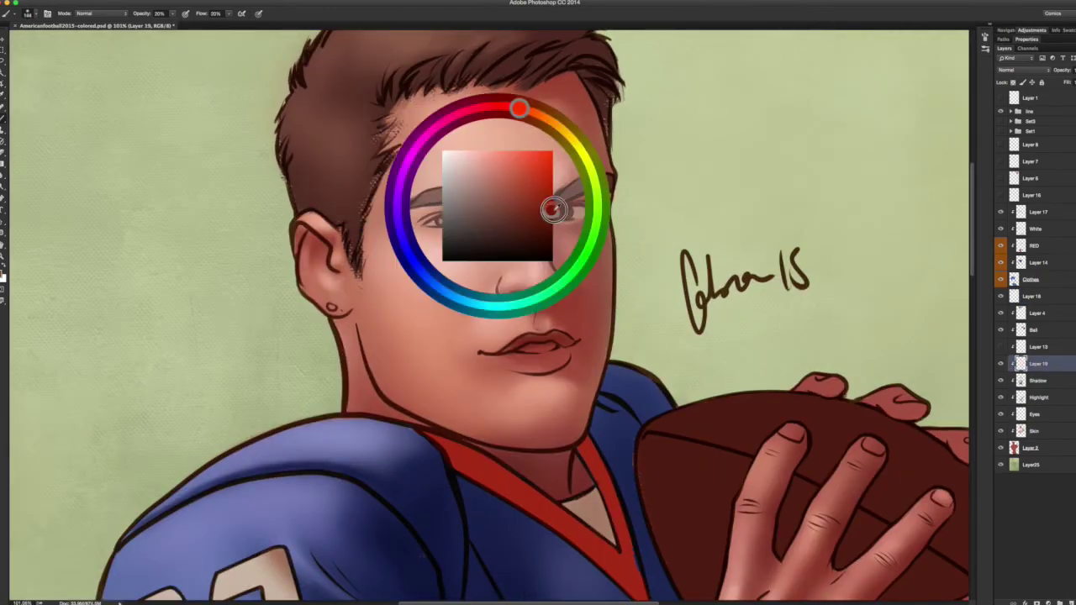
left_click(456, 206, "ctrl+alt+super")
key("super+minus")
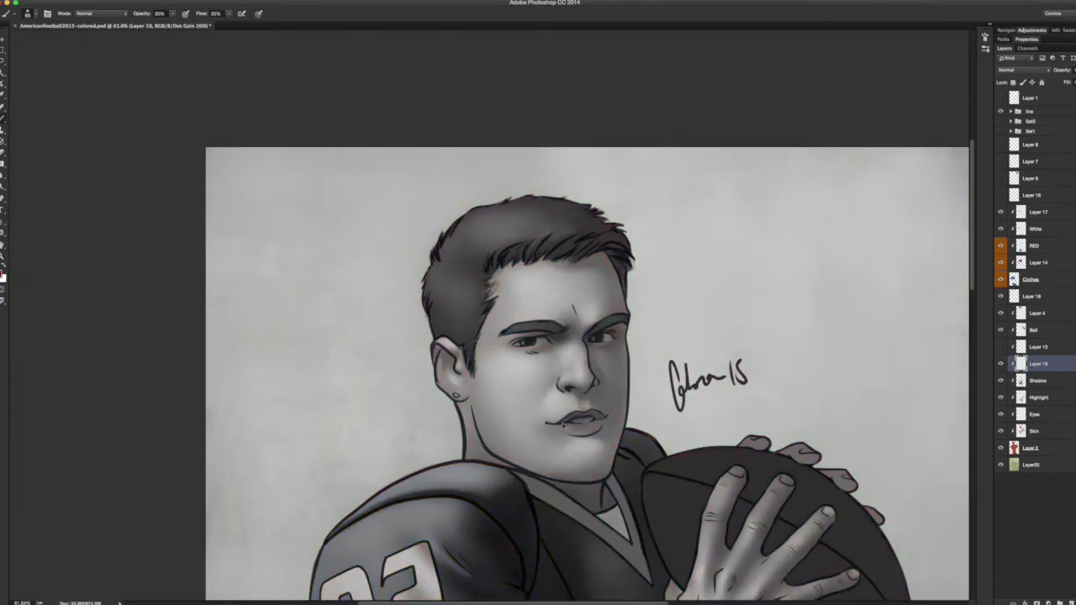
Shade the eye sockets and under the eyes with picked dark skin tones on the layer above Shadow.
left_click(541, 353, "ctrl+alt+super")
key("super+plus")
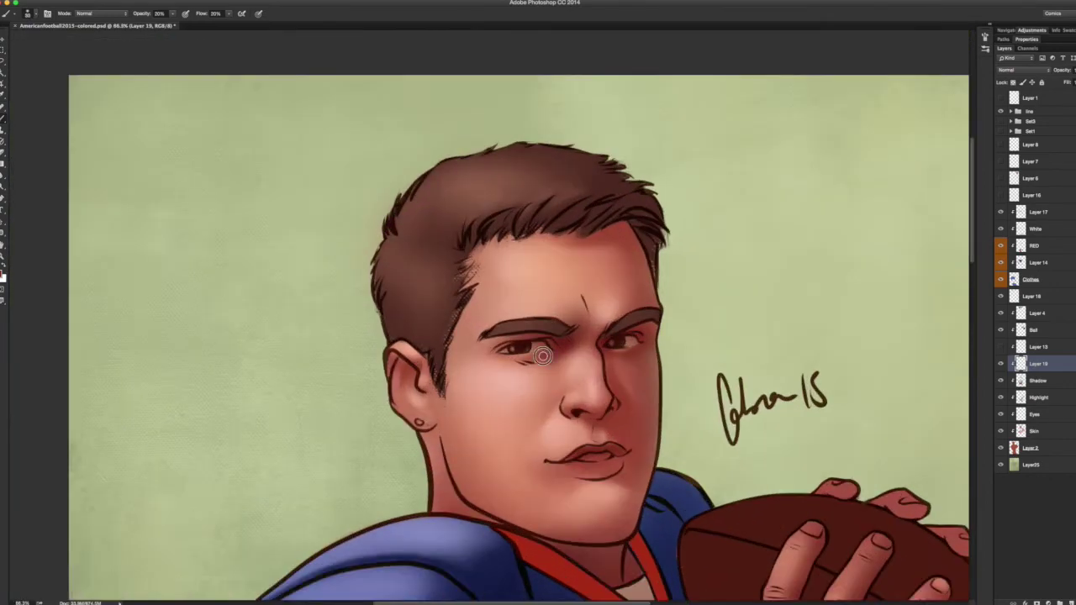
left_click(512, 377, "ctrl+alt")
left_click(557, 350, "ctrl+alt+super")
left_click_drag(528, 371, 518, 362)
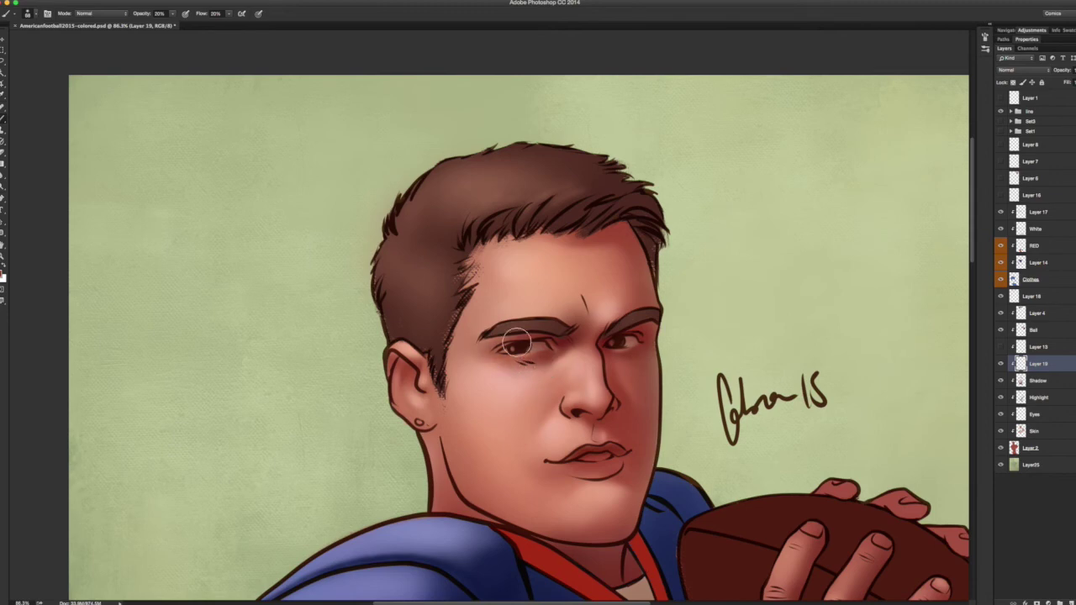
Move the Eyes layer above Layer 19 and blend soft skin shading around both eyes on Layer 19.
left_click_drag(1034, 413, 1033, 365)
left_click(500, 360, "ctrl+alt")
left_click_drag(500, 360, 547, 364)
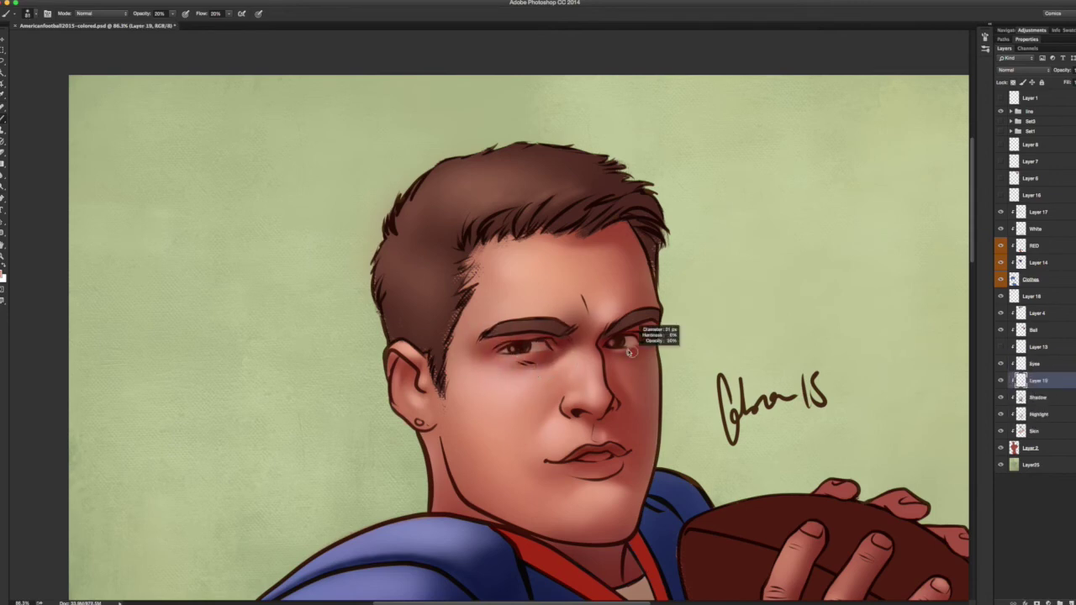
key("ctrl+0")
scroll(473, 341, "up", 3)
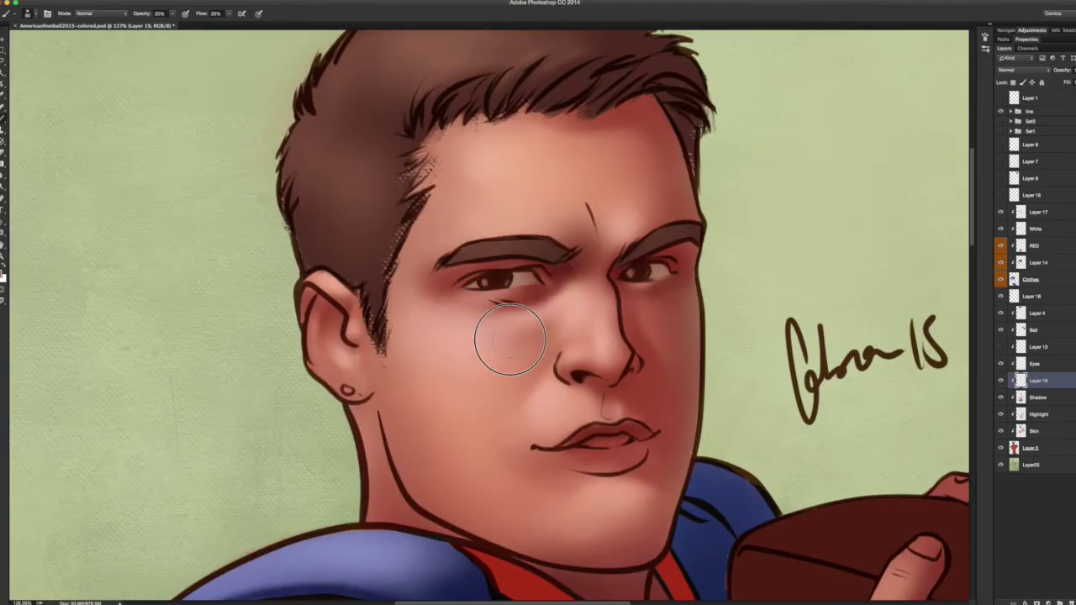
Mirror the image horizontally and deepen the shadow at the nose bridge and inner eye corners with a smaller brush.
key("ctrl+0")
key("ctrl+shift+h")
scroll(460, 456, "up", 3)
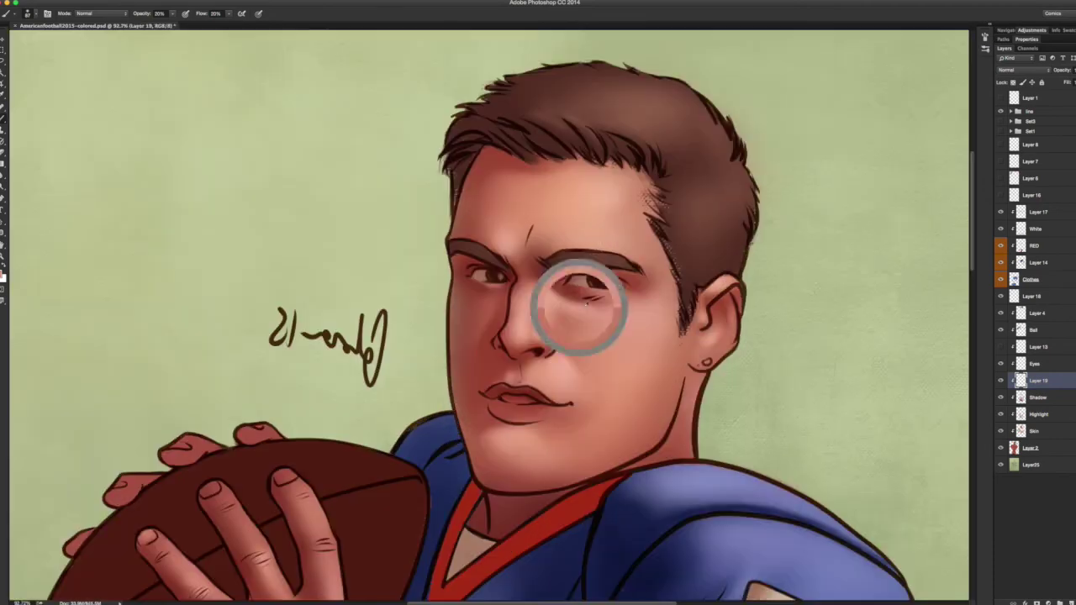
key("bracketleft")
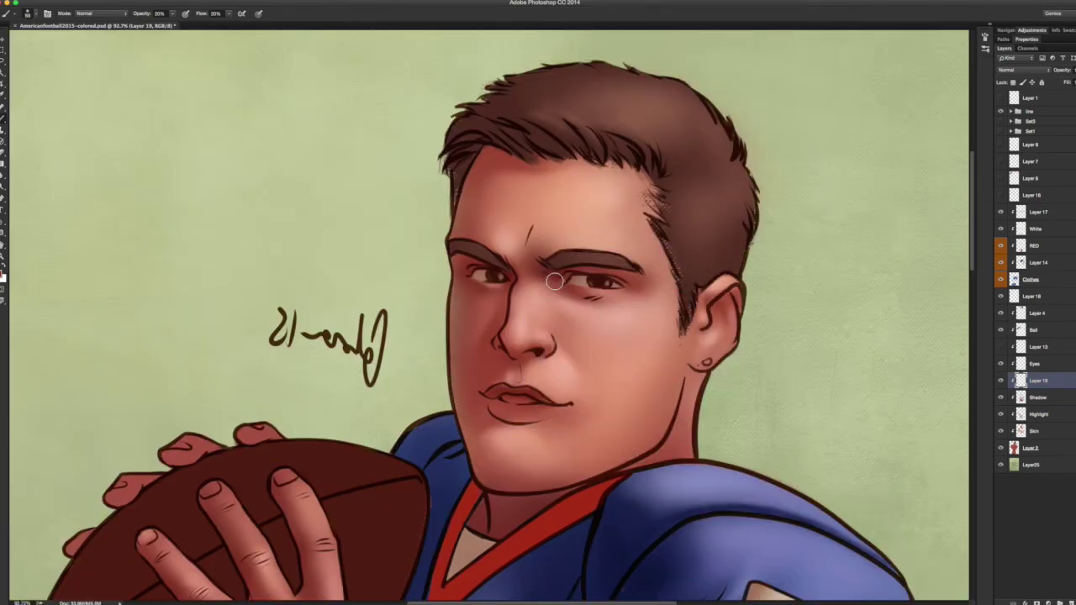
left_click_drag(507, 259, 538, 277)
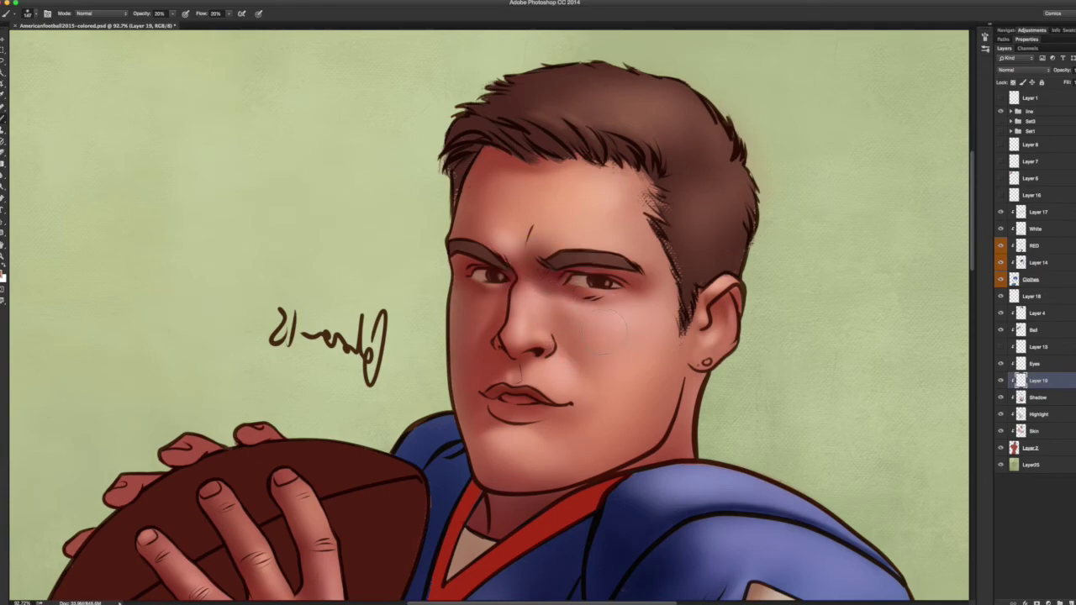
Build up darker reddish shading under the brows and around the eyes on Layer 19.
scroll(619, 265, "down", 2)
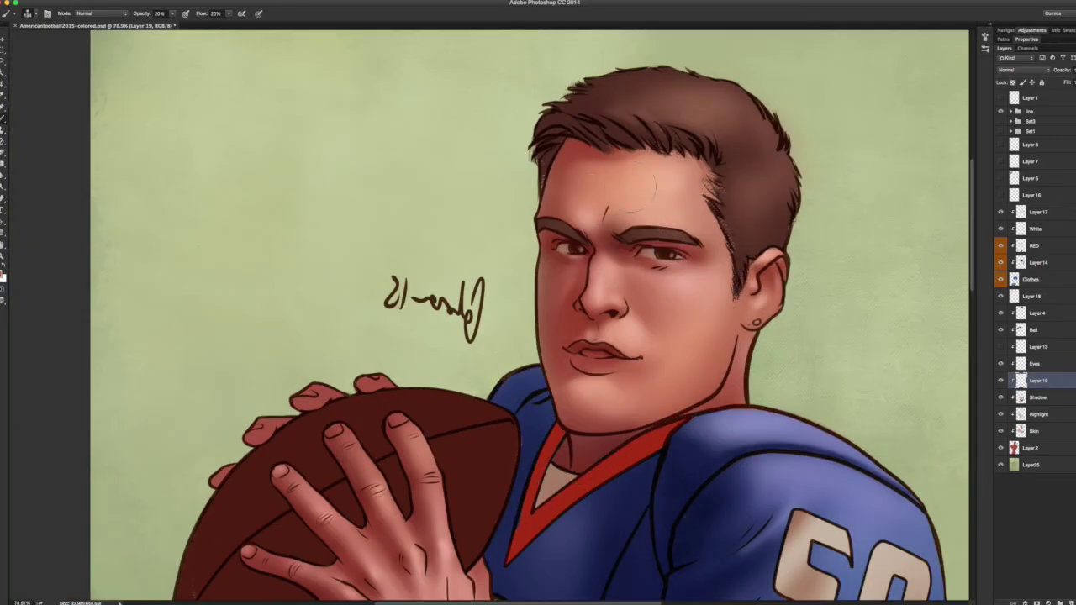
left_click(619, 265, "ctrl+alt+super")
left_click(623, 279, "ctrl+alt+super")
scroll(599, 262, "right", 3)
scroll(598, 262, "up", 1)
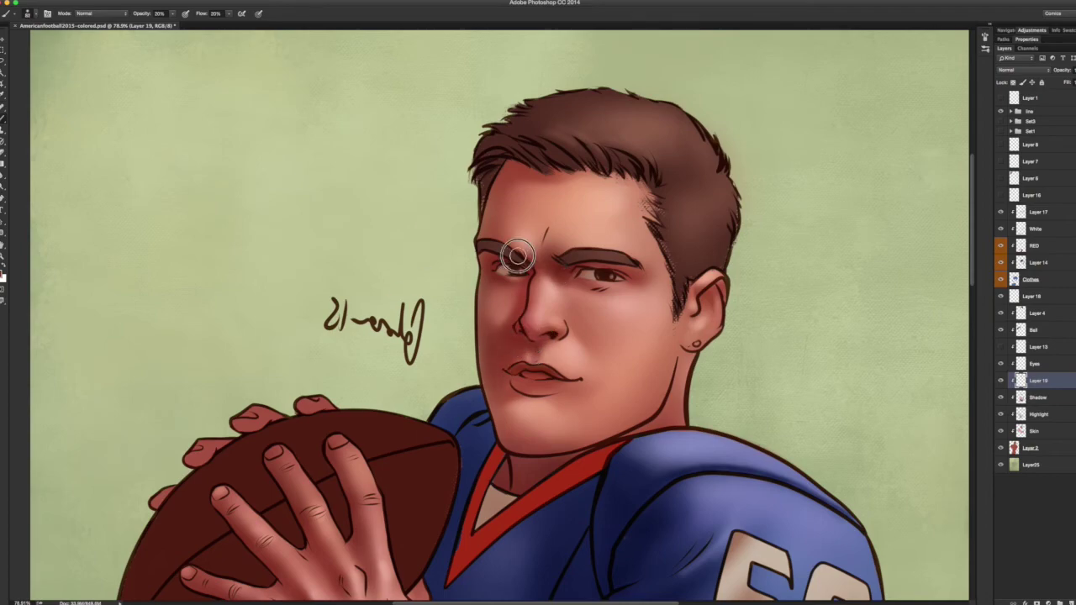
Model the cheek, side of the nose and corner of the mouth with soft shading at 20% opacity and flow.
scroll(588, 284, "down", 5)
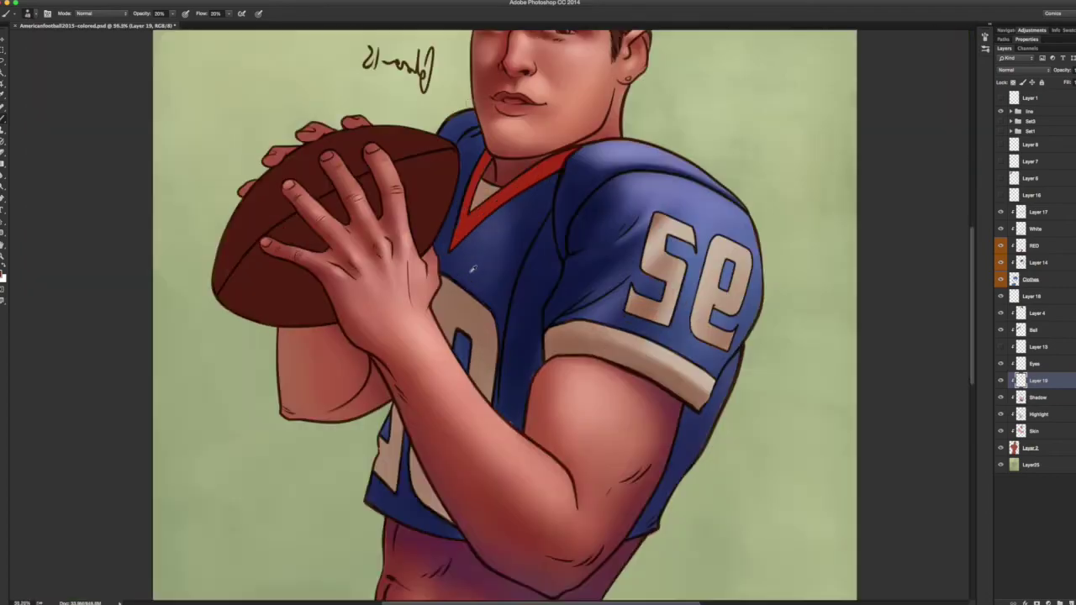
scroll(587, 285, "up", 5)
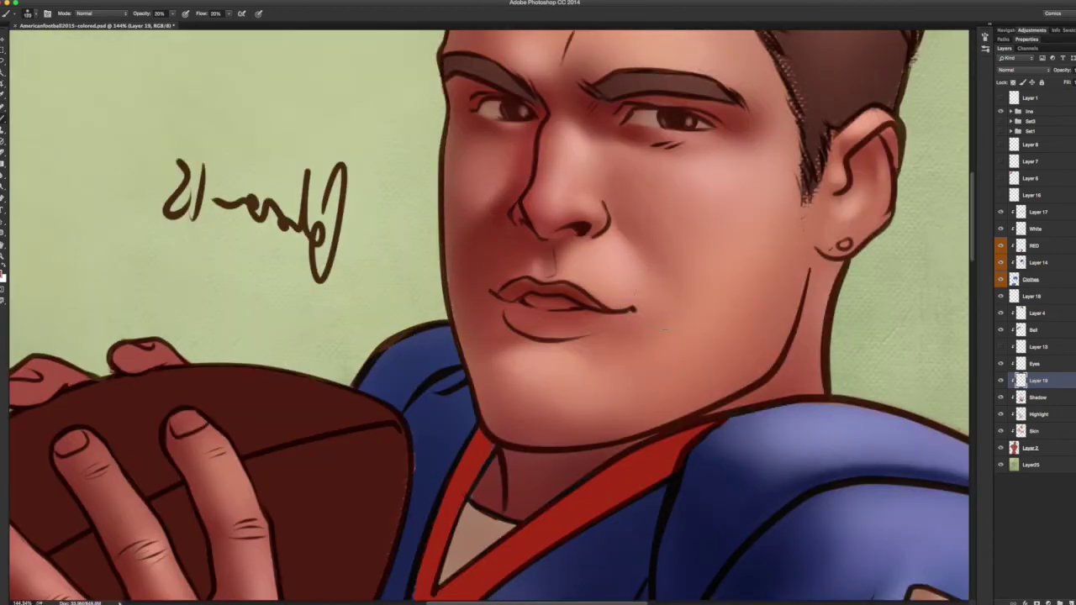
scroll(664, 330, "down", 5)
scroll(628, 273, "up", 4)
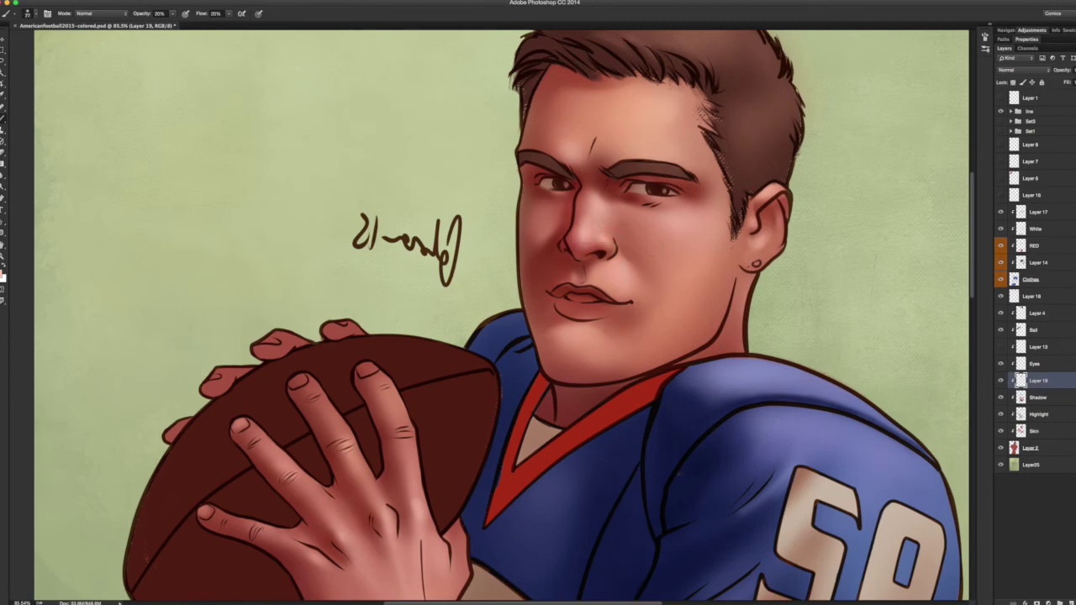
left_click_drag(588, 331, 545, 334)
scroll(547, 329, "up", 3)
scroll(547, 329, "right", 2)
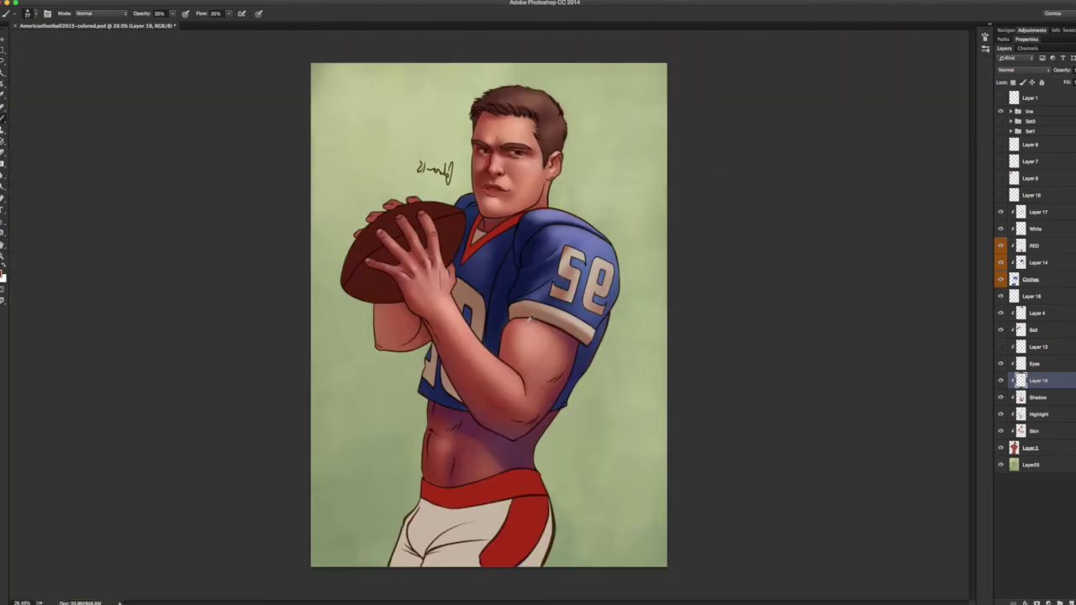
Pick a saturated red and deepen the color and shading of the lips on Layer 19.
scroll(491, 227, "down", 5)
scroll(535, 194, "up", 4)
left_click(516, 369, "ctrl+alt+super")
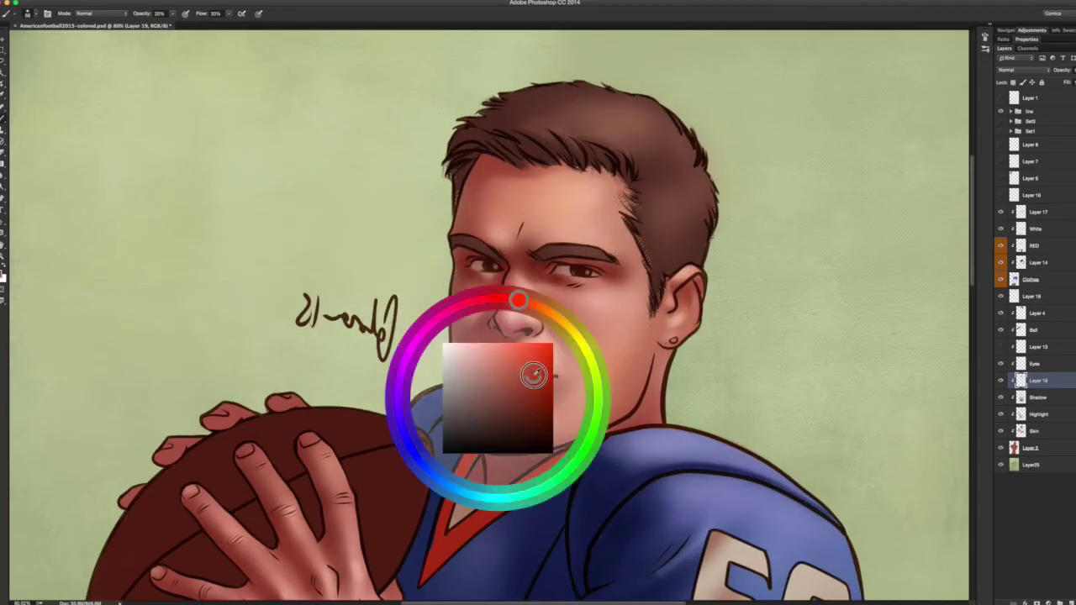
left_click(496, 391, "ctrl+alt+super")
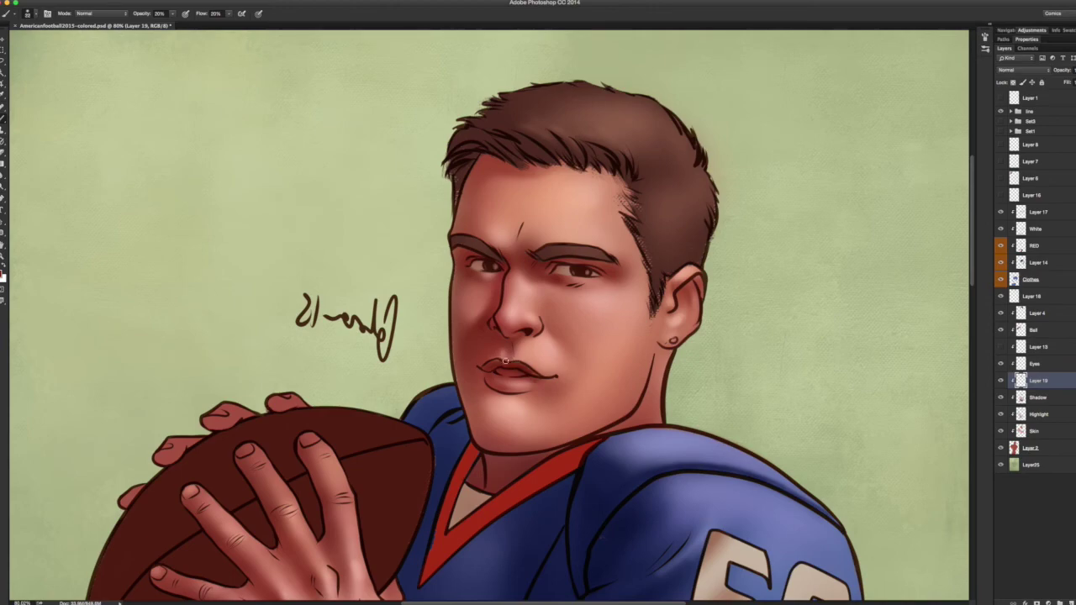
Switch to the Eyes layer and paint the light teeth between the parted lips at 100% opacity.
key("alt+bracketright")
scroll(498, 364, "up", 5)
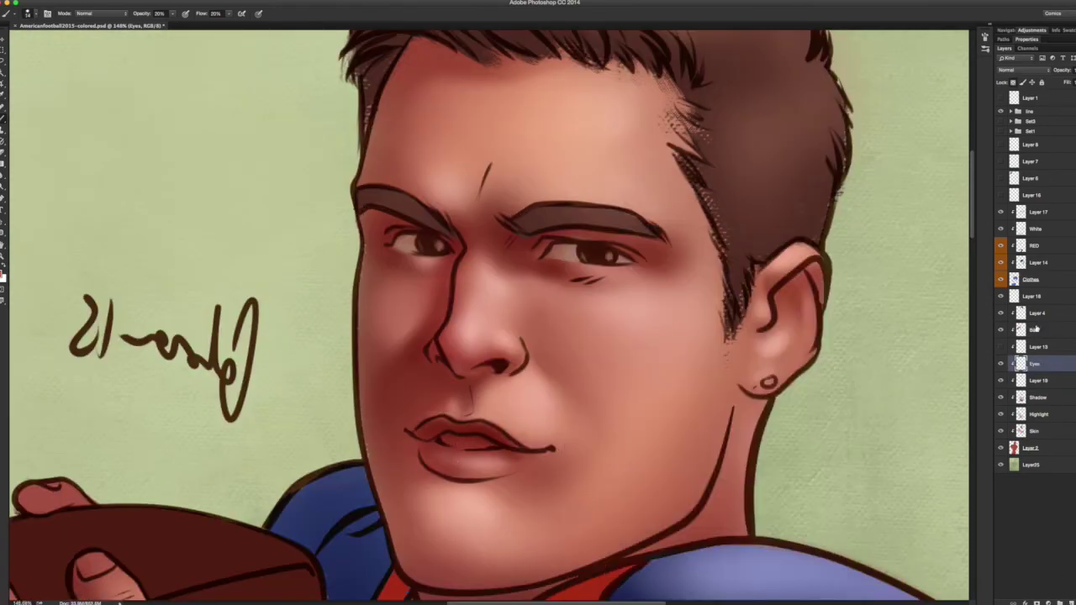
scroll(482, 448, "down", 10)
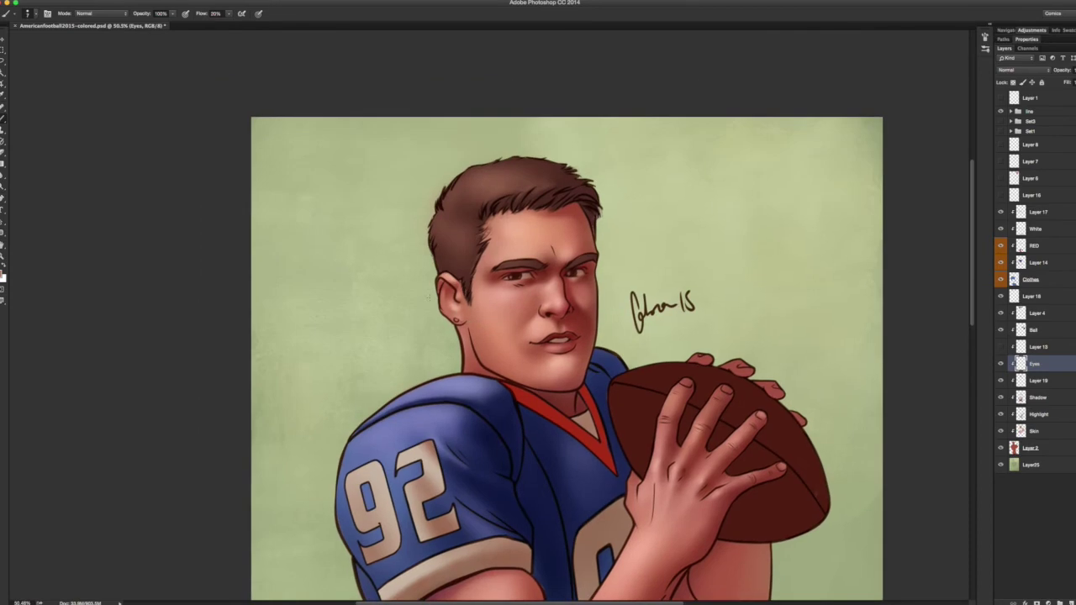
Preview the image in grayscale and shade the cheek and jaw on Layer 19 with a larger brush at 20% opacity.
key("ctrl+y")
key("ctrl+y")
key("v")
left_click(1034, 380)
key("ctrl+y")
key("b")
key("bracketright")
key("bracketright")
key("bracketright")
key("bracketright")
key("bracketright")
left_click(1000, 431)
left_click(1000, 431)
key("2")
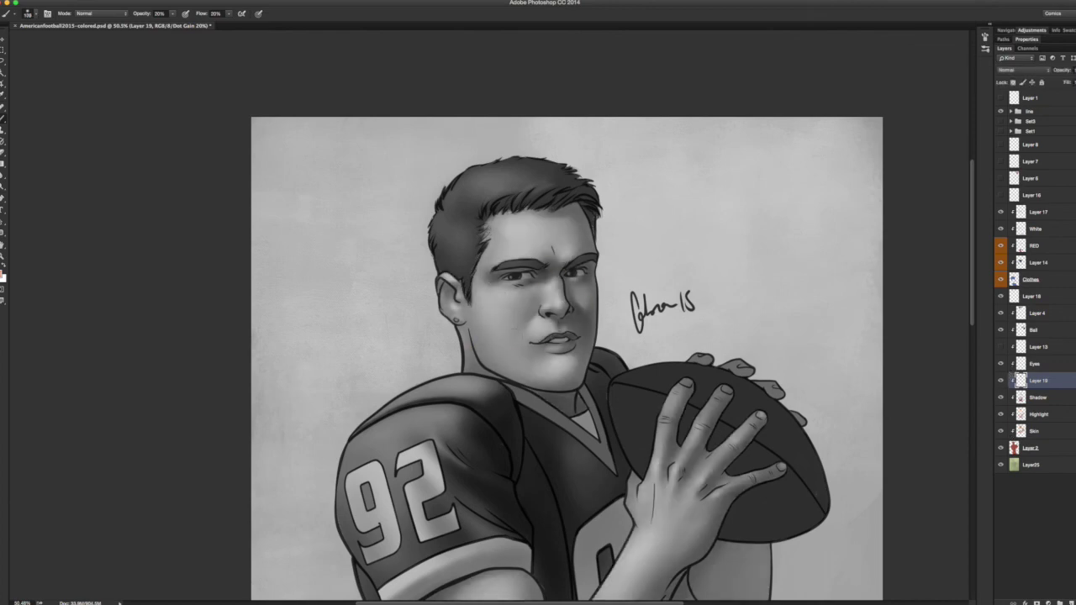
left_click_drag(503, 347, 538, 371)
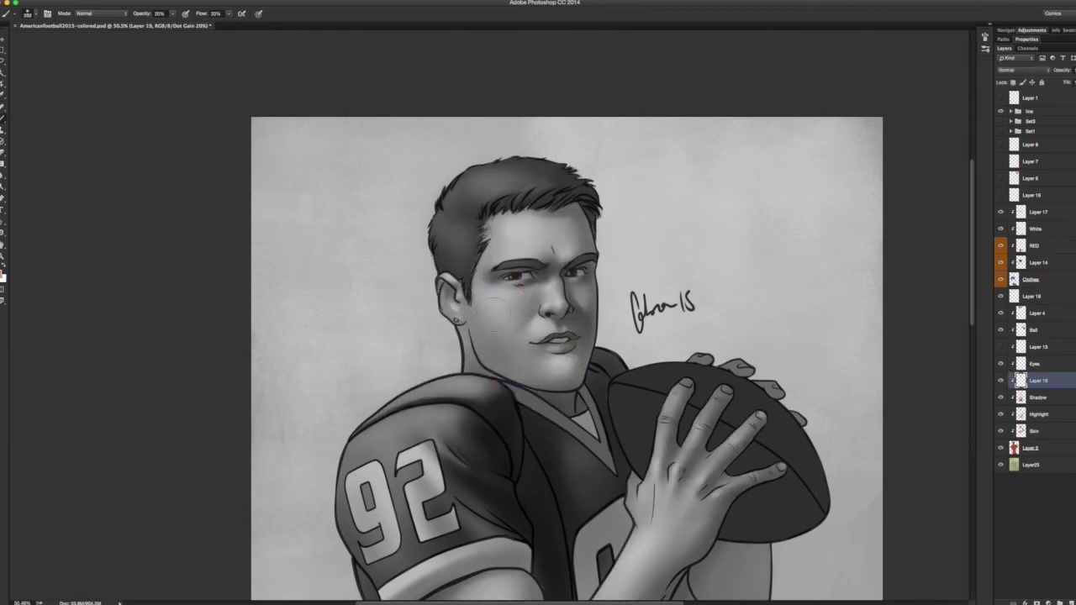
Compare the face with and without Layer 19 and refine the cheek shading beneath the eye.
mouse_move(1000, 381)
left_mouse_down()
mouse_move(1000, 431)
mouse_move(1000, 381)
left_mouse_up()
key("ctrl+y")
key("ctrl+y")
left_click_drag(501, 306, 526, 287)
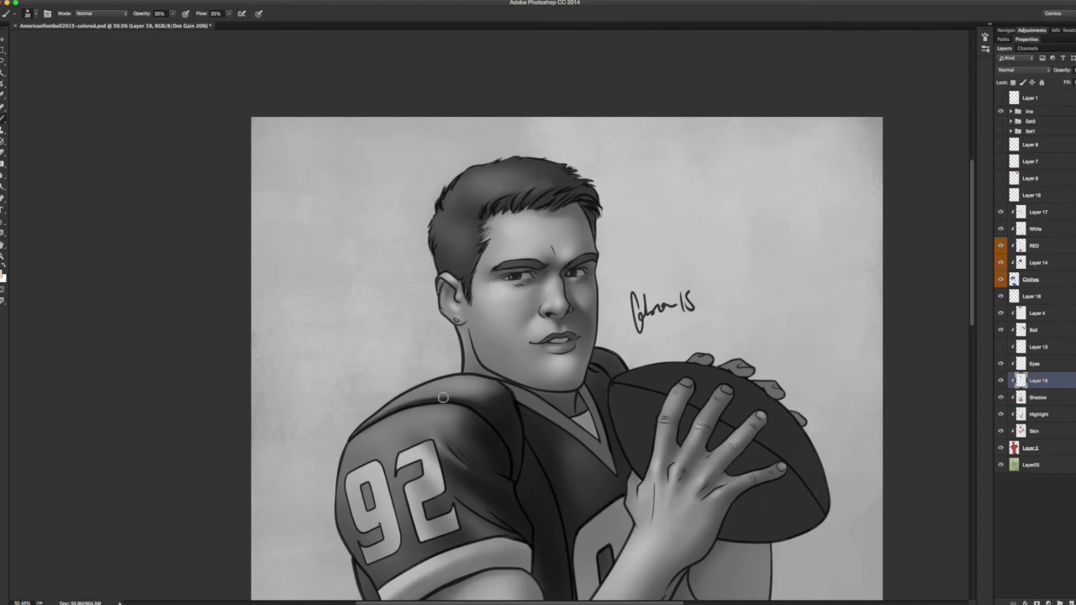
Mirror the image horizontally and blend the cheek and jaw shading on Layer 19 in the grayscale preview.
key("ctrl+shift+h")
left_click_drag(610, 306, 651, 290)
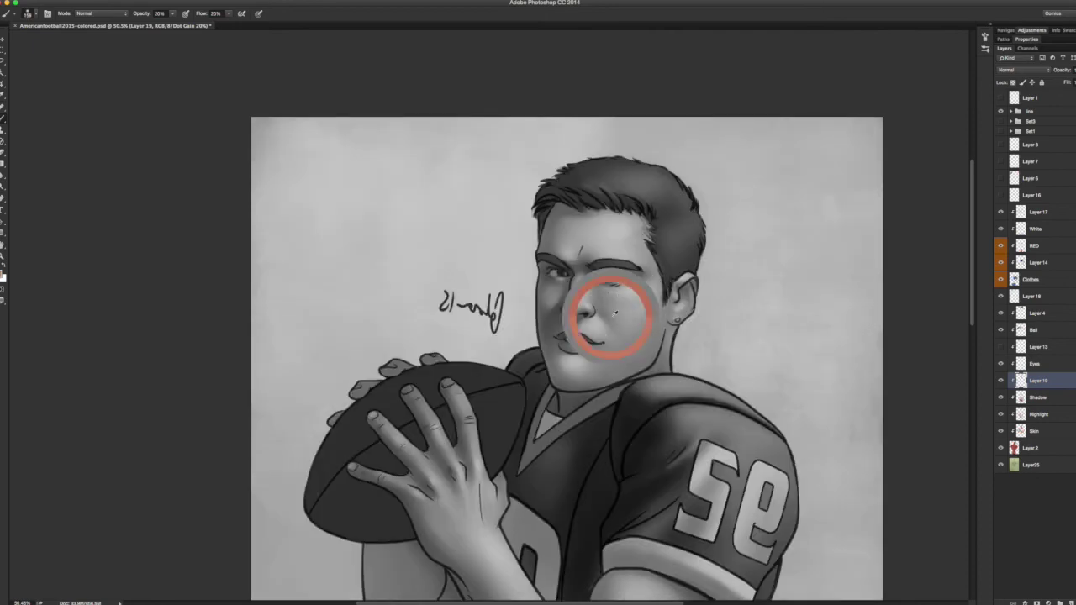
left_click(1000, 381)
left_click(1000, 381)
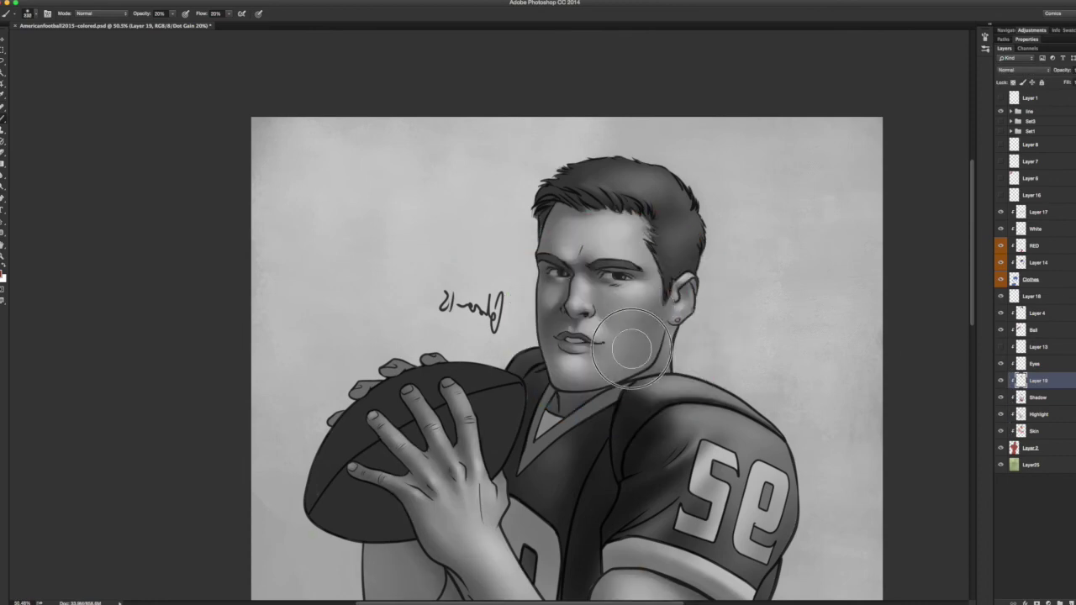
left_click(669, 320, "ctrl+alt+super")
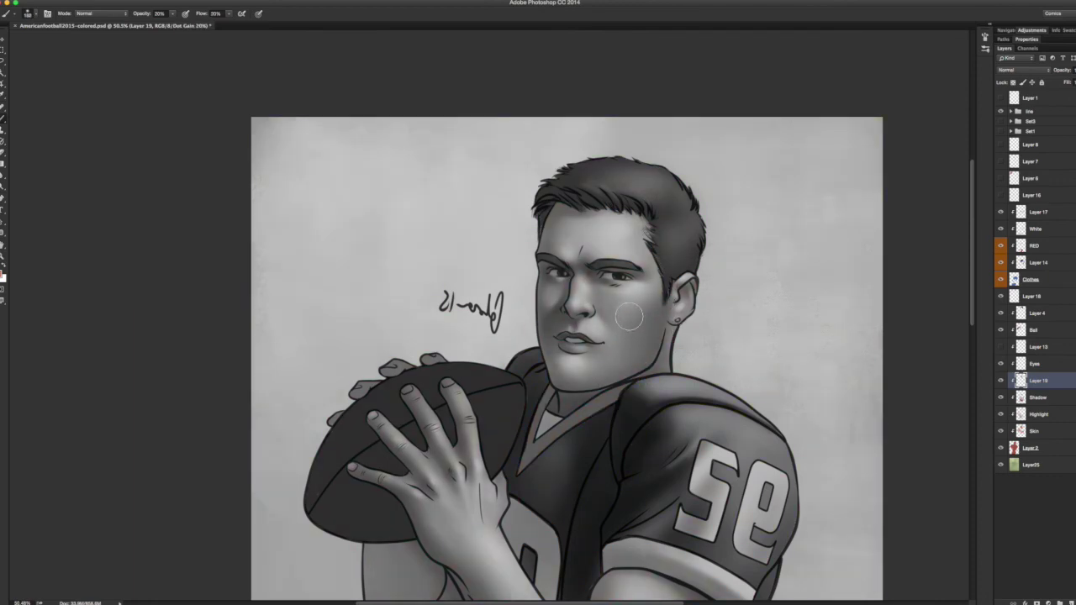
Restore the color view and original orientation, and soften the shading around the eyes and across the cheek.
scroll(629, 316, "down", 5)
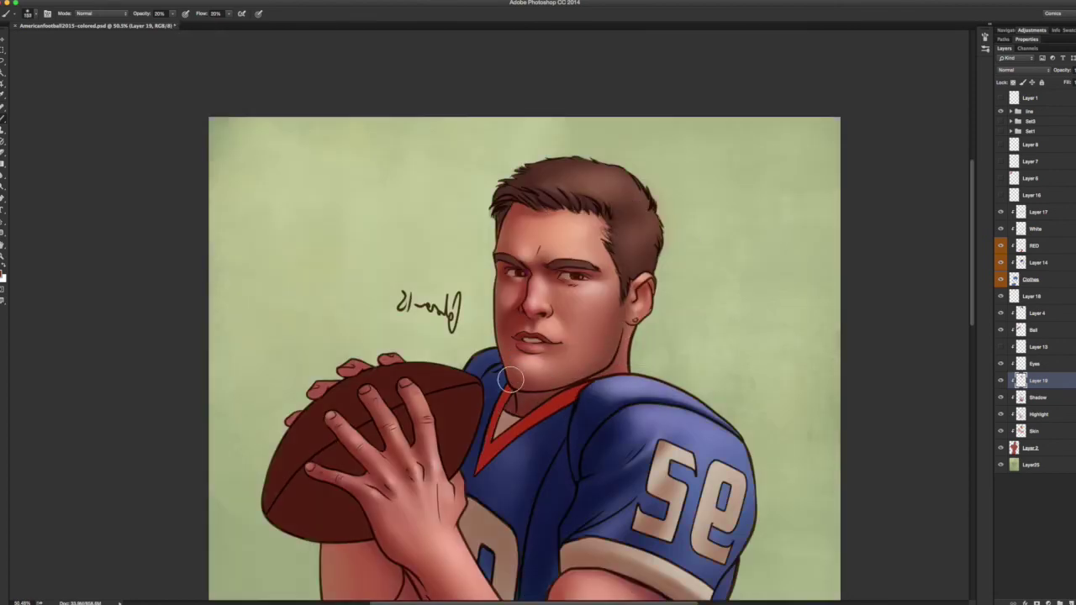
scroll(526, 393, "down", 4)
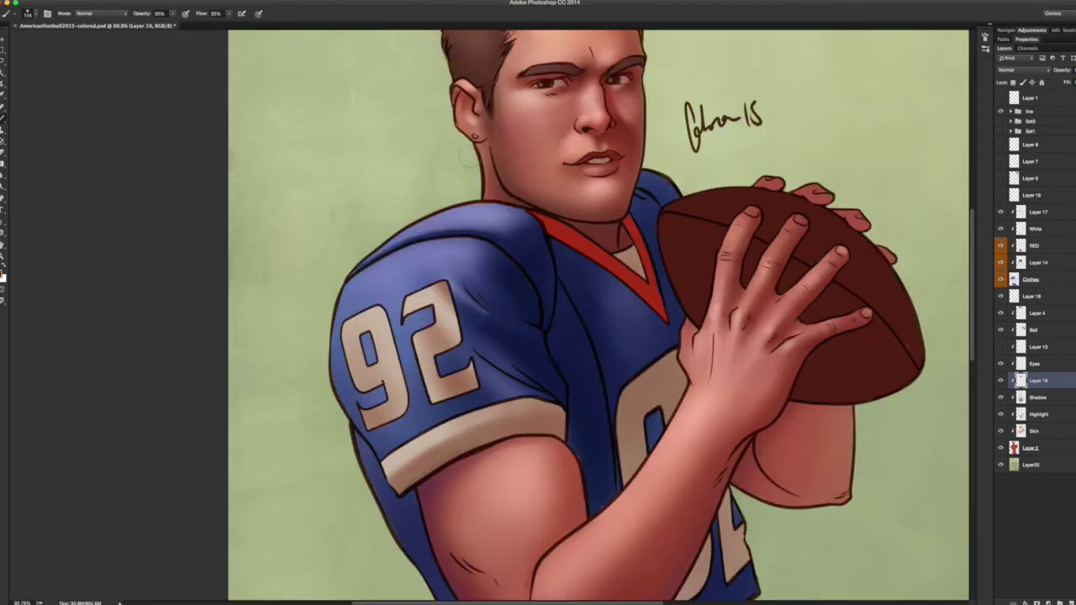
scroll(572, 320, "up", 3)
key("ctrl+y")
key("ctrl+y")
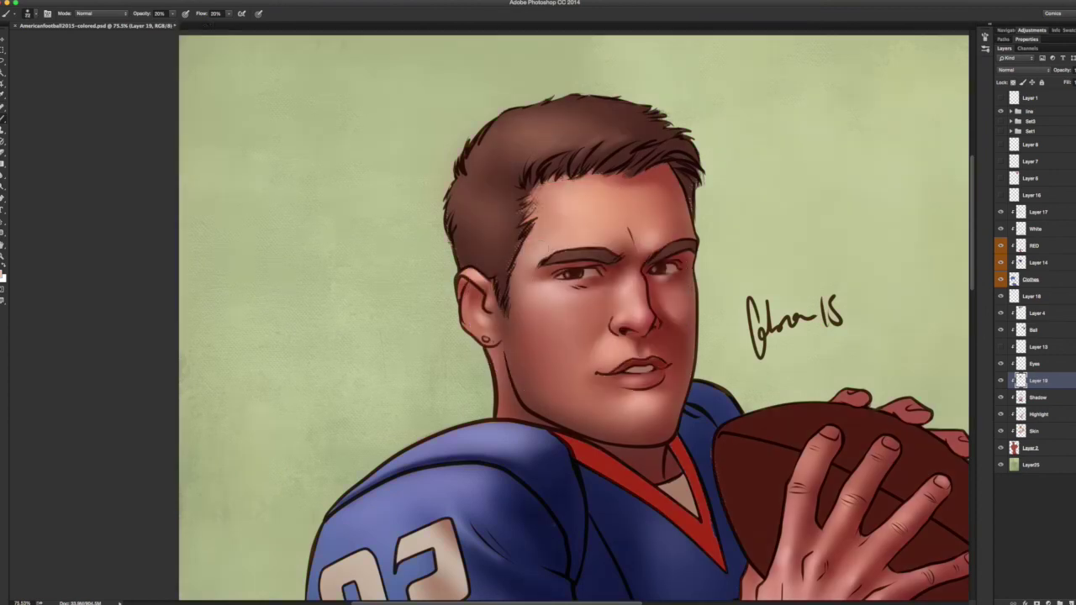
left_click_drag(551, 286, 598, 267)
mouse_move(592, 304)
left_mouse_down()
mouse_move(599, 281)
mouse_move(672, 277)
left_mouse_up()
scroll(623, 273, "down", 5)
scroll(622, 274, "up", 5)
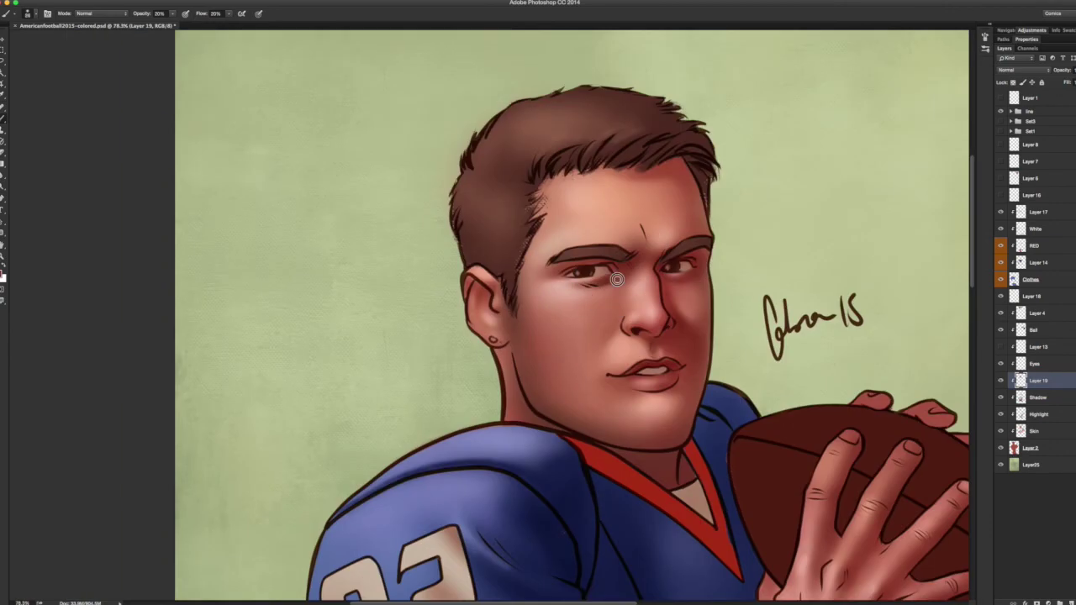
mouse_move(610, 308)
left_mouse_down()
mouse_move(607, 324)
mouse_move(526, 312)
left_mouse_up()
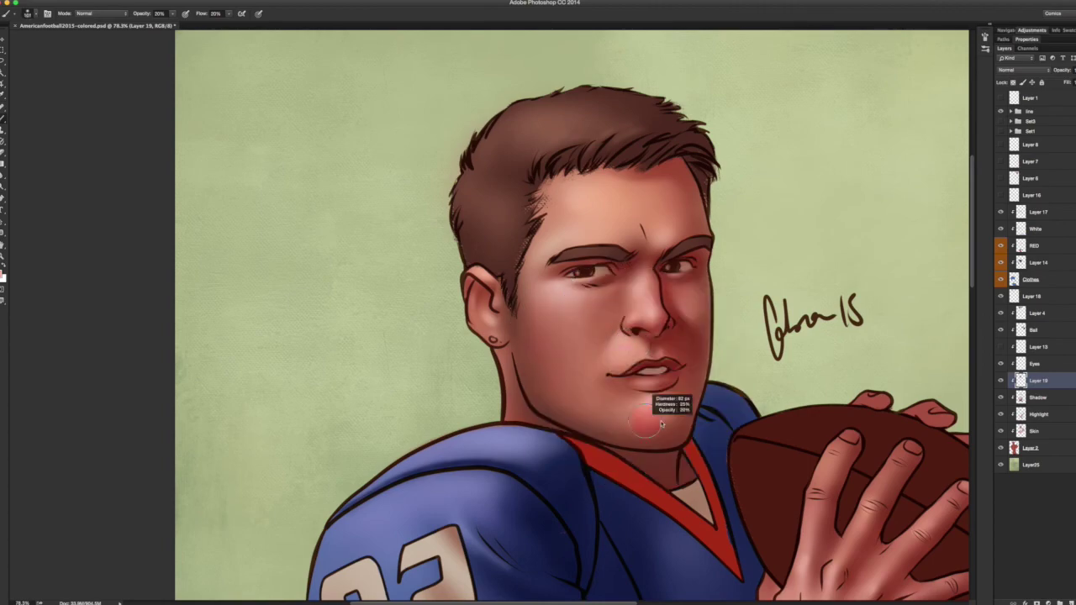
Blend the chin and forehead shading on Layer 19 and choose a red-orange tone for the skin.
scroll(647, 426, "down", 5)
scroll(646, 426, "up", 3)
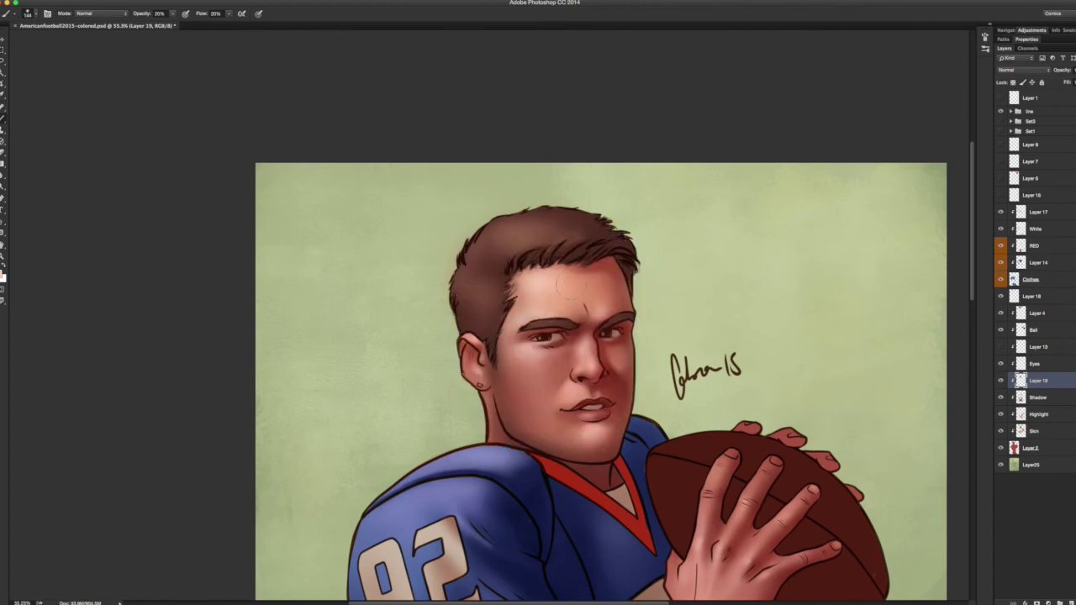
scroll(517, 419, "down", 3)
scroll(517, 420, "up", 5)
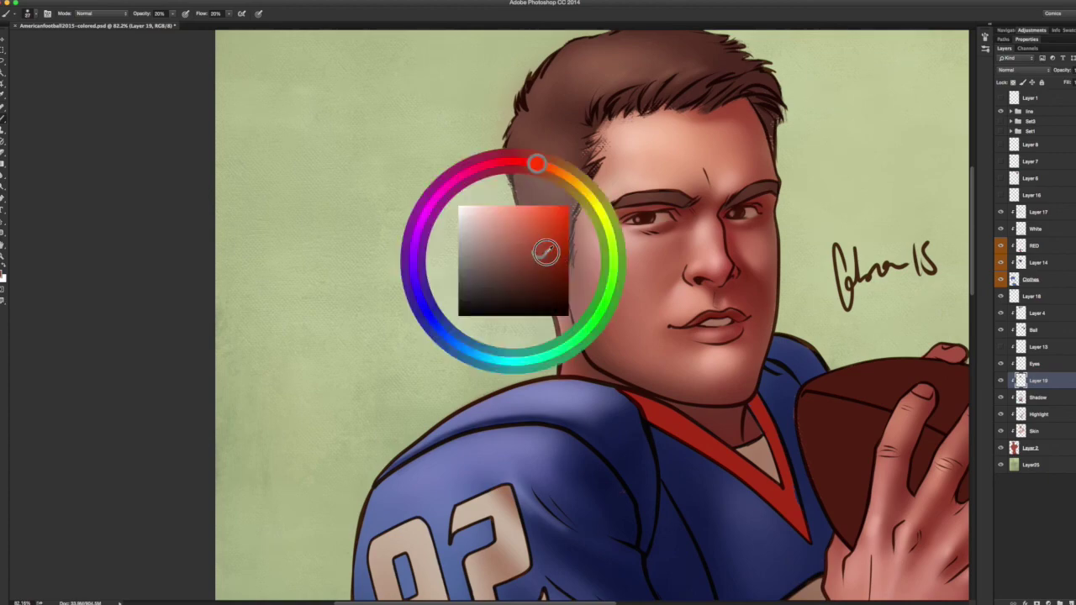
scroll(523, 252, "down", 3)
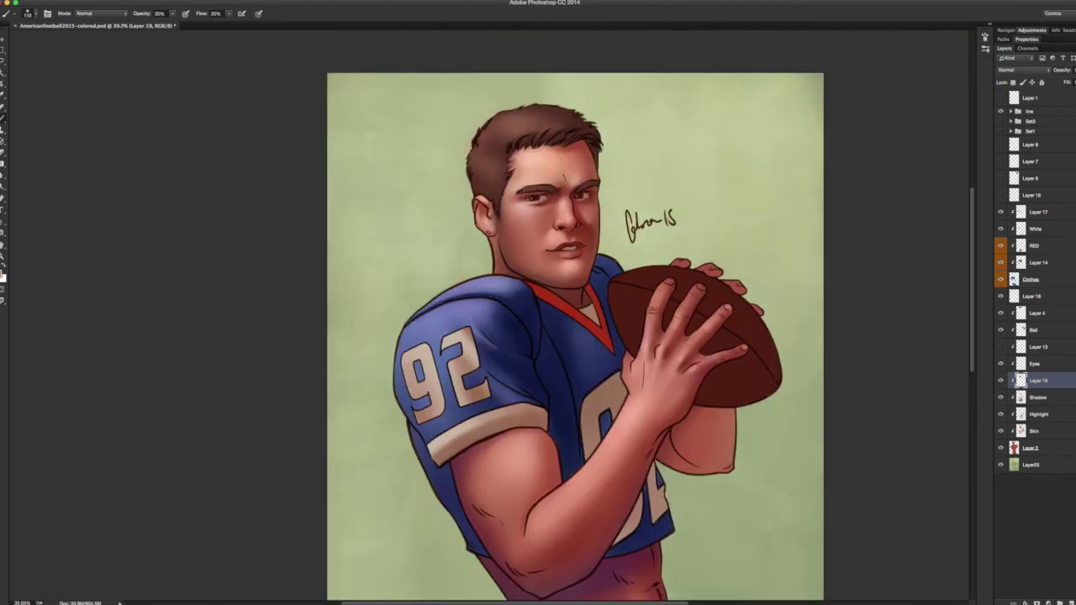
Shade the forehead and the skin at the hairline with a soft brush, checking the values in grayscale.
left_click(563, 177, "ctrl+alt+super")
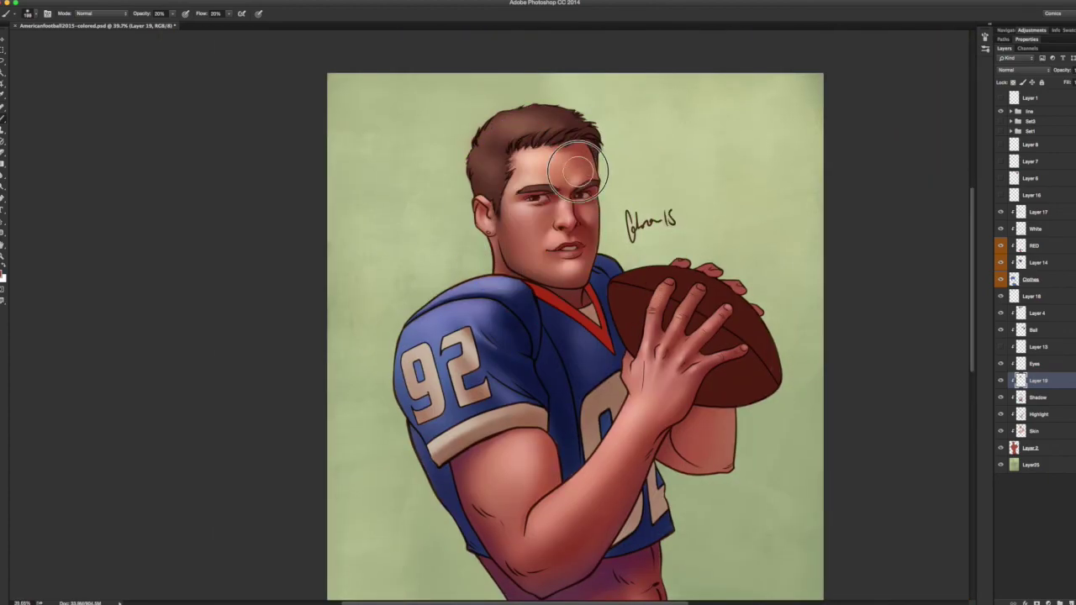
scroll(554, 173, "up", 2)
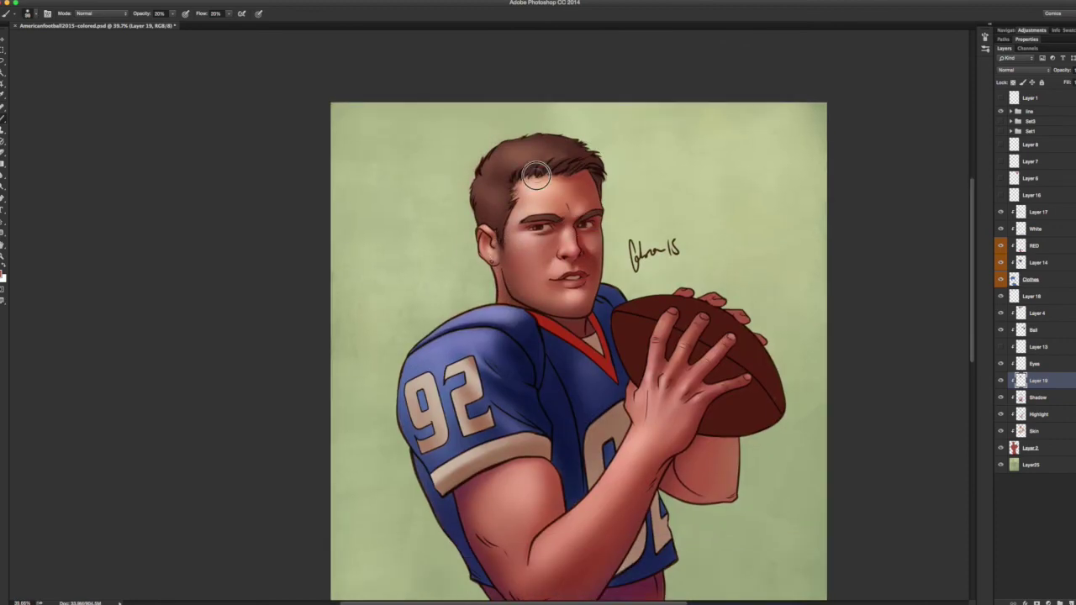
scroll(535, 174, "down", 3)
scroll(535, 175, "right", 3)
left_click(558, 168, "ctrl+alt+super")
left_click(579, 247, "ctrl+alt+super")
key("super+y")
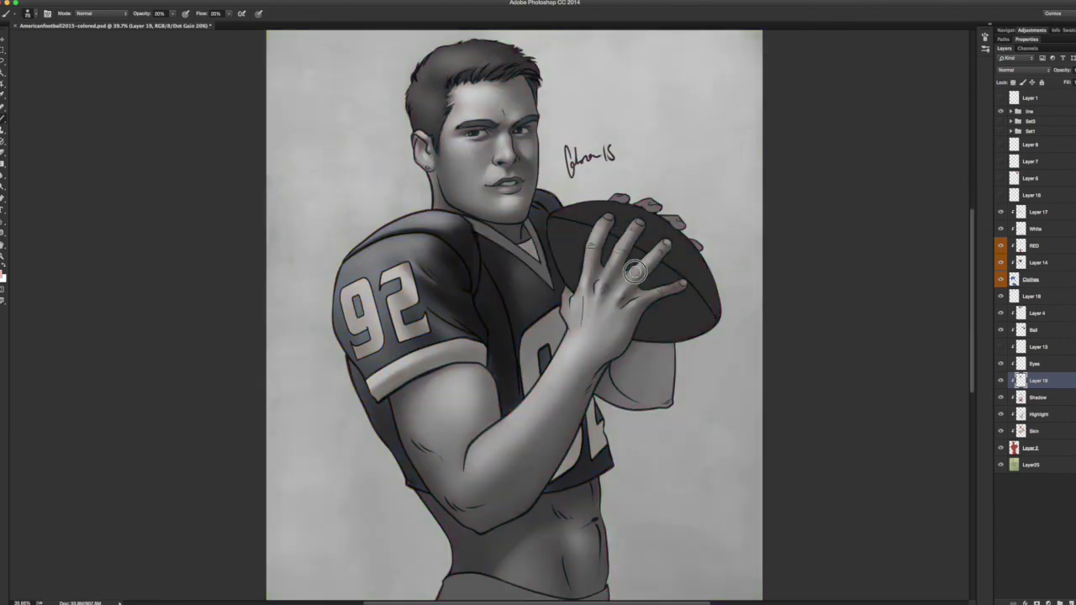
key("super+y")
Refine the shading around the nose with a brush of about 27 px at 20% opacity.
scroll(470, 206, "up", 5)
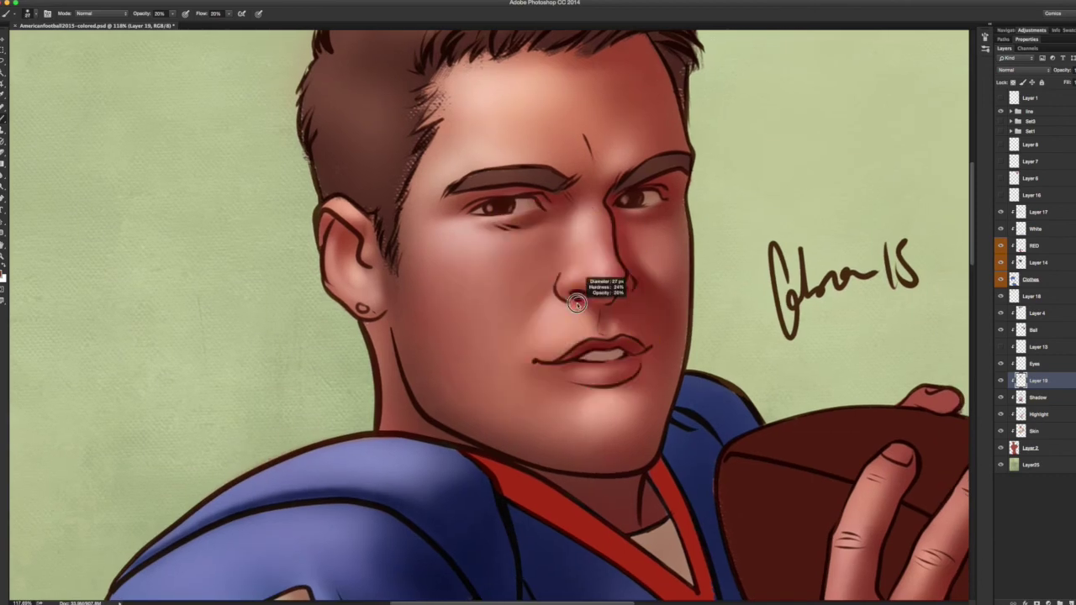
mouse_move(674, 308)
left_mouse_down()
mouse_move(640, 284)
mouse_move(660, 325)
mouse_move(610, 296)
left_mouse_up()
left_click(590, 223, "alt")
scroll(461, 312, "down", 6)
scroll(462, 311, "up", 2)
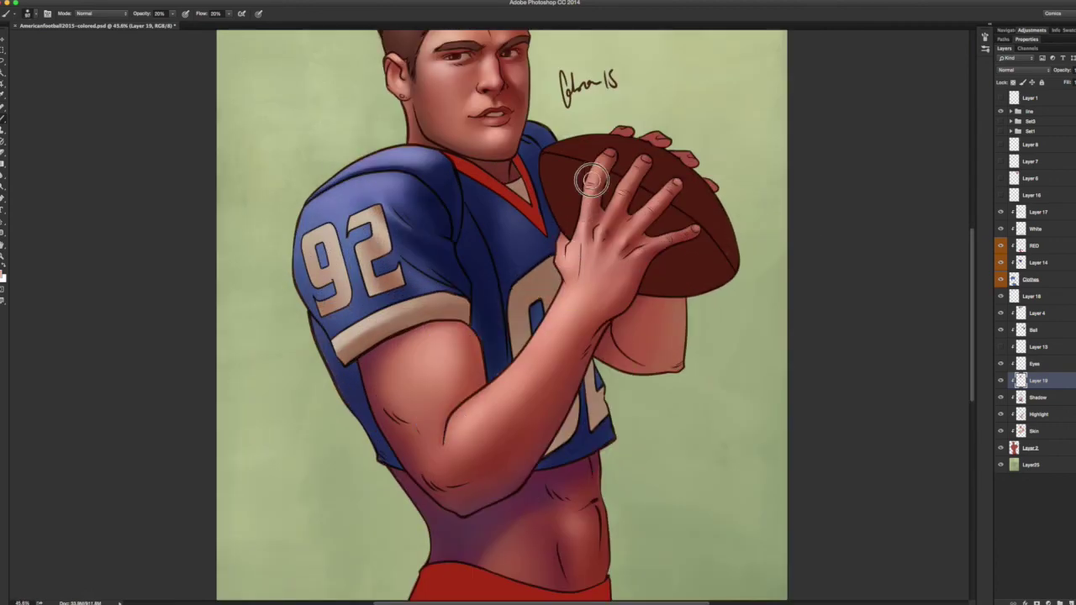
Deepen the reddish shading on the fingers around the ball and on the far forearm.
left_click_drag(614, 154, 600, 250)
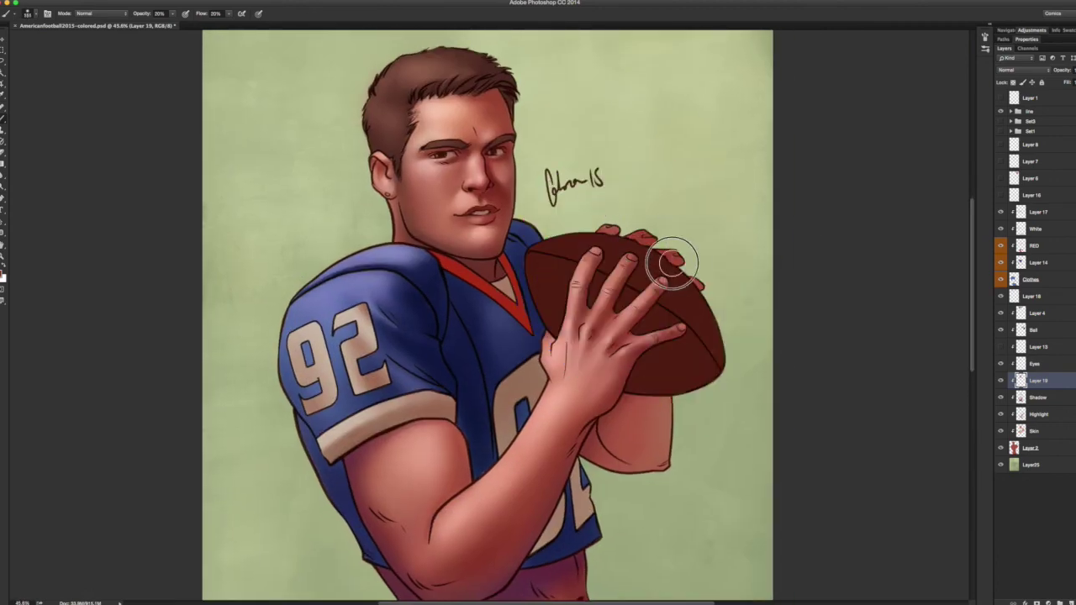
mouse_move(629, 443)
left_mouse_down()
mouse_move(619, 440)
mouse_move(630, 442)
left_mouse_up()
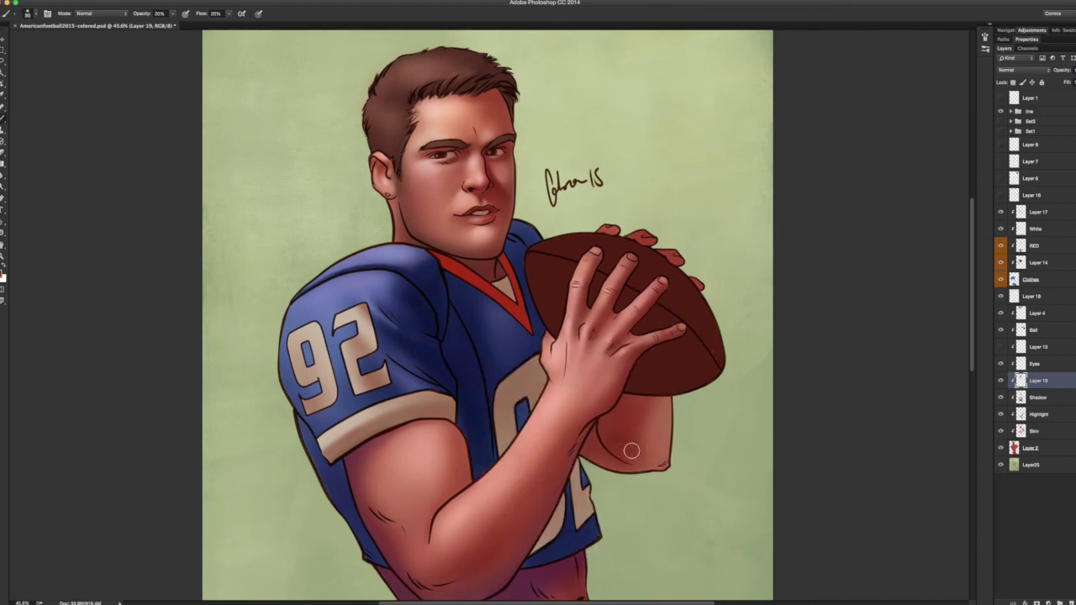
left_click_drag(571, 399, 593, 425)
scroll(593, 424, "up", 3)
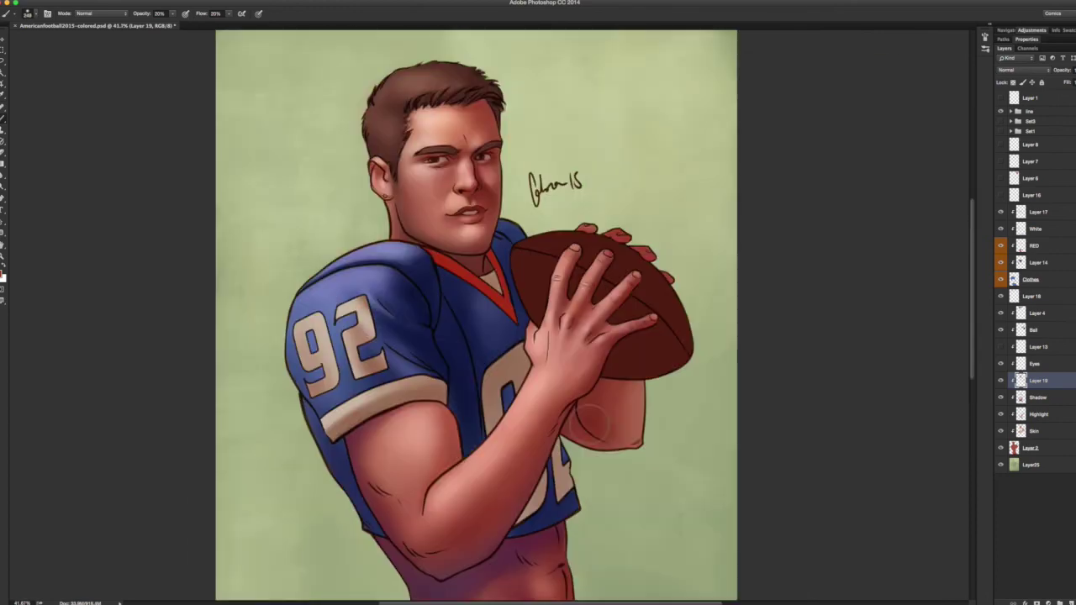
Even out the cheek shading on Layer 19 with a resized brush in the grayscale preview and return to color.
key("super+y")
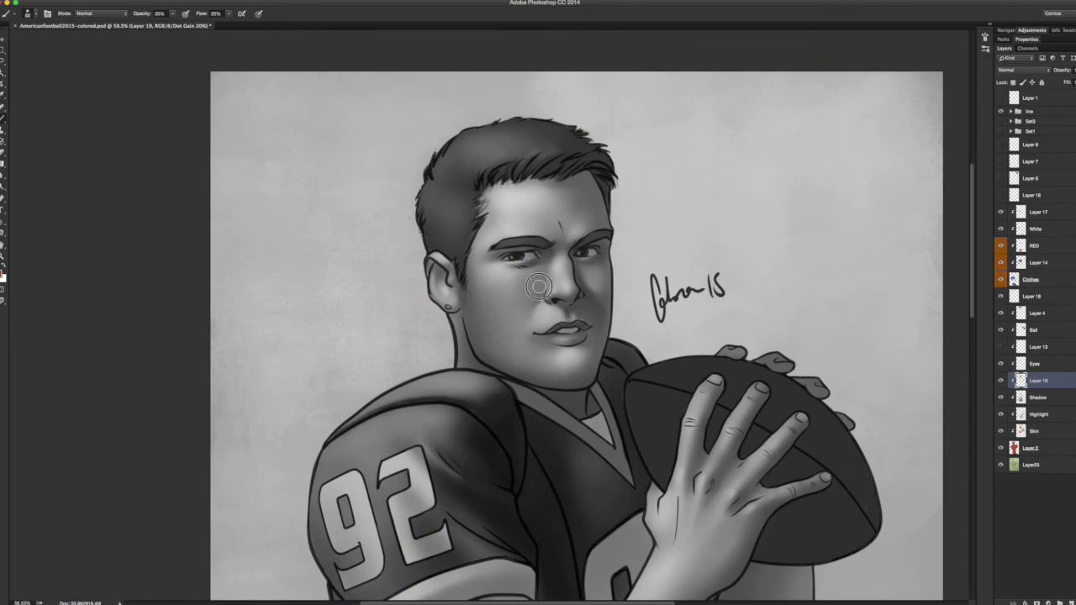
left_click_drag(510, 304, 538, 305)
key("bracketleft")
key("bracketleft")
key("bracketleft")
key("bracketleft")
key("bracketleft")
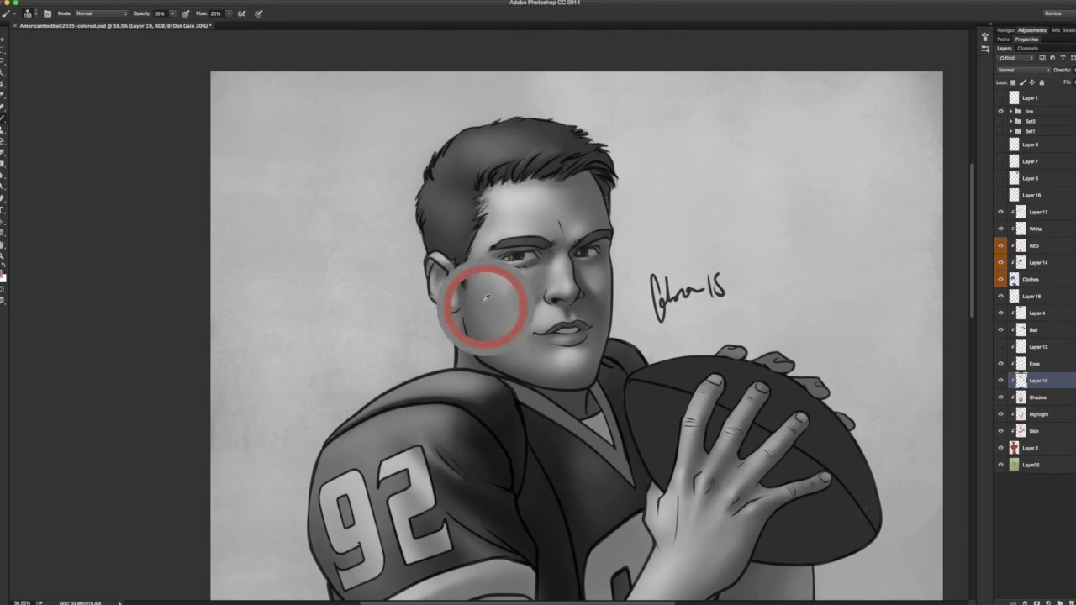
key("ctrl+y")
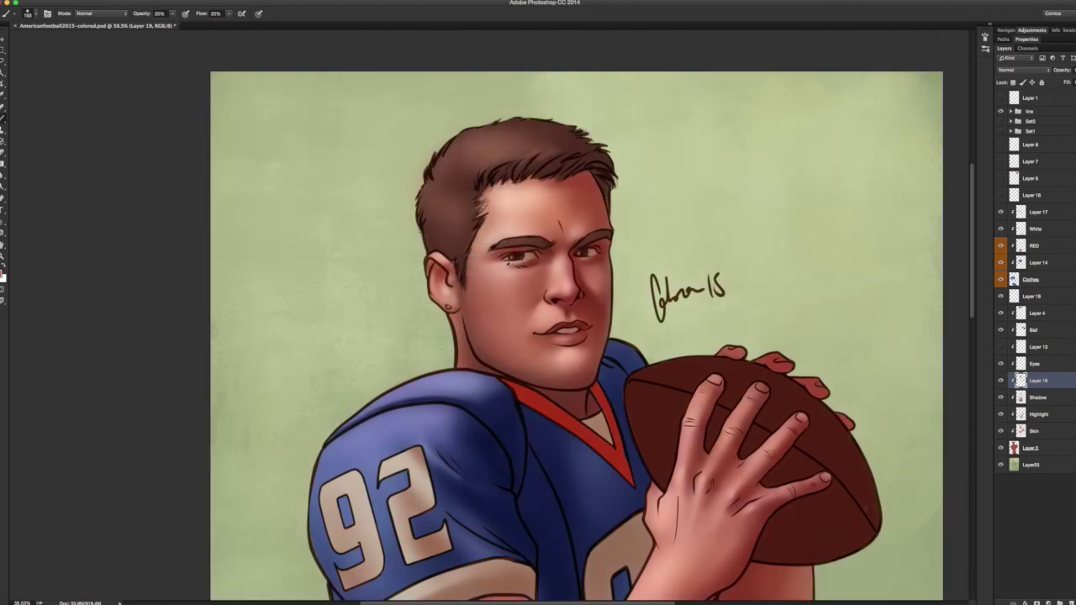
Add two new layers above Layer 19 and set up a 20% opacity brush in the grayscale preview for more face shading.
key("ctrl+shift+alt+n")
key("e")
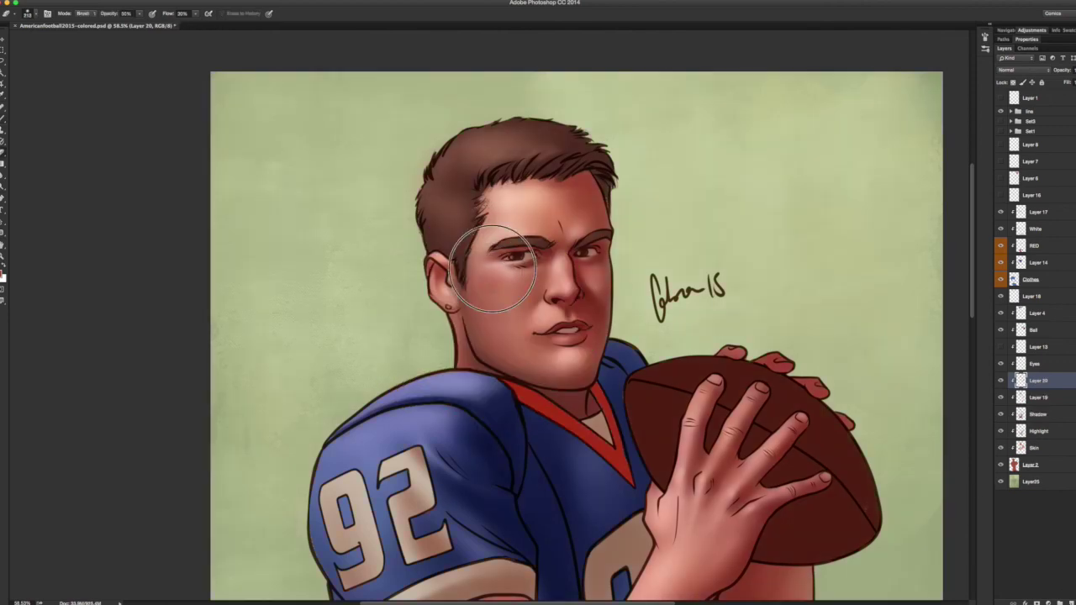
scroll(492, 451, "down", 3)
scroll(543, 365, "up", 5)
key("ctrl+y")
key("ctrl+shift+alt+n")
key("b")
key("bracketright")
key("bracketright")
key("bracketright")
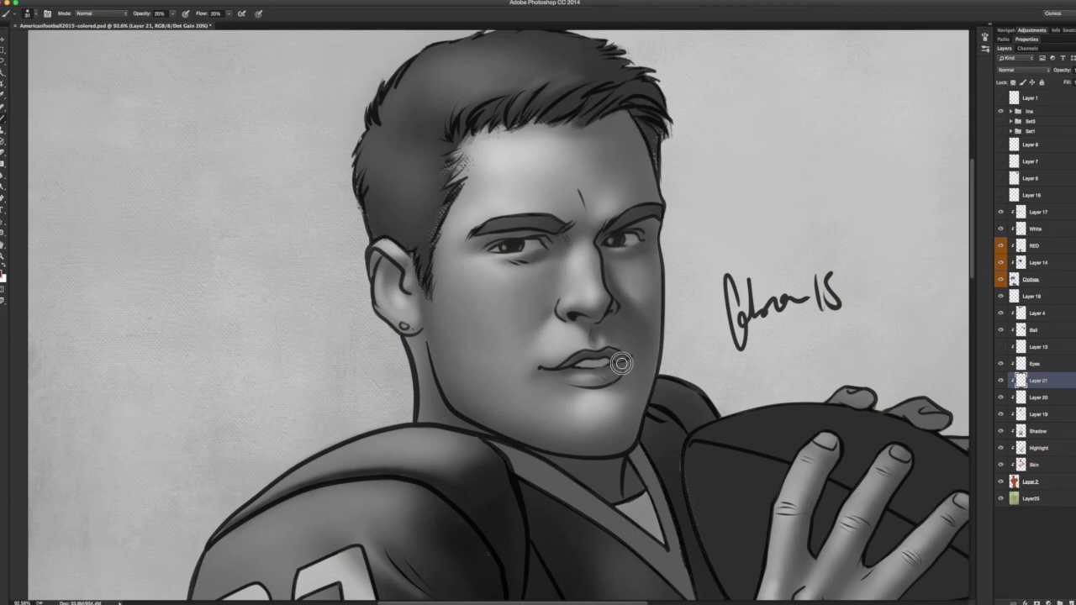
Model the brow and forehead on the upper new layer with a soft brush of about 72 px, comparing grayscale and color.
key("ctrl+y")
key("bracketleft")
key("bracketleft")
key("ctrl+y")
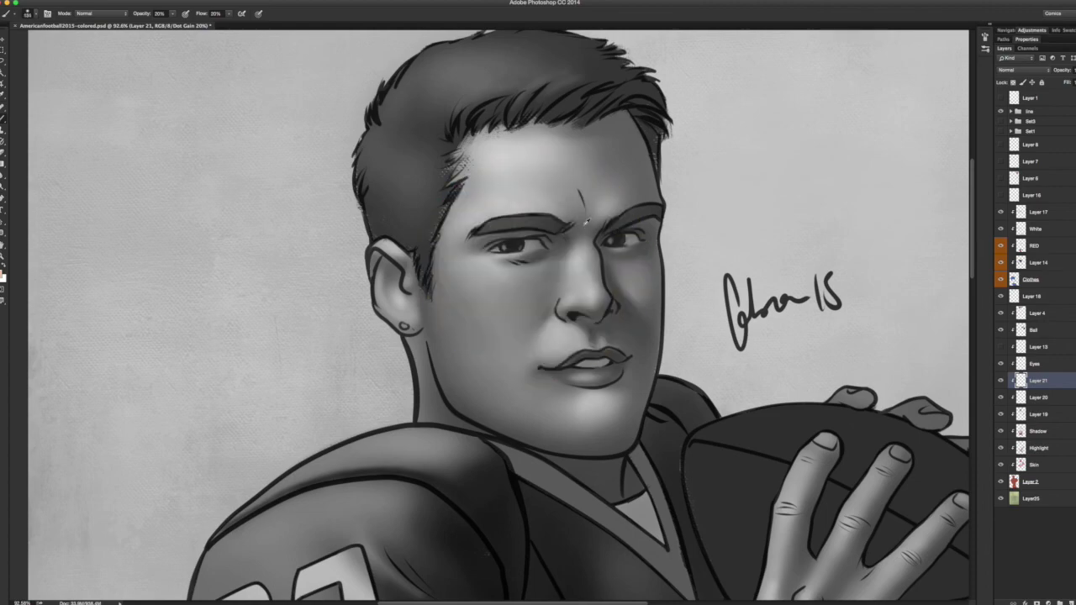
key("ctrl+y")
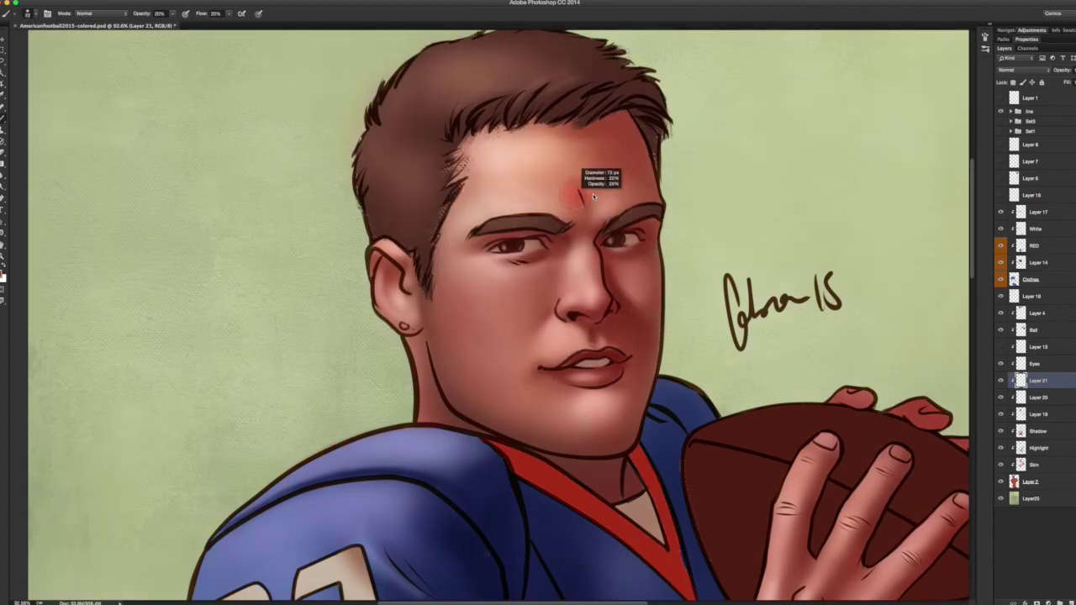
mouse_move(592, 181)
left_mouse_down()
mouse_move(627, 118)
mouse_move(549, 151)
left_mouse_up()
key("ctrl+0")
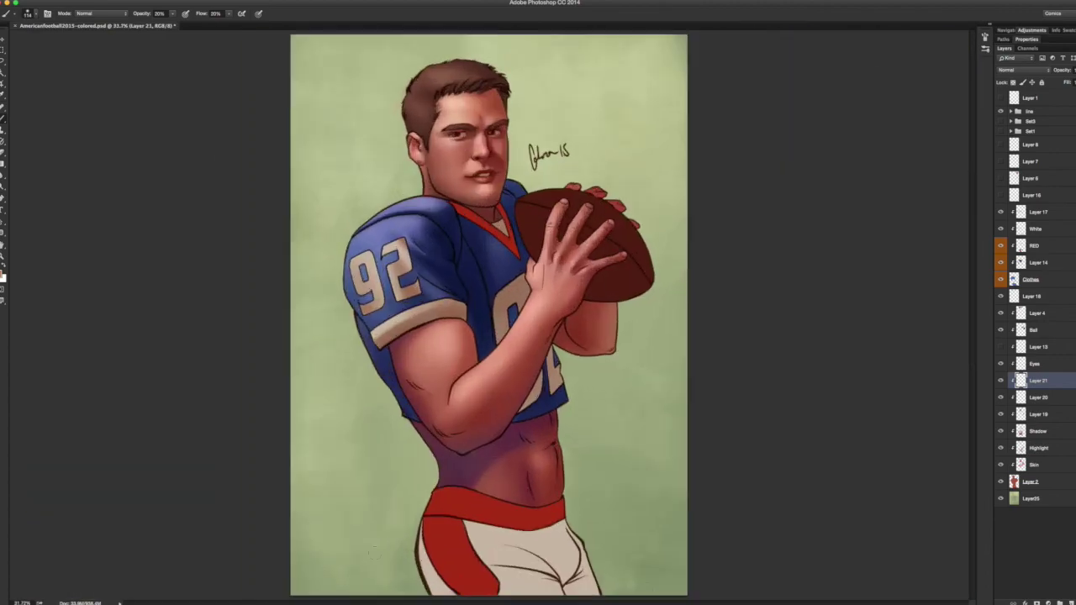